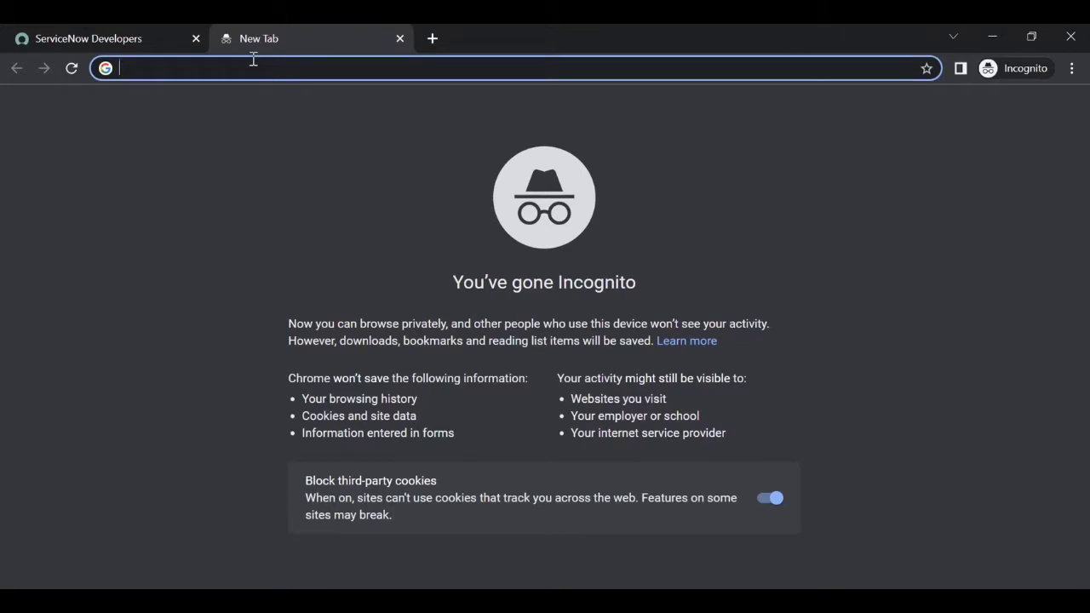
Step: Load the pasted ServiceNow instance URL in the incognito tab, landing on Microsoft sign-in
{"action": "type", "text": "https://dev95008.service-now.com/"}
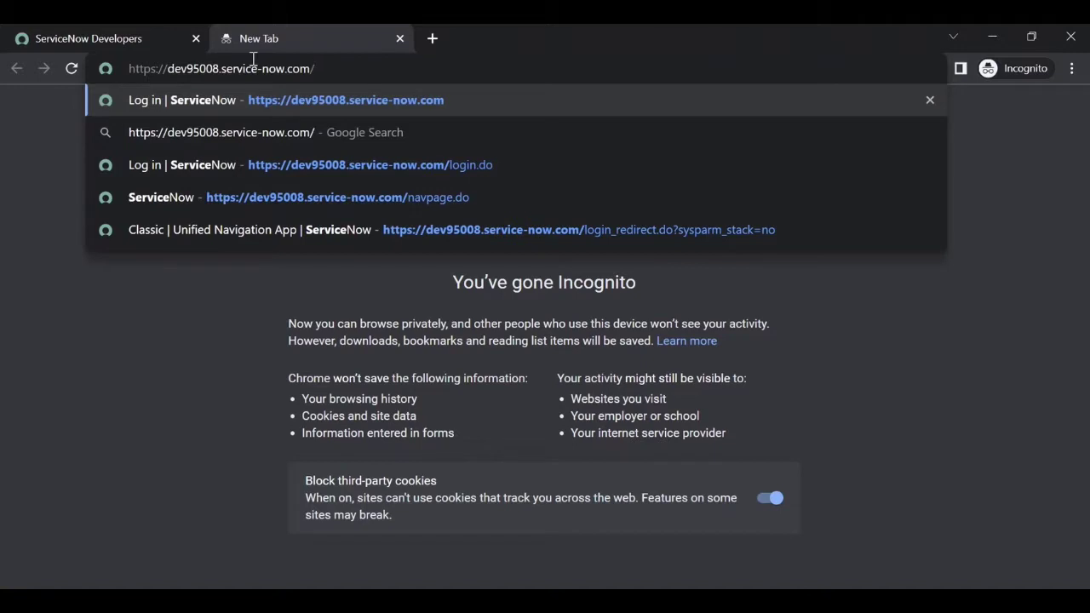
{"action": "key", "text": "Return"}
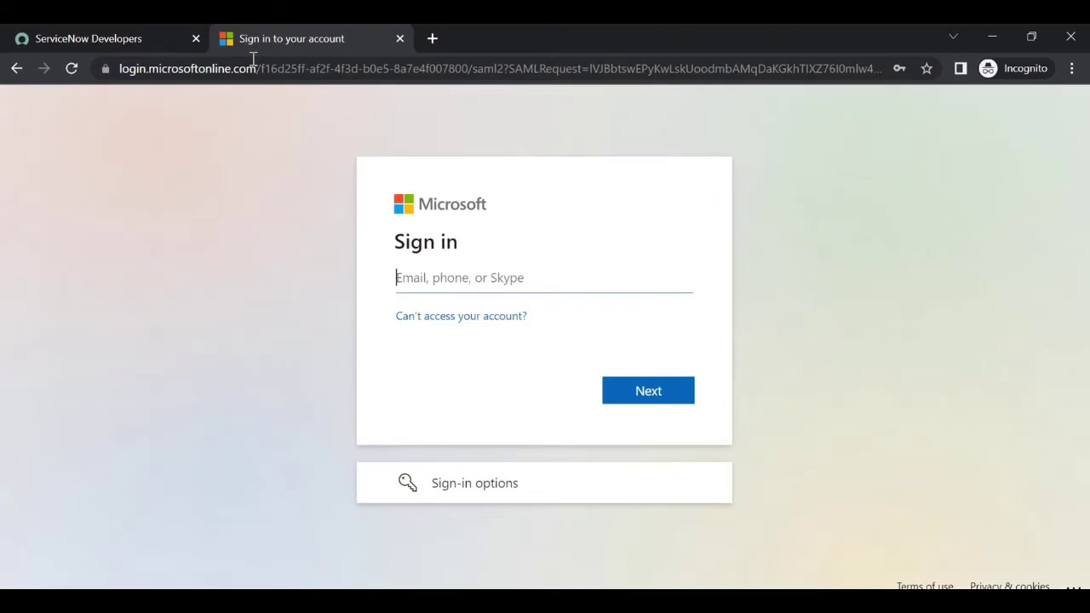
Step: Sign in to Microsoft with the saved account name and the autofilled password
{"action": "left_click", "coordinate": [467, 284]}
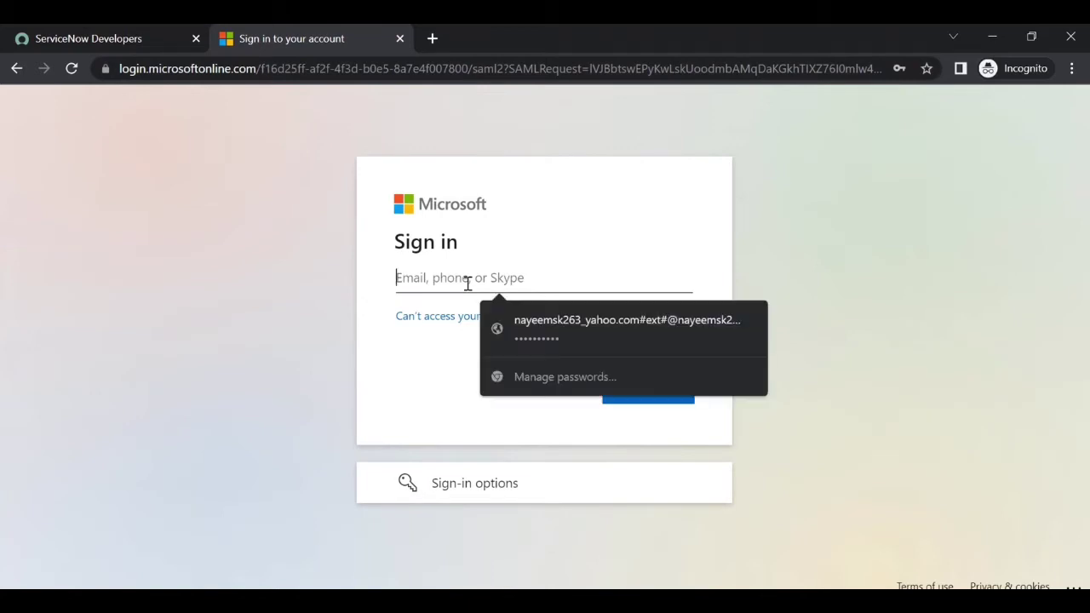
{"action": "left_click", "coordinate": [549, 337]}
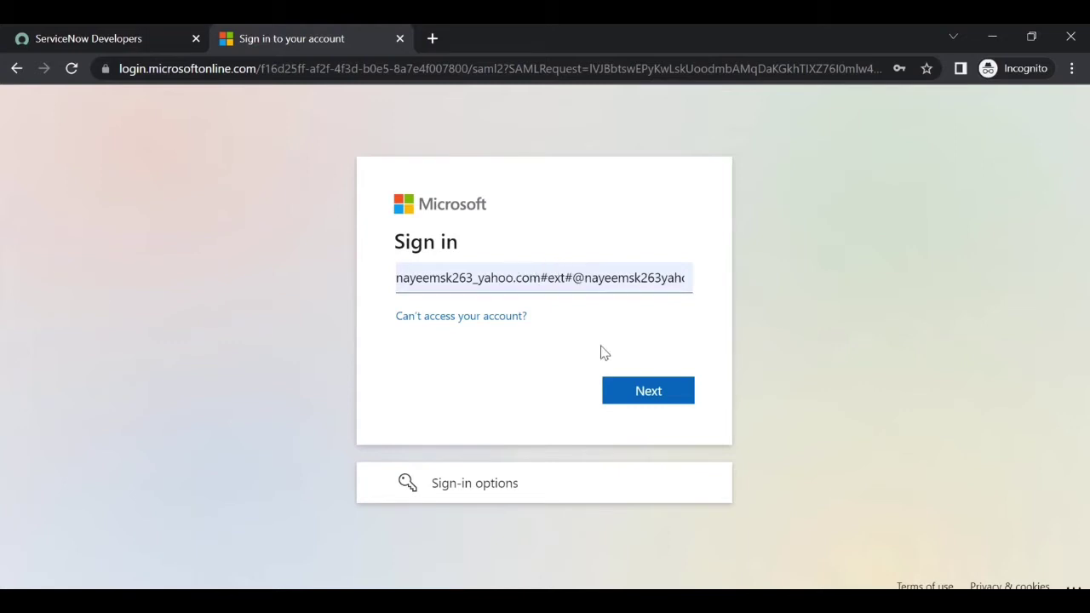
{"action": "left_click", "coordinate": [611, 394]}
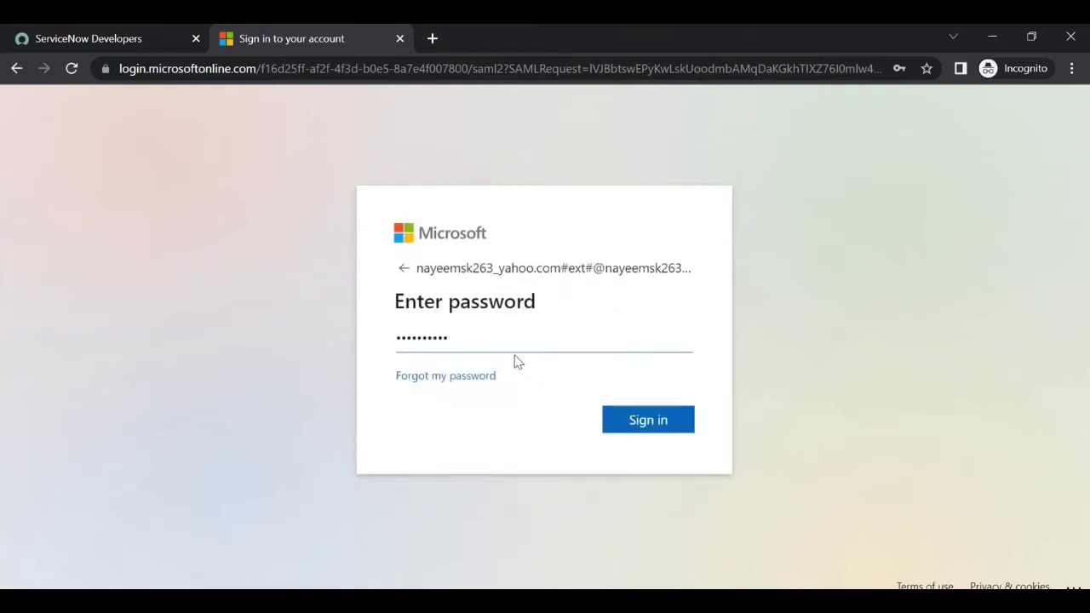
{"action": "left_click", "coordinate": [662, 419]}
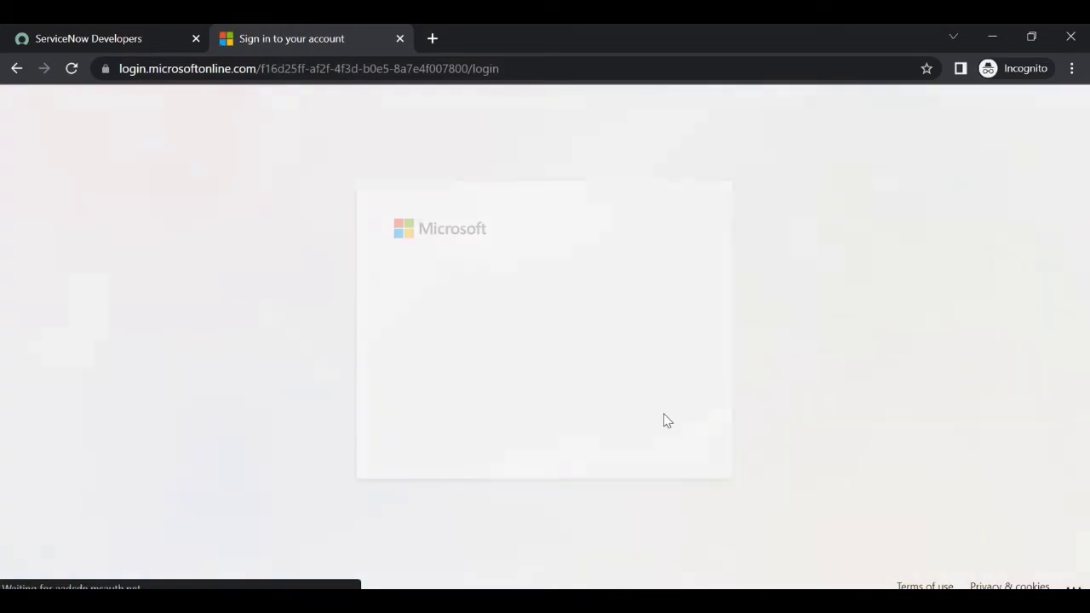
Step: Answer Yes to 'Stay signed in?' and reach the App Engine Studio home page
{"action": "left_click", "coordinate": [666, 423]}
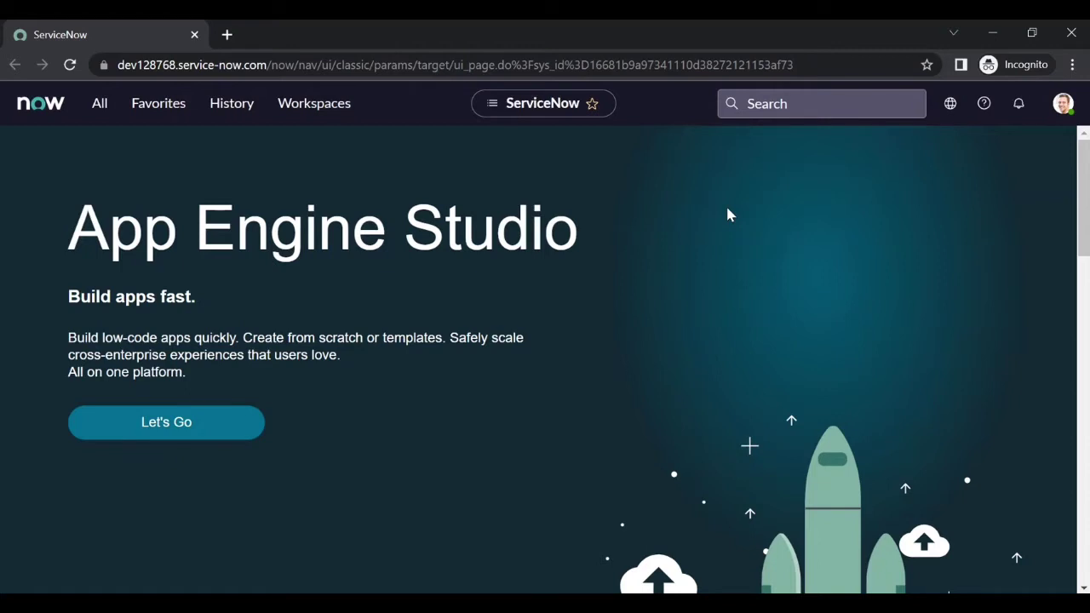
Step: Filter the navigator for 'plugins' and open System Definition > Plugins
{"action": "left_click", "coordinate": [108, 120]}
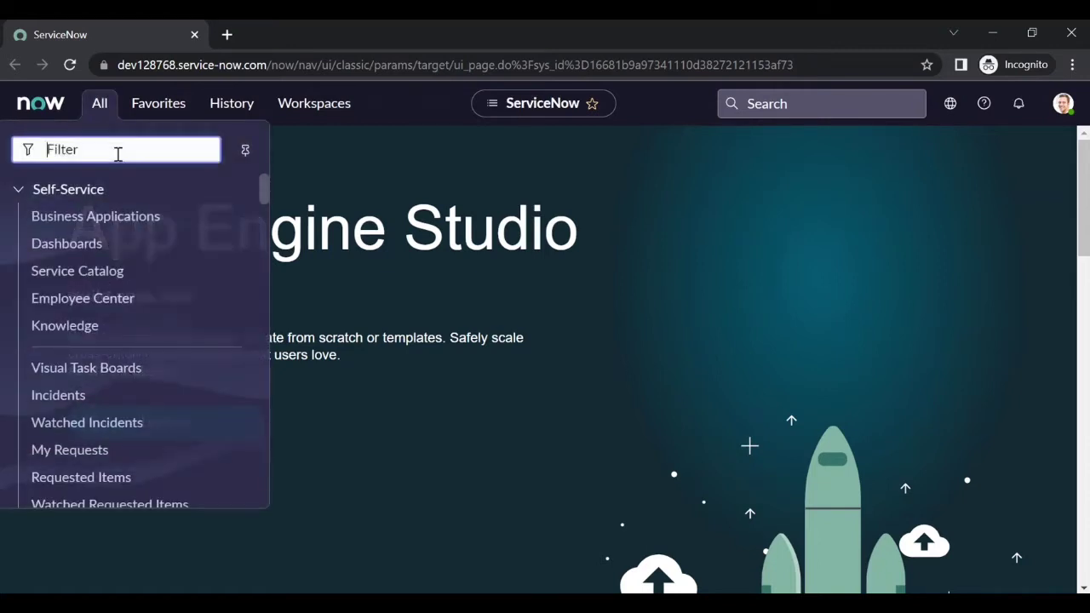
{"action": "type", "text": "pluin"}
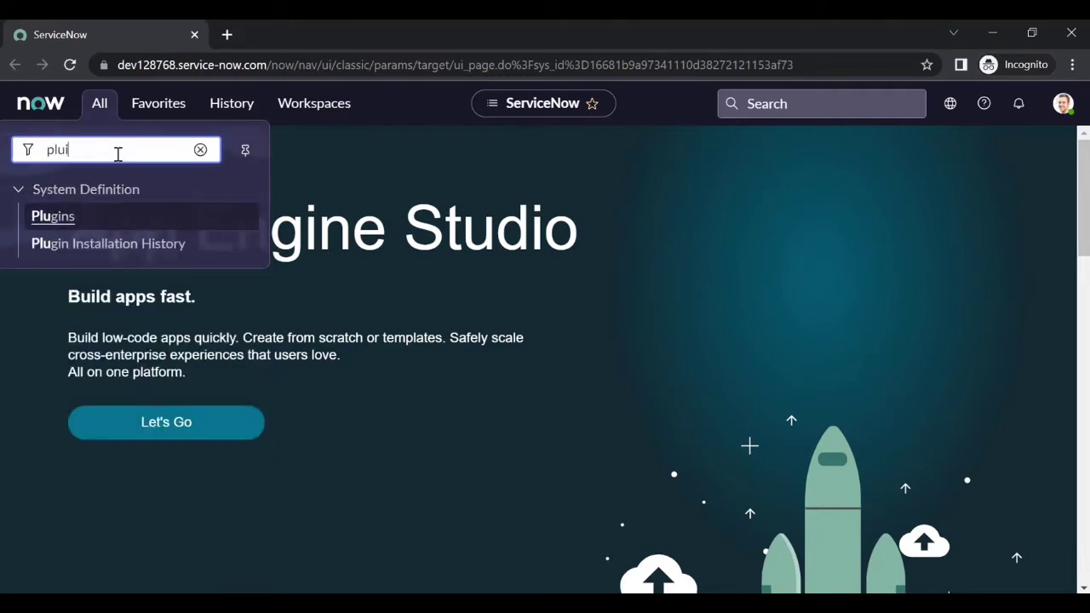
{"action": "type", "text": "s"}
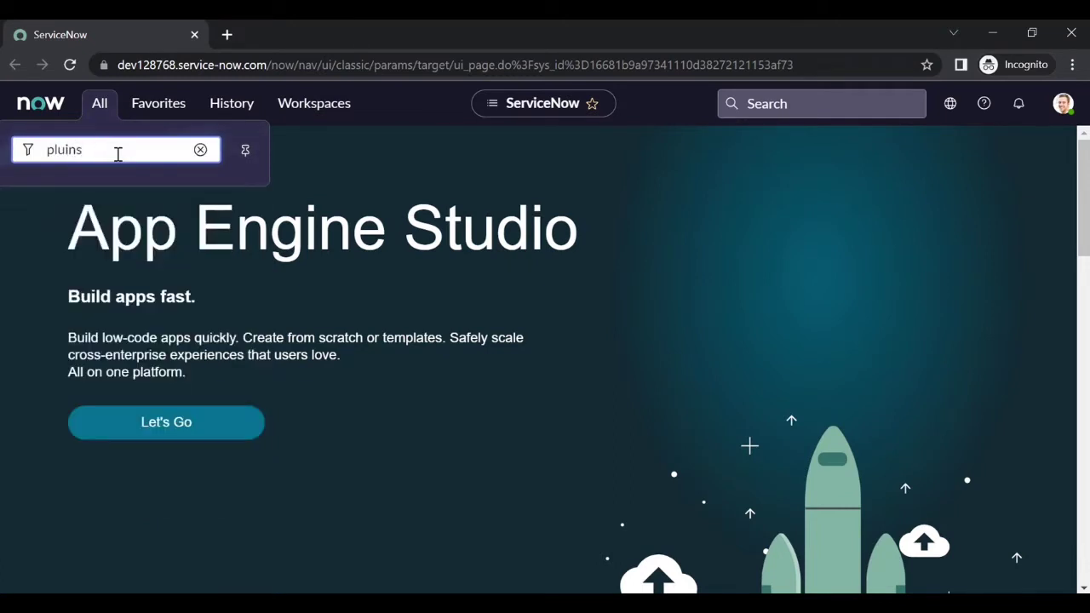
{"action": "key", "text": "BackSpace"}
{"action": "key", "text": "BackSpace"}
{"action": "key", "text": "BackSpace"}
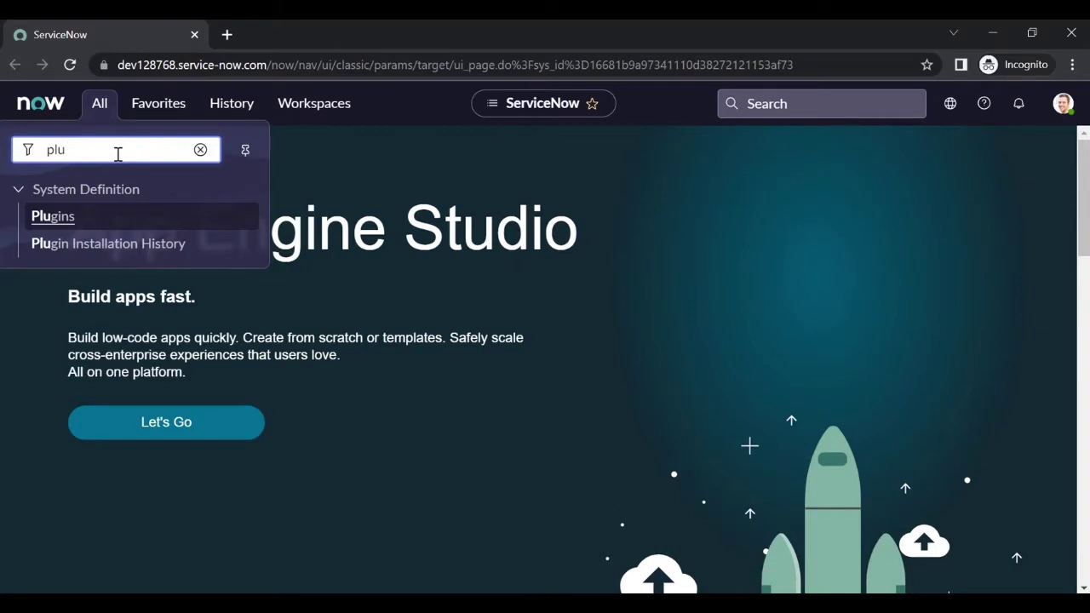
{"action": "type", "text": "gins"}
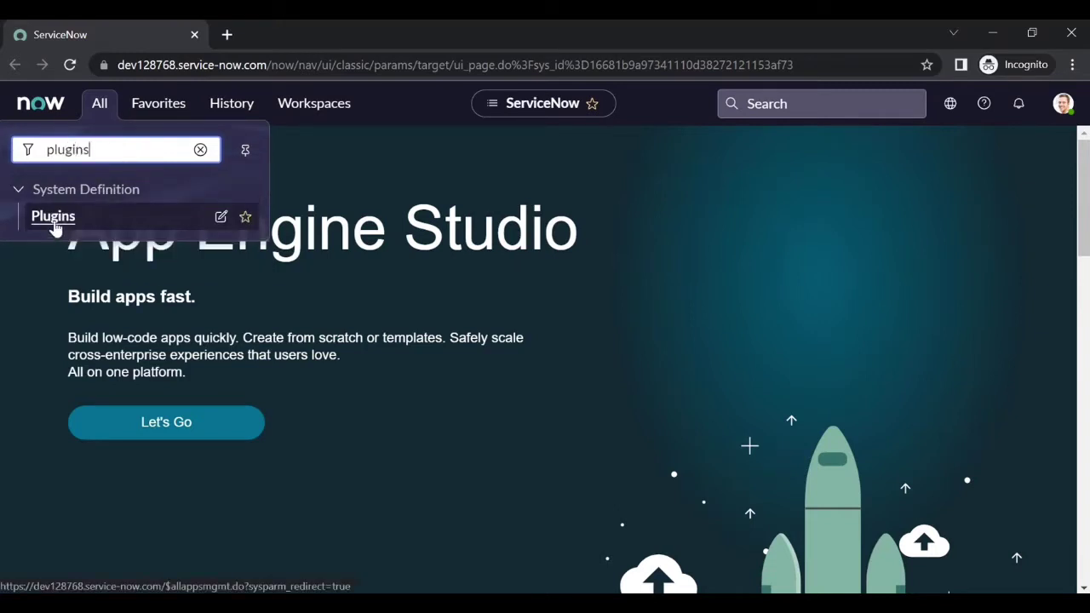
{"action": "left_click", "coordinate": [53, 218]}
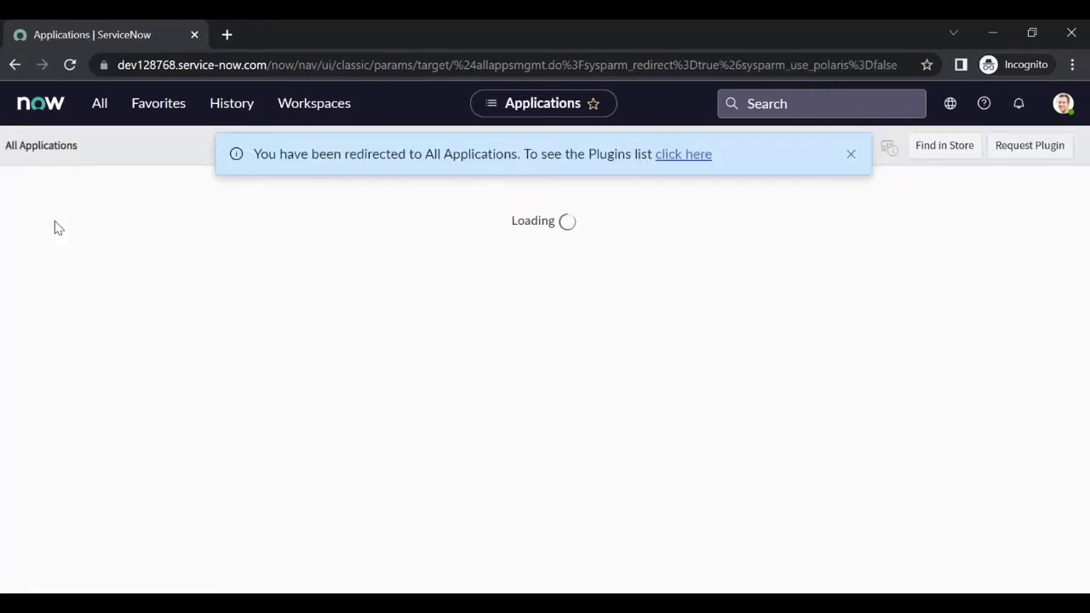
Step: Dismiss the redirect banner, search applications for 'sso', and scroll to the Multiple Provider Single Sign-On Installer
{"action": "left_click", "coordinate": [849, 156]}
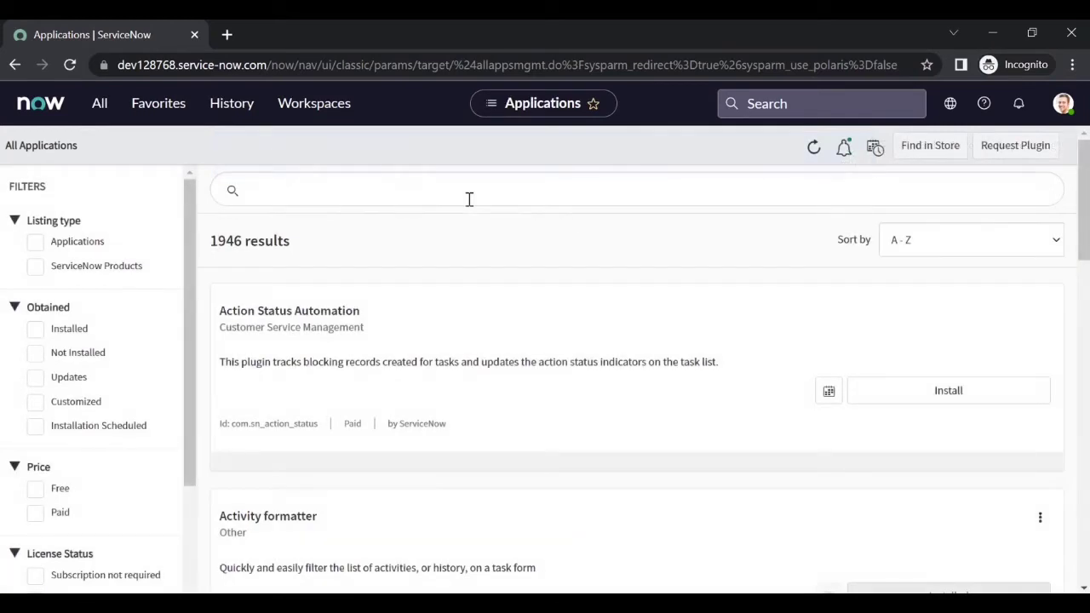
{"action": "left_click", "coordinate": [468, 198]}
{"action": "type", "text": "sss"}
{"action": "key", "text": "BackSpace"}
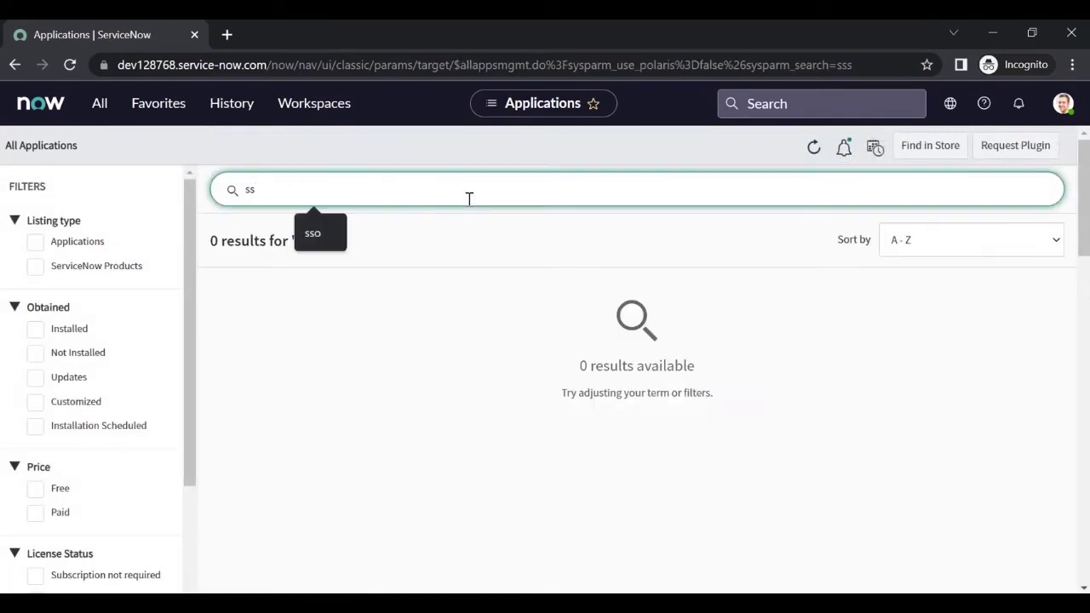
{"action": "type", "text": "o"}
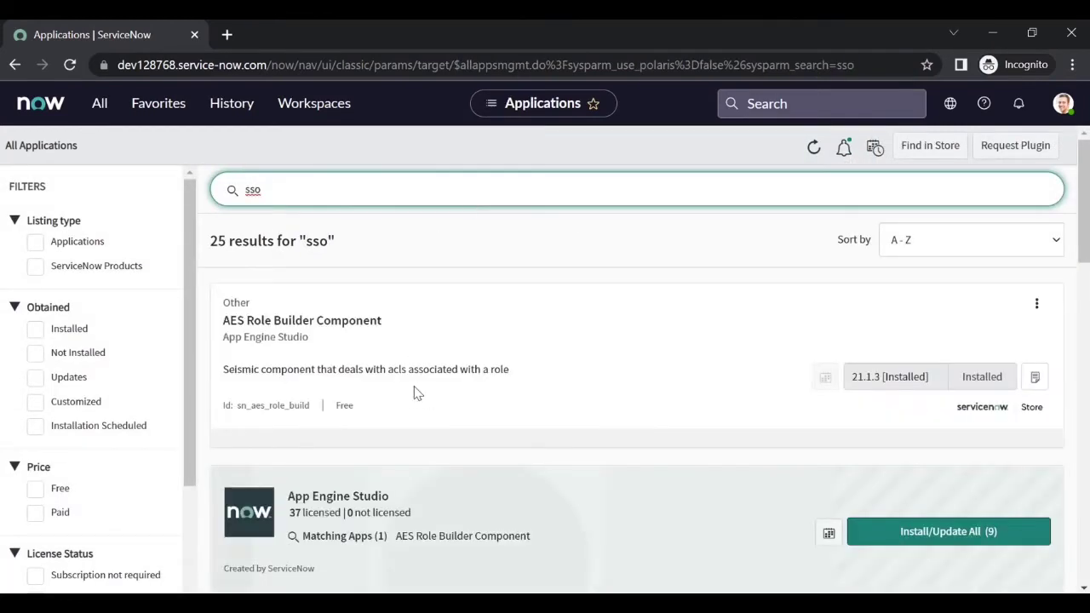
{"action": "scroll", "coordinate": [417, 392], "scroll_direction": "down", "scroll_amount": 1}
{"action": "scroll", "coordinate": [417, 392], "scroll_direction": "down", "scroll_amount": 10}
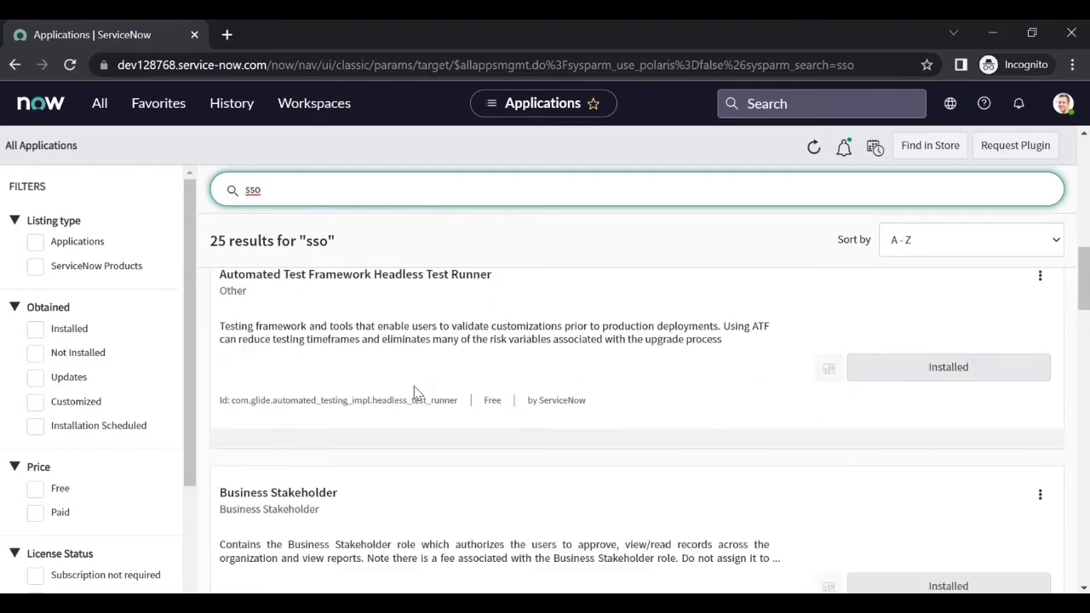
{"action": "scroll", "coordinate": [417, 392], "scroll_direction": "down", "scroll_amount": 10}
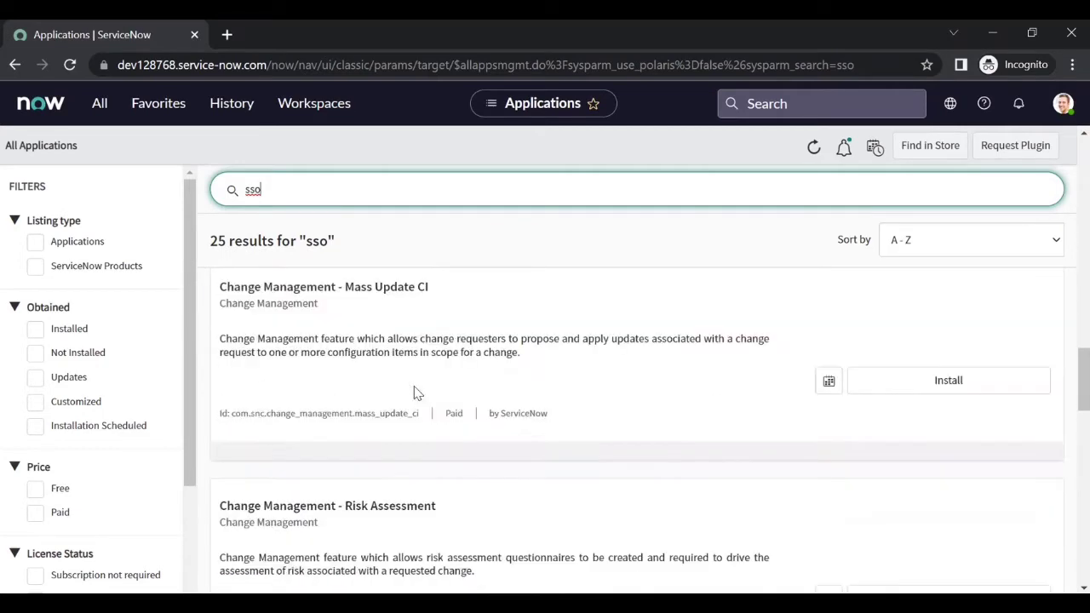
{"action": "scroll", "coordinate": [416, 387], "scroll_direction": "down", "scroll_amount": 10}
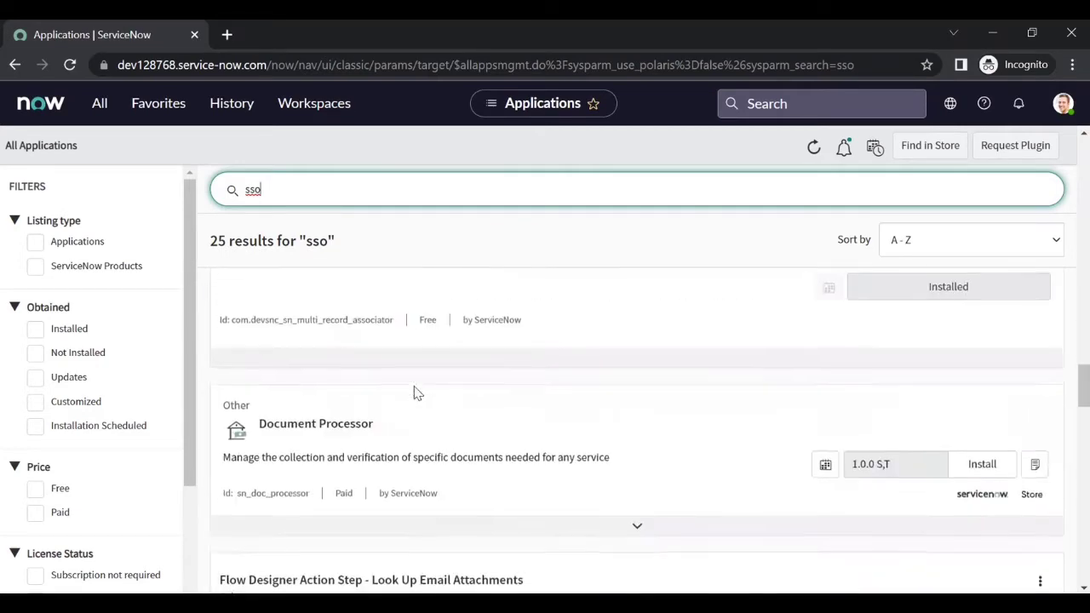
{"action": "scroll", "coordinate": [416, 391], "scroll_direction": "down", "scroll_amount": 8}
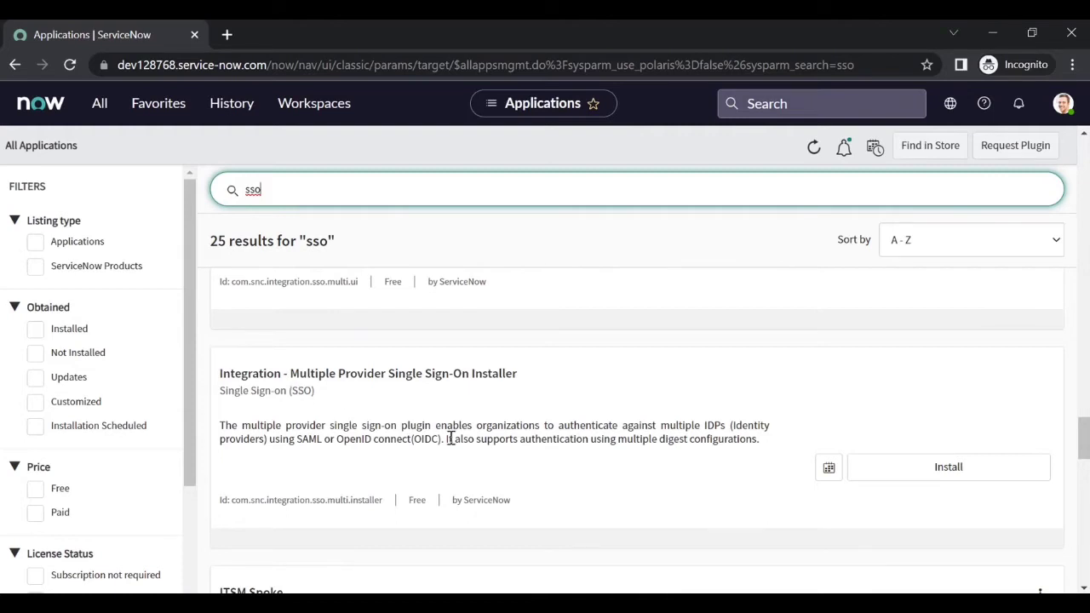
Step: Install and activate the Integration - Multiple Provider Single Sign-On Installer plugin, then reload the page
{"action": "left_click", "coordinate": [943, 479]}
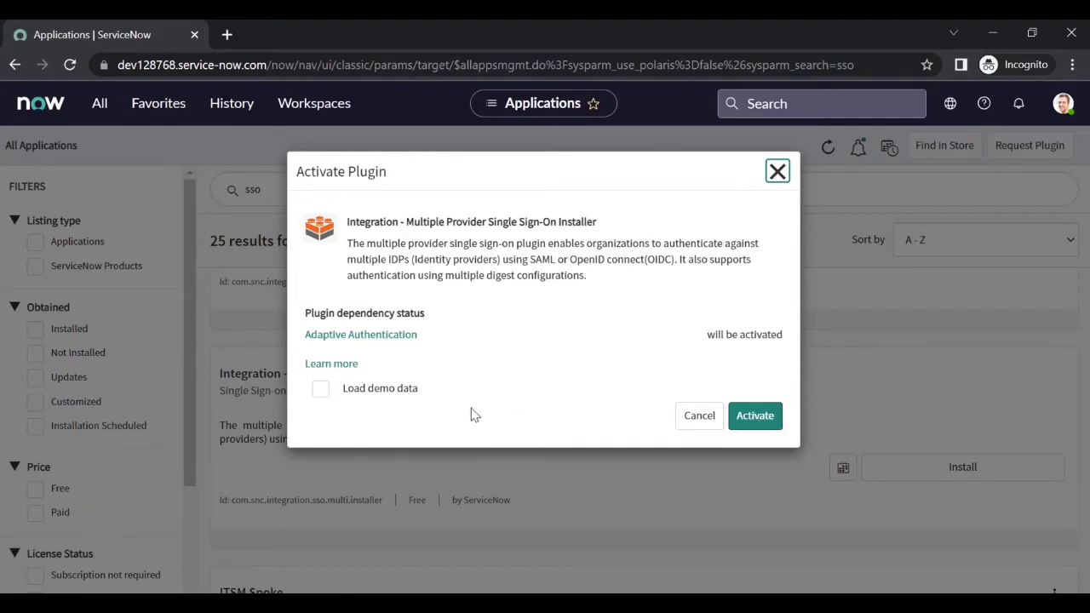
{"action": "left_click", "coordinate": [755, 416]}
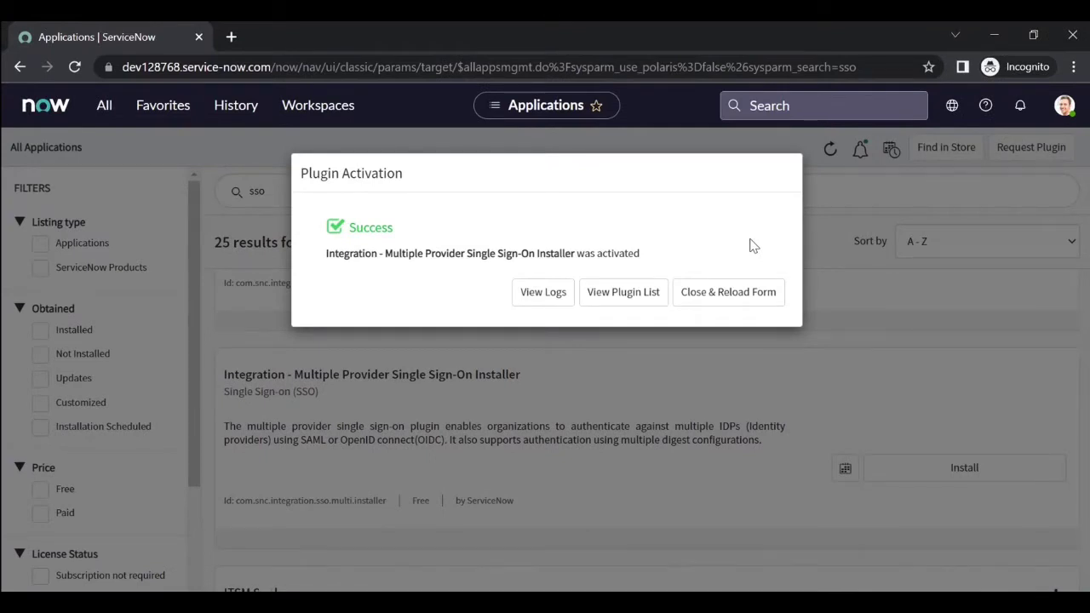
{"action": "left_click", "coordinate": [105, 106]}
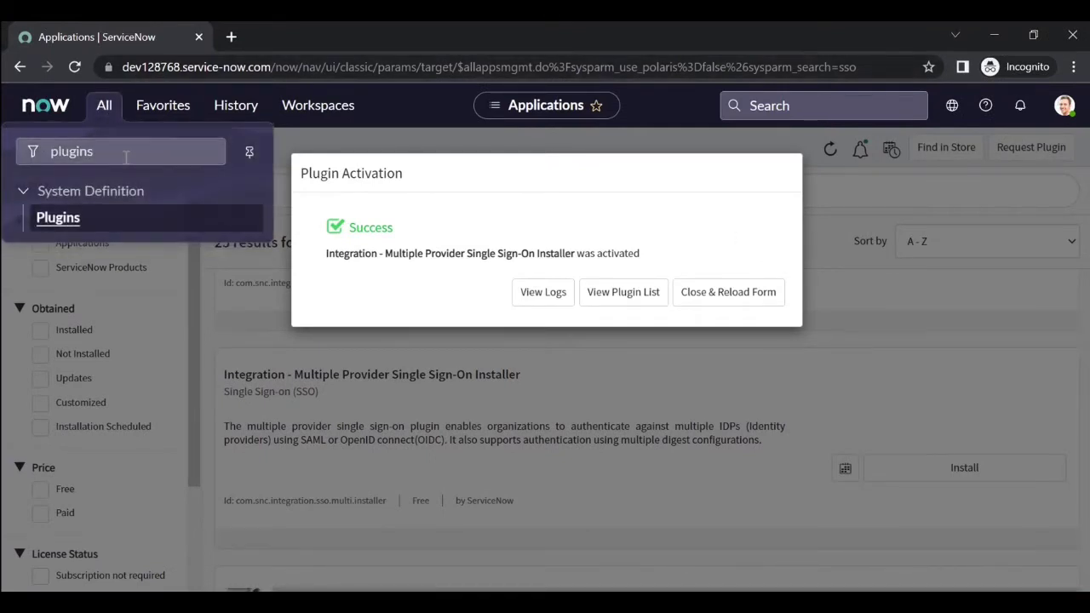
{"action": "left_click", "coordinate": [75, 73]}
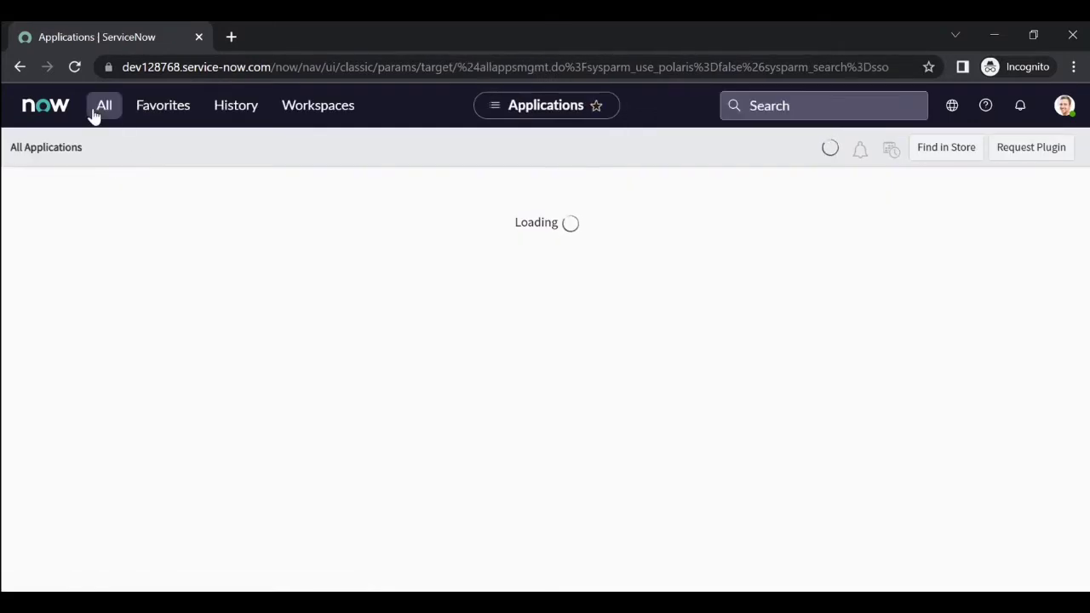
Step: Filter the navigator for 'sso', open Multi-Provider SSO > Identity Providers, and start a new record
{"action": "left_click", "coordinate": [95, 113]}
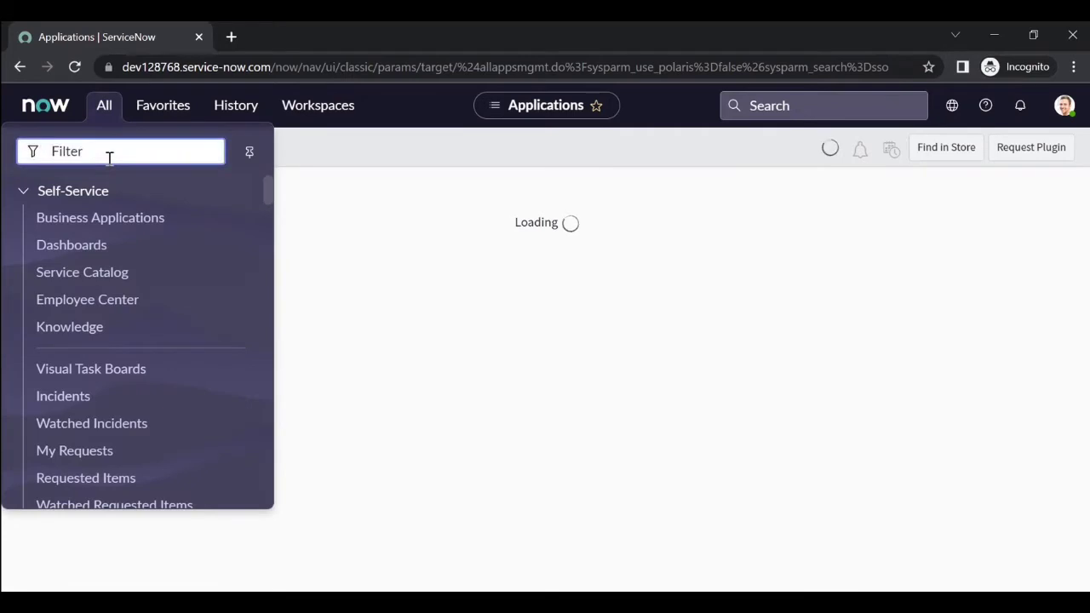
{"action": "type", "text": "sso"}
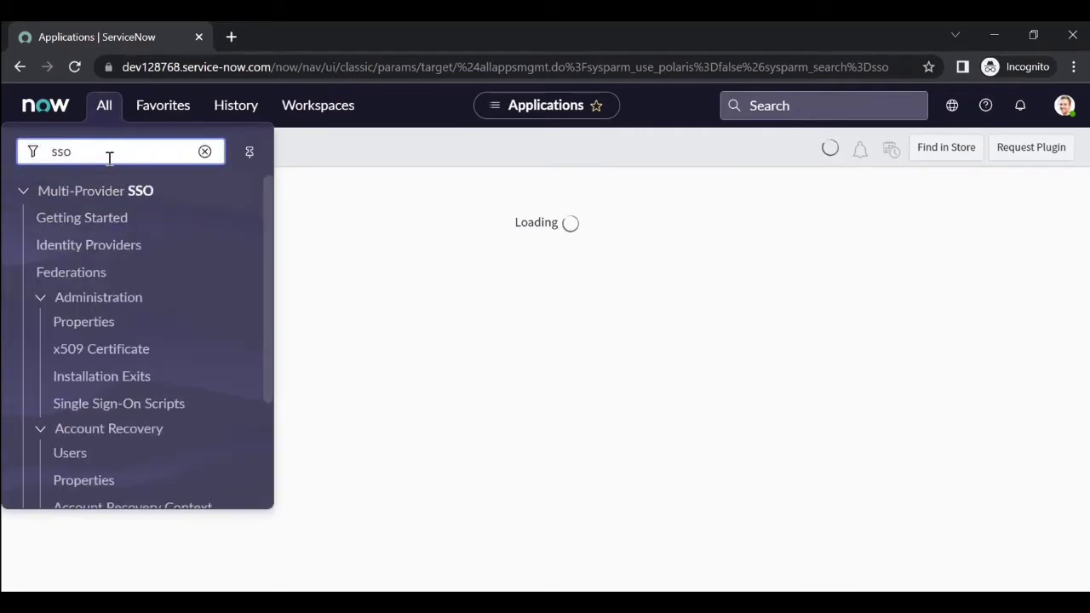
{"action": "left_click", "coordinate": [83, 247]}
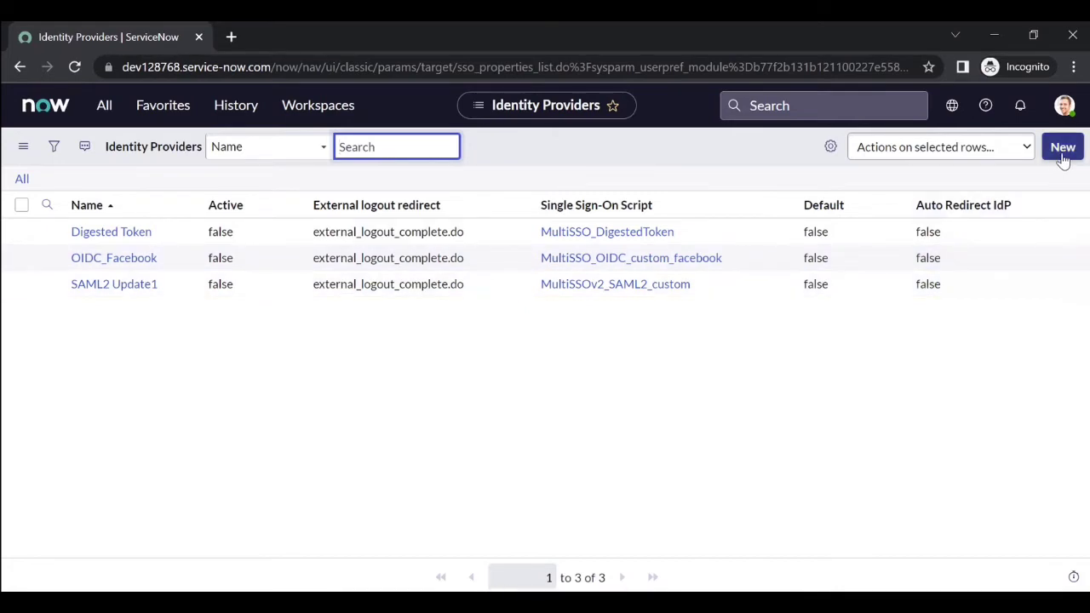
{"action": "left_click", "coordinate": [1062, 154]}
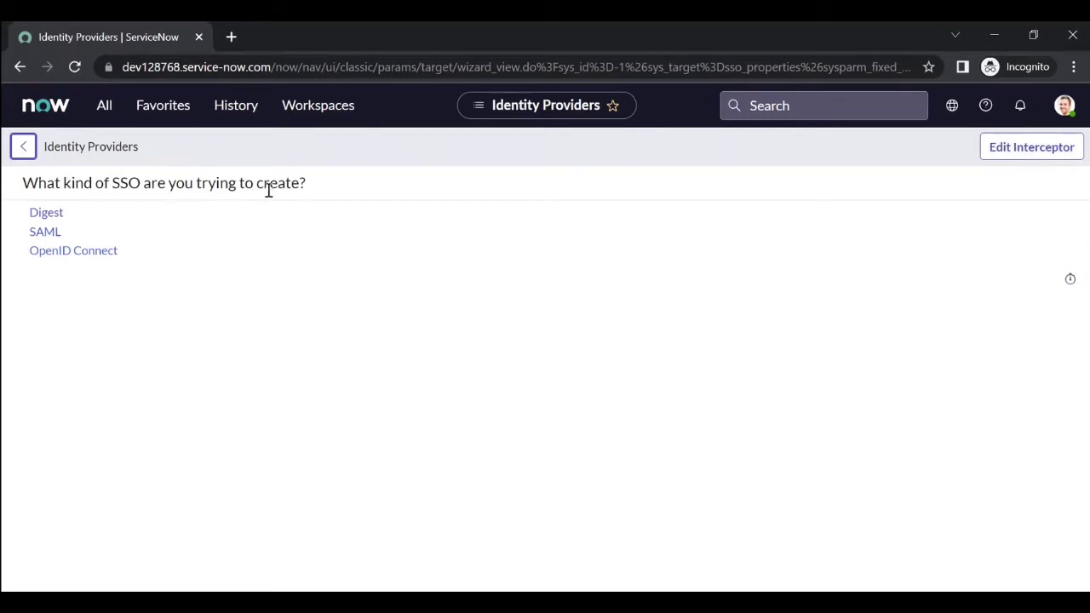
Step: Pick SAML in the wizard to get the new Identity Provider form with the metadata import dialog
{"action": "left_click", "coordinate": [46, 239]}
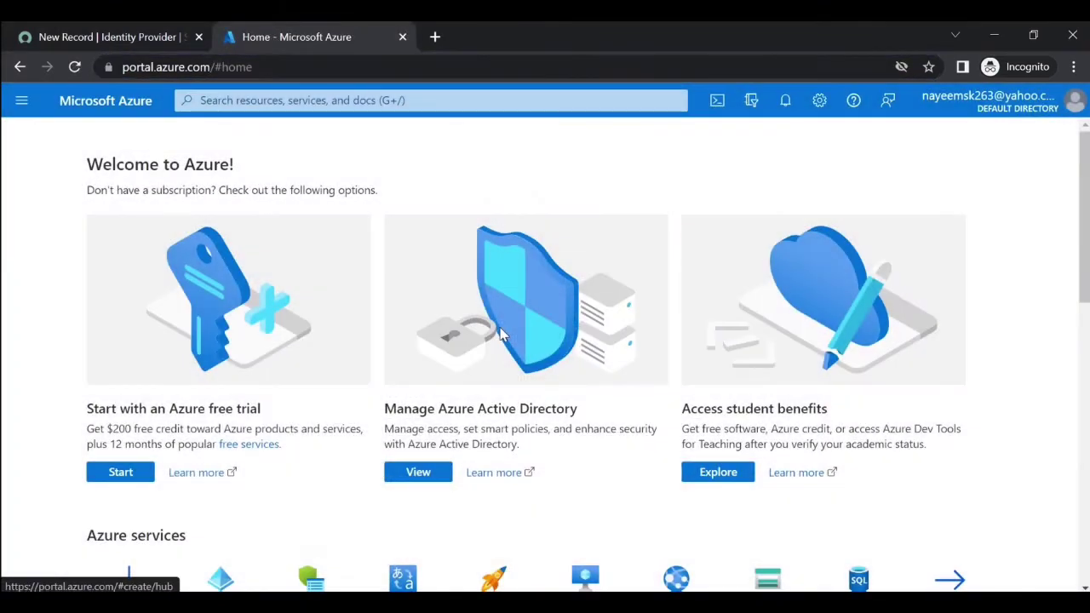
Step: In Azure AD Enterprise applications, add a new gallery app by searching 'service' and choosing ServiceNow
{"action": "scroll", "coordinate": [502, 335], "scroll_direction": "down", "scroll_amount": 2}
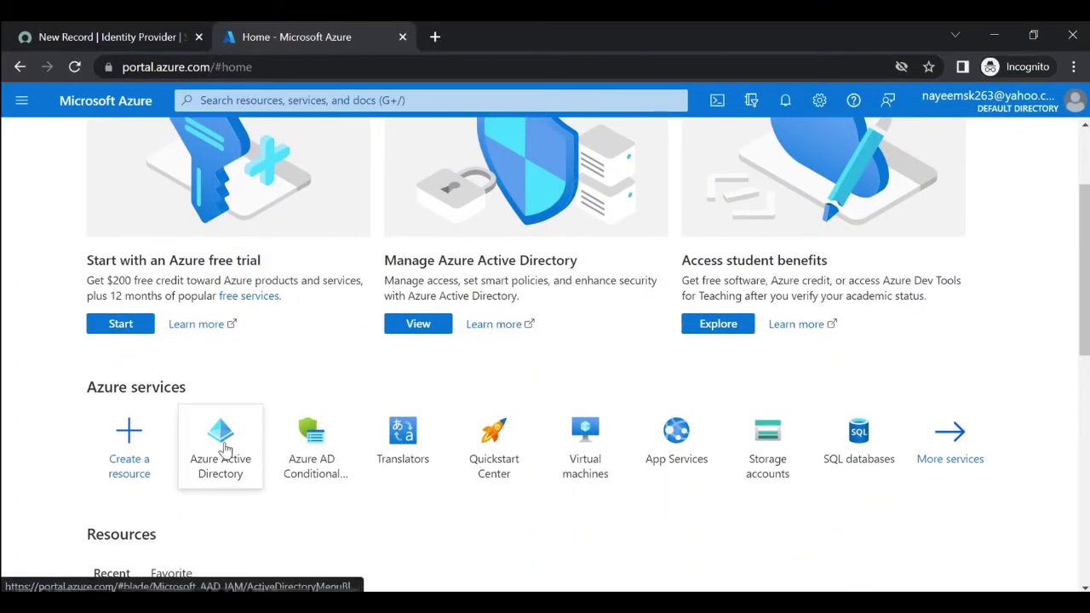
{"action": "left_click", "coordinate": [224, 448]}
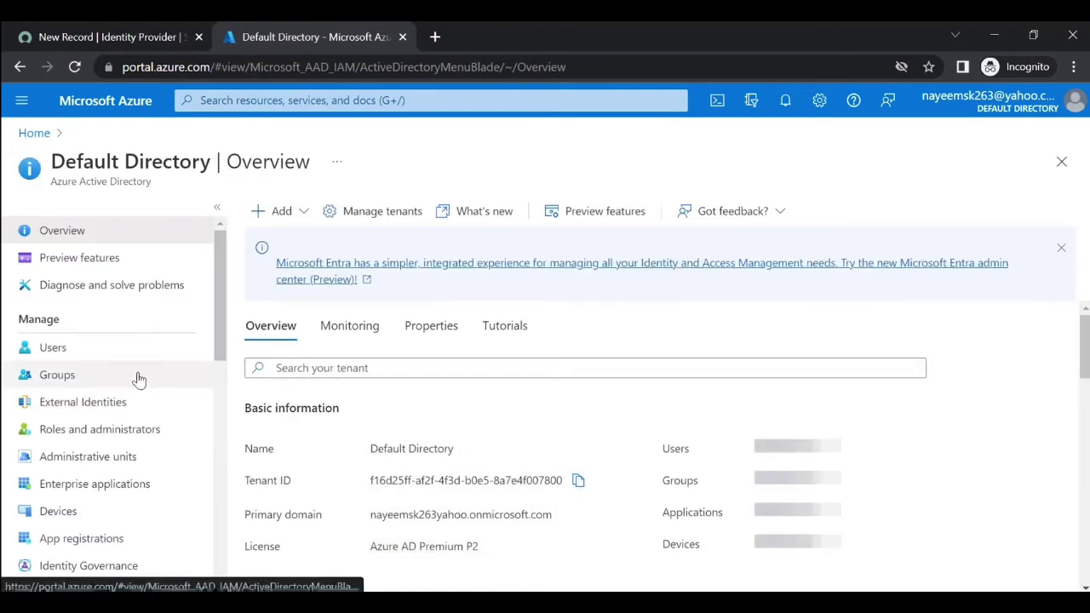
{"action": "left_click", "coordinate": [114, 485]}
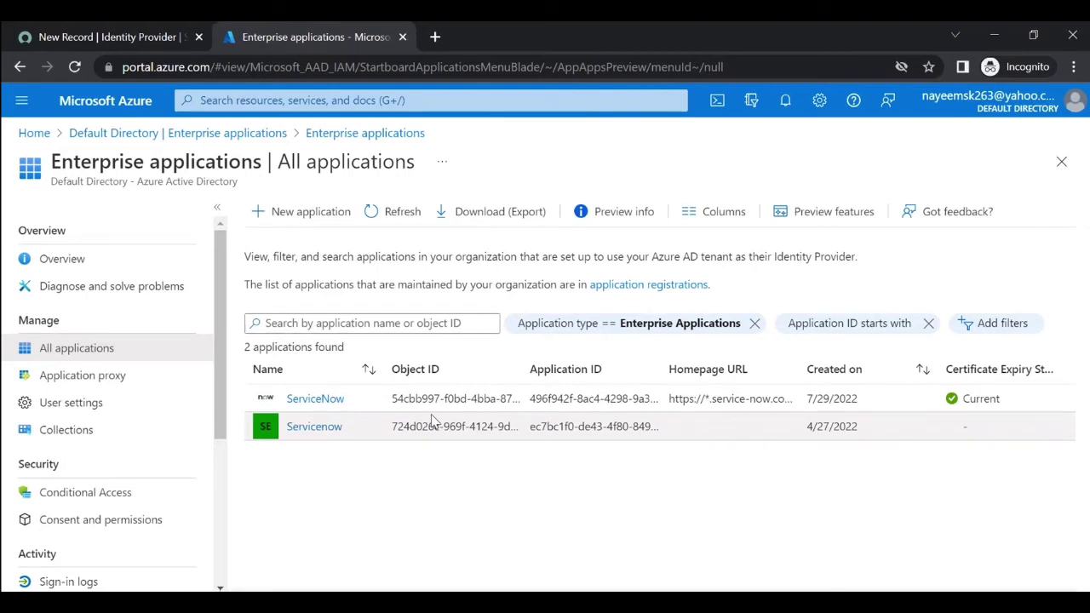
{"action": "left_click", "coordinate": [296, 217]}
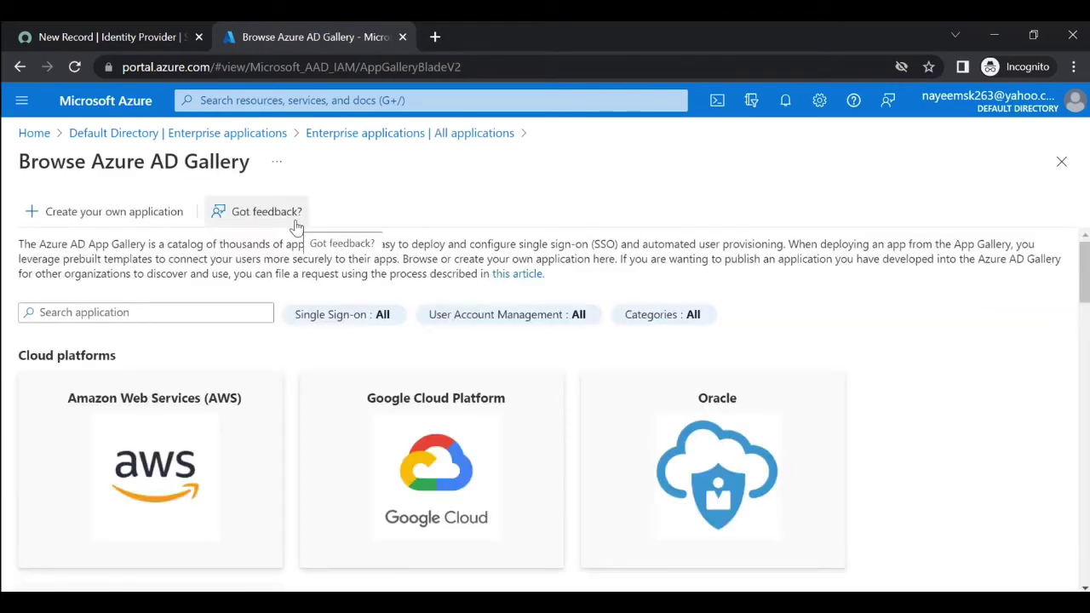
{"action": "left_click", "coordinate": [177, 313]}
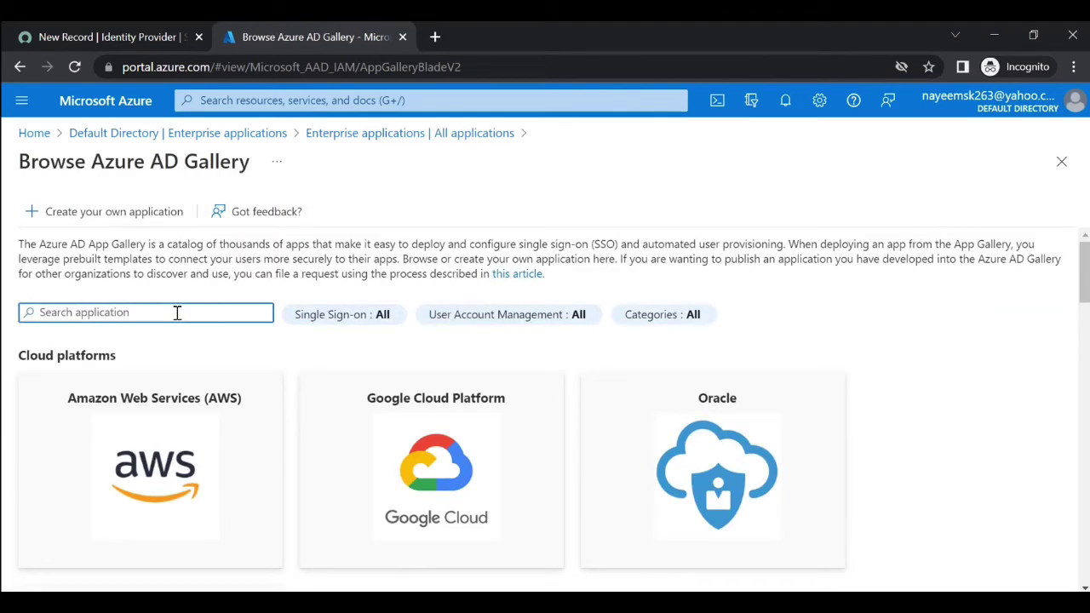
{"action": "type", "text": "service"}
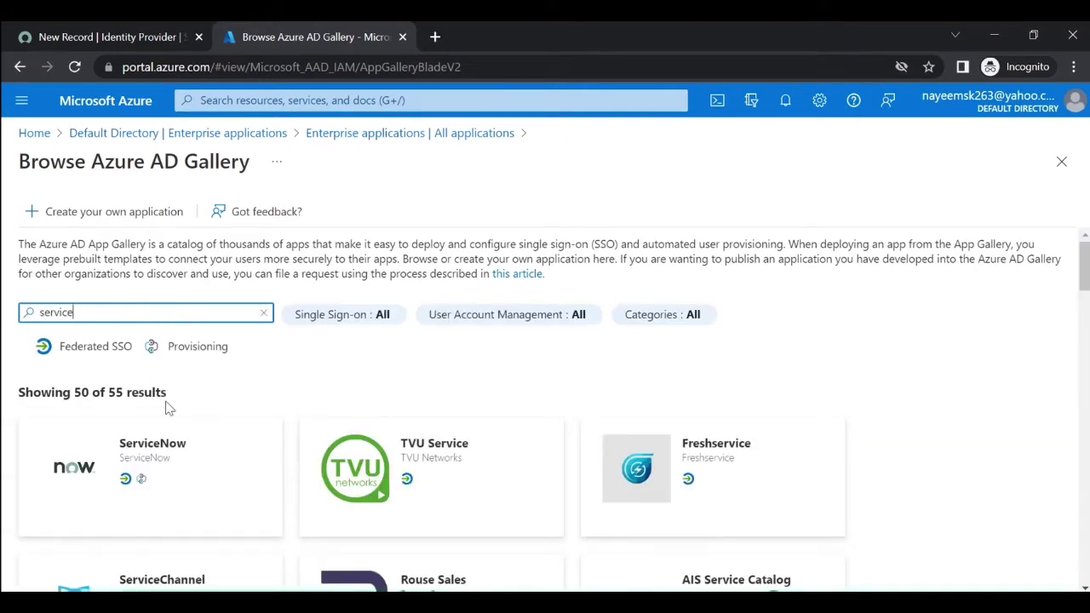
{"action": "left_click", "coordinate": [147, 464]}
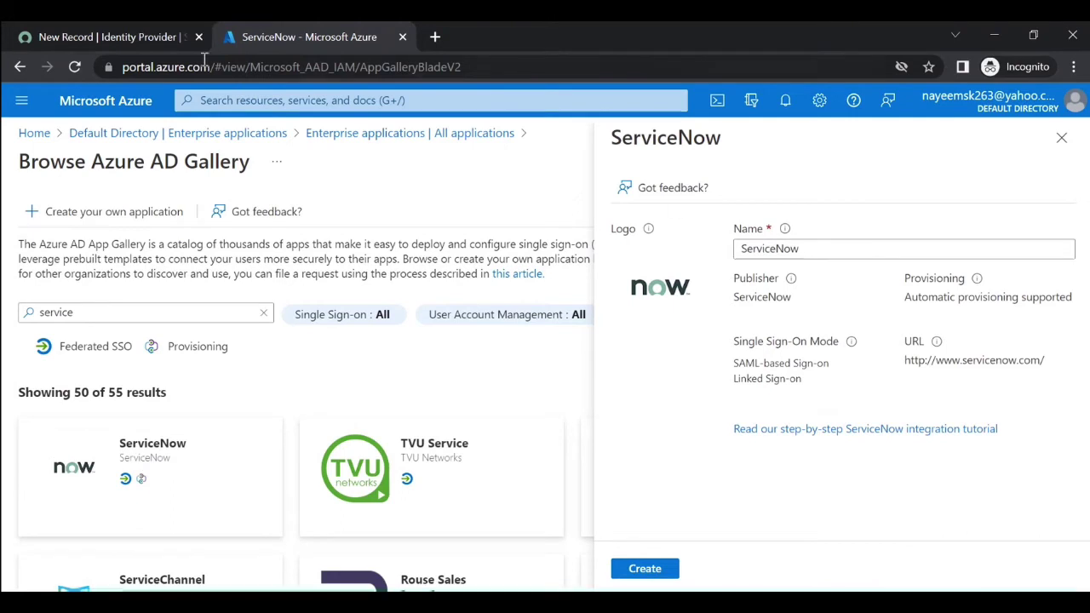
Step: Name the app 'dev128768 - Servicenow' using the instance name from the ServiceNow URL, and create it
{"action": "left_click", "coordinate": [125, 36]}
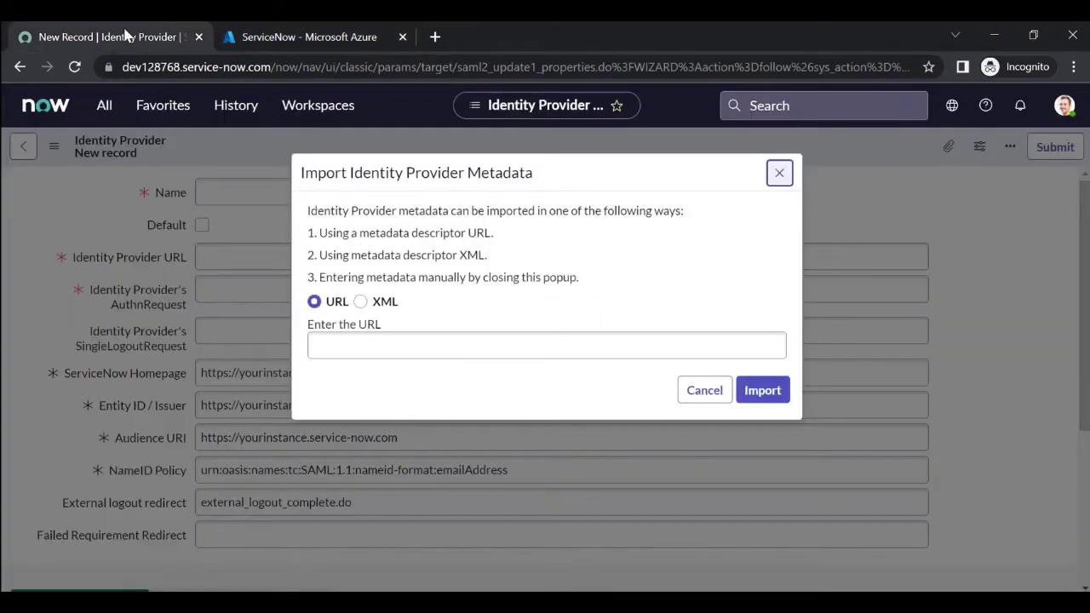
{"action": "left_click", "coordinate": [181, 68]}
{"action": "left_click", "coordinate": [181, 67]}
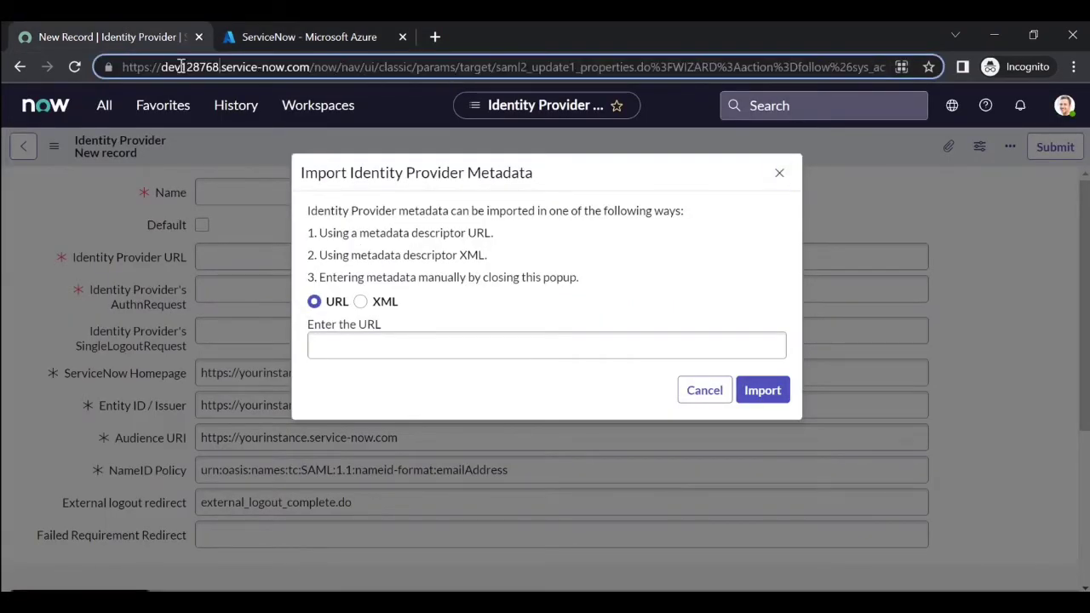
{"action": "left_click_drag", "start_coordinate": [219, 68], "coordinate": [161, 68]}
{"action": "key", "text": "ctrl+c"}
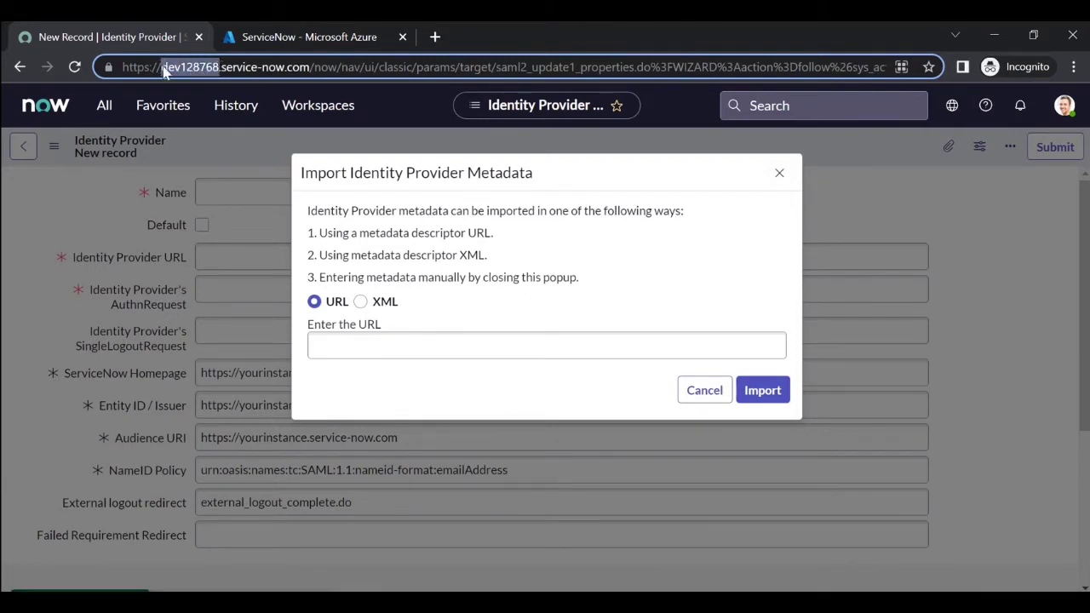
{"action": "left_click", "coordinate": [292, 37]}
{"action": "left_click", "coordinate": [775, 242]}
{"action": "key", "text": "ctrl+a"}
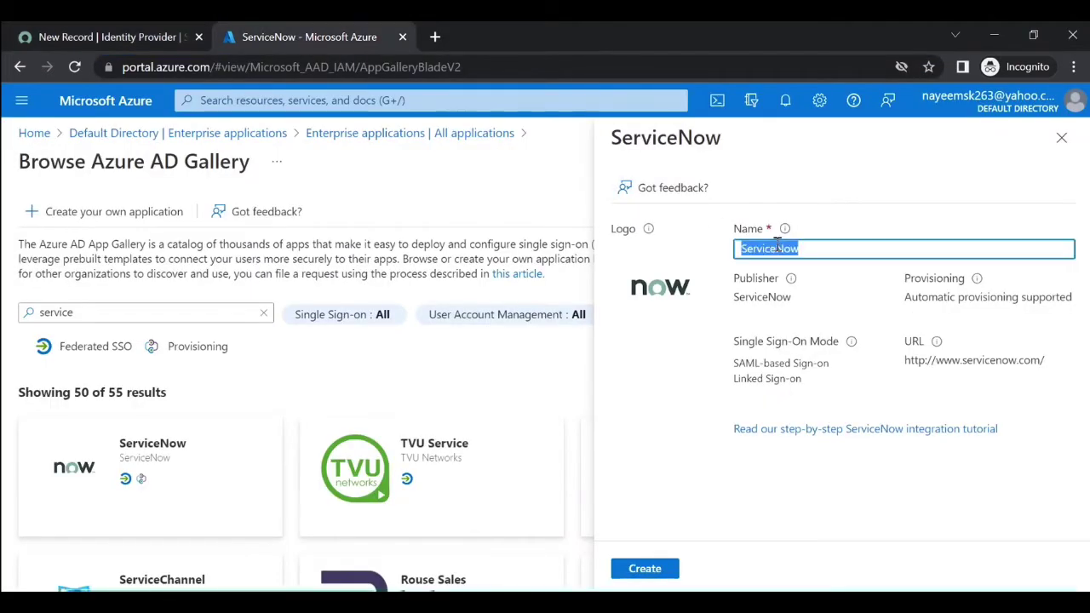
{"action": "key", "text": "ctrl+v"}
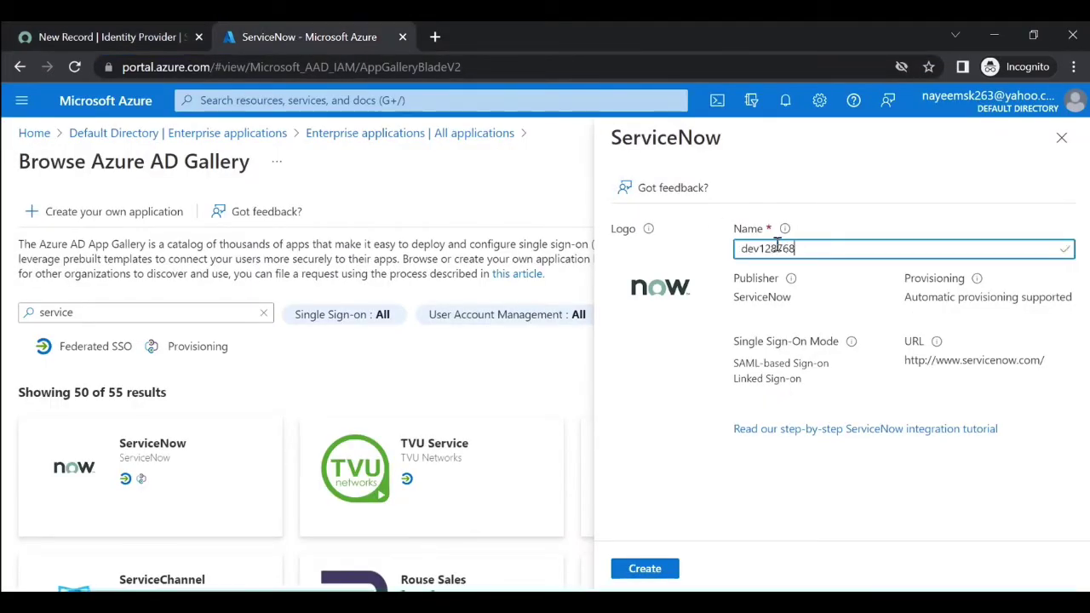
{"action": "type", "text": "- Servicenow"}
{"action": "left_click", "coordinate": [644, 570]}
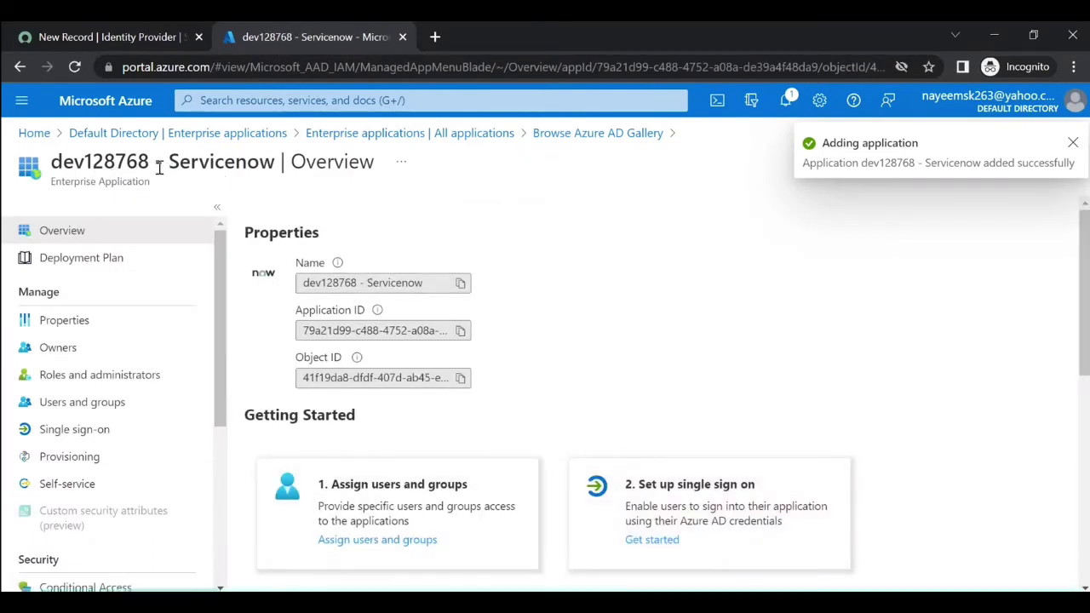
Step: Start single sign-on setup for the dev128768 - Servicenow app and pick the SAML method
{"action": "scroll", "coordinate": [584, 332], "scroll_direction": "down", "scroll_amount": 2}
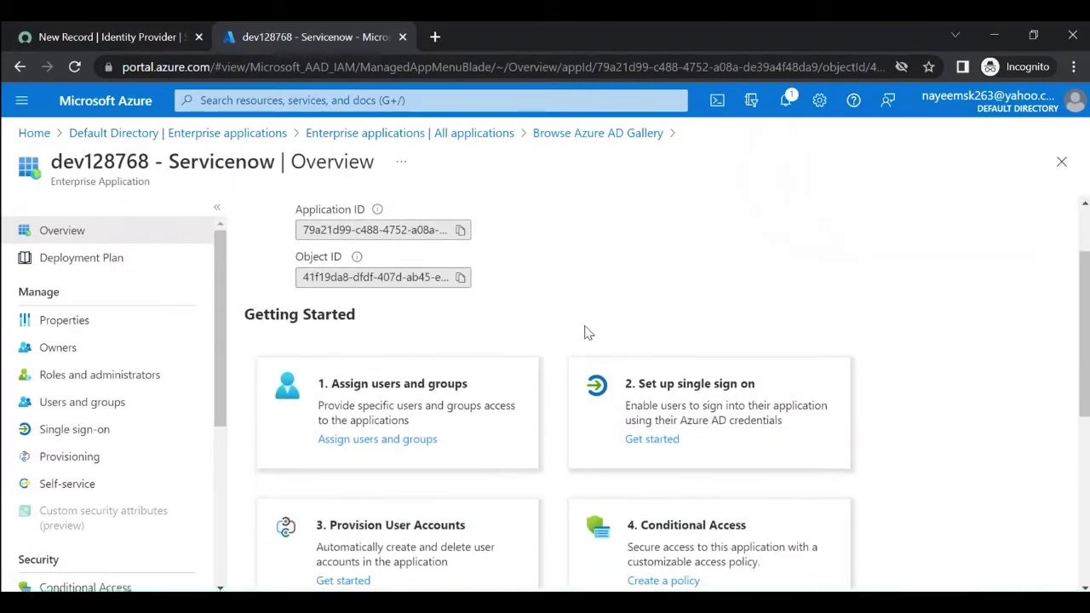
{"action": "scroll", "coordinate": [584, 332], "scroll_direction": "up", "scroll_amount": 2}
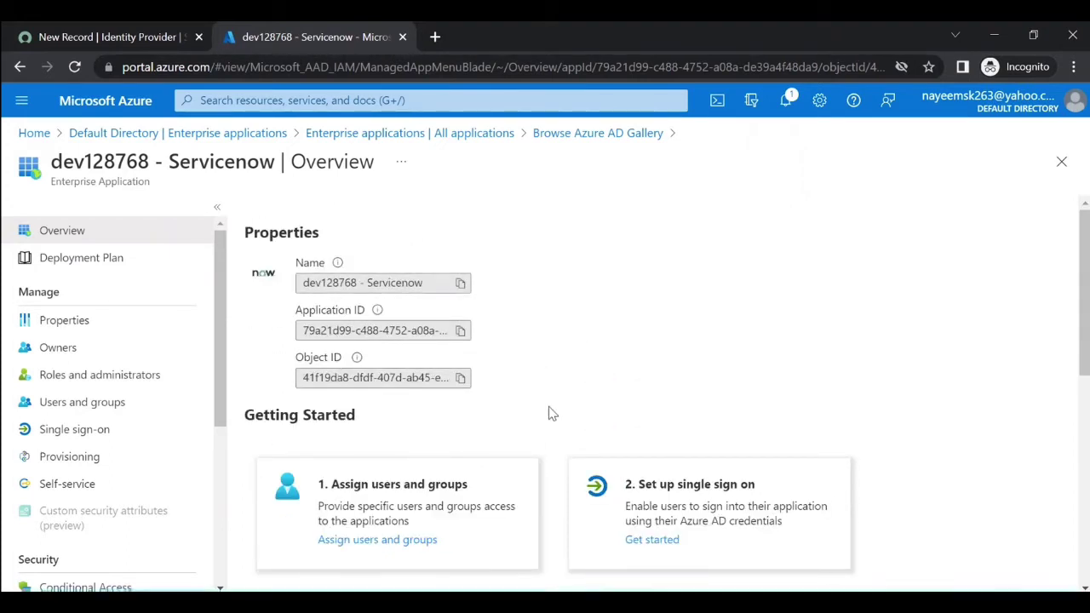
{"action": "scroll", "coordinate": [549, 413], "scroll_direction": "down", "scroll_amount": 2}
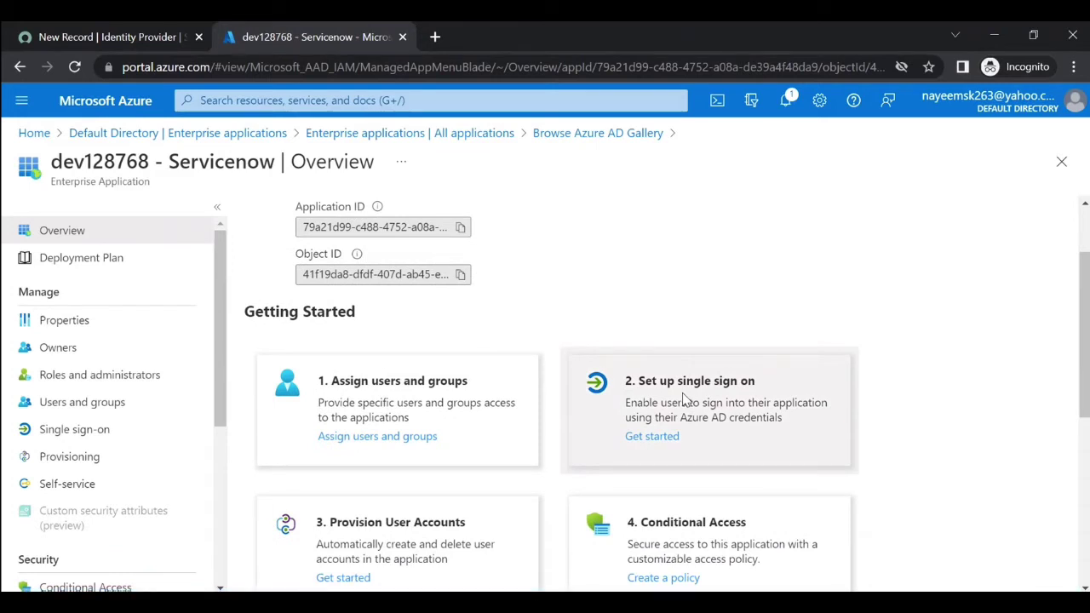
{"action": "left_click", "coordinate": [652, 436]}
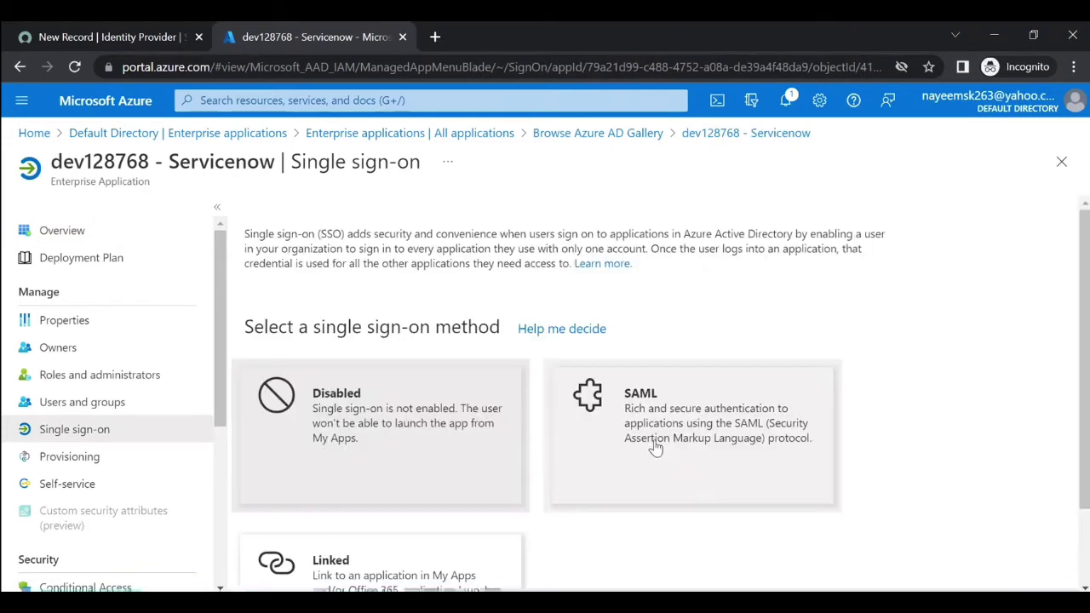
{"action": "scroll", "coordinate": [654, 448], "scroll_direction": "down", "scroll_amount": 1}
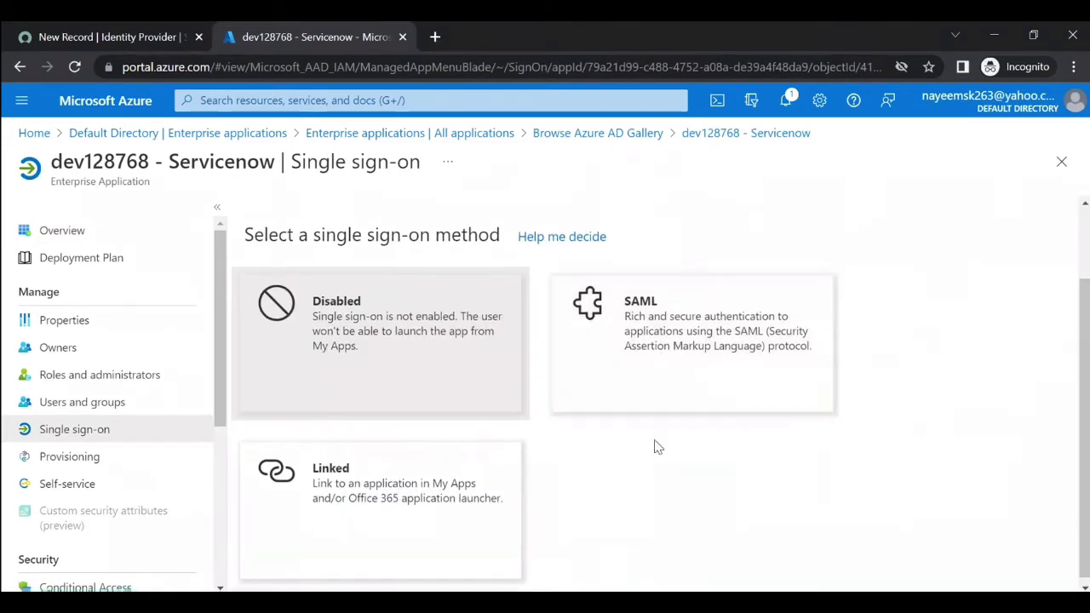
{"action": "left_click", "coordinate": [617, 320]}
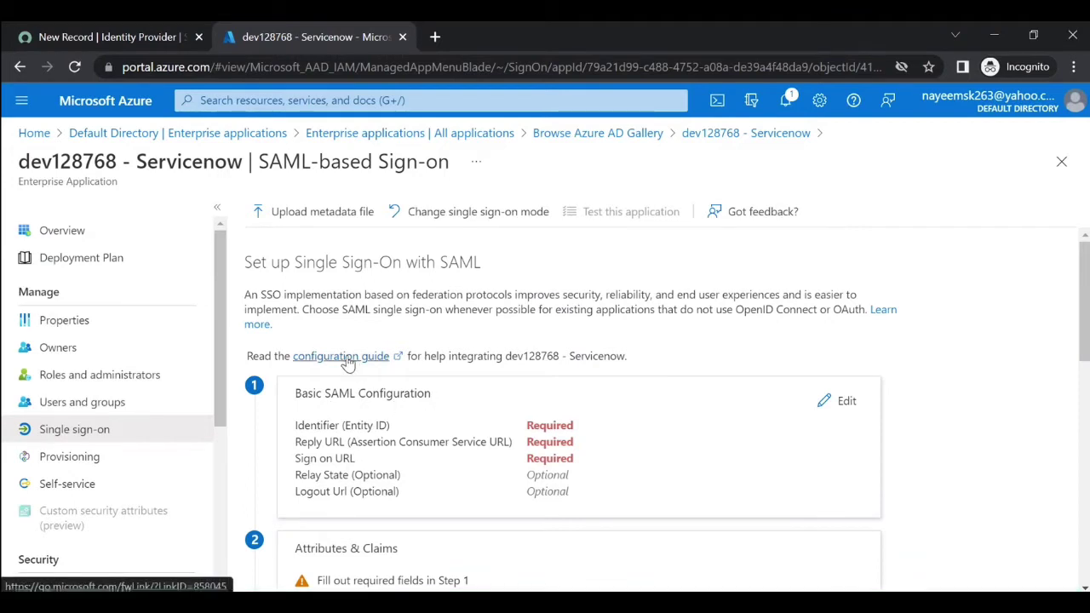
Step: Open Azure's ServiceNow SSO configuration guide, then return to the ServiceNow identity provider record
{"action": "left_click", "coordinate": [347, 363]}
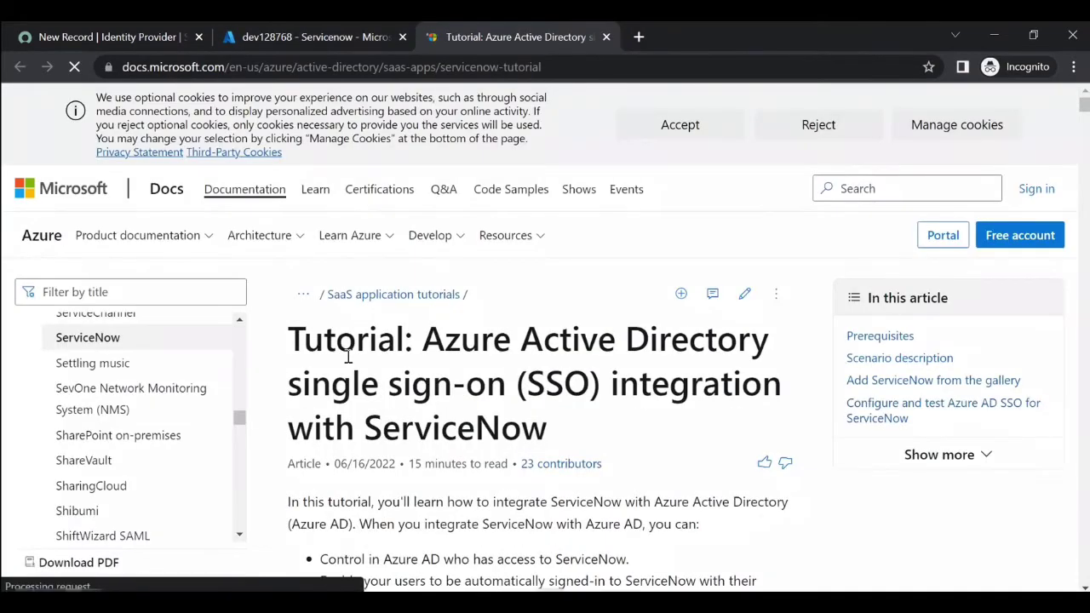
{"action": "left_click", "coordinate": [304, 38]}
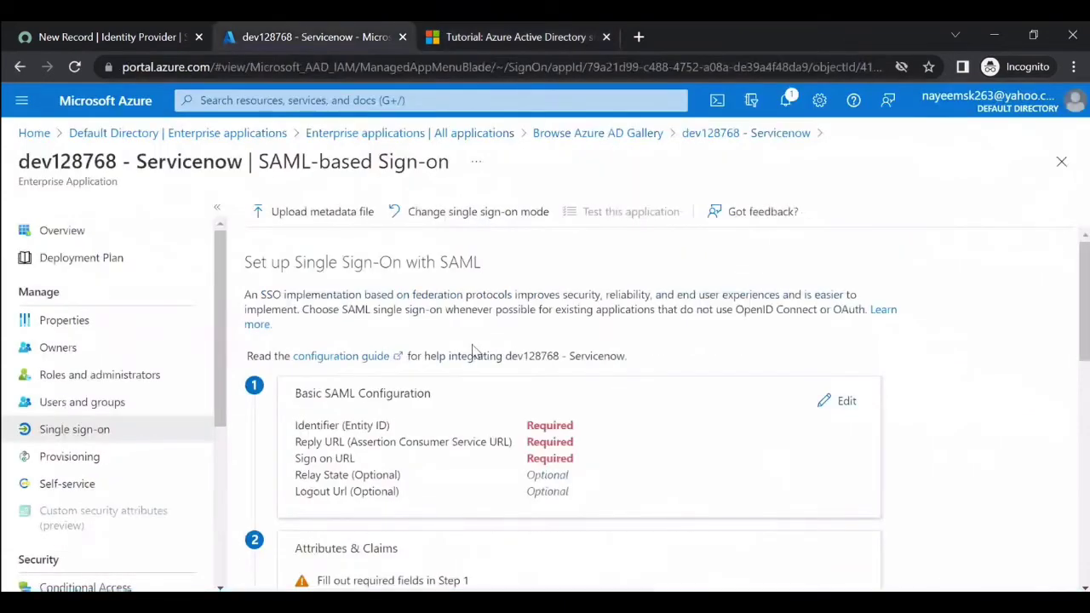
{"action": "scroll", "coordinate": [464, 351], "scroll_direction": "down", "scroll_amount": 2}
{"action": "scroll", "coordinate": [457, 351], "scroll_direction": "up", "scroll_amount": 1}
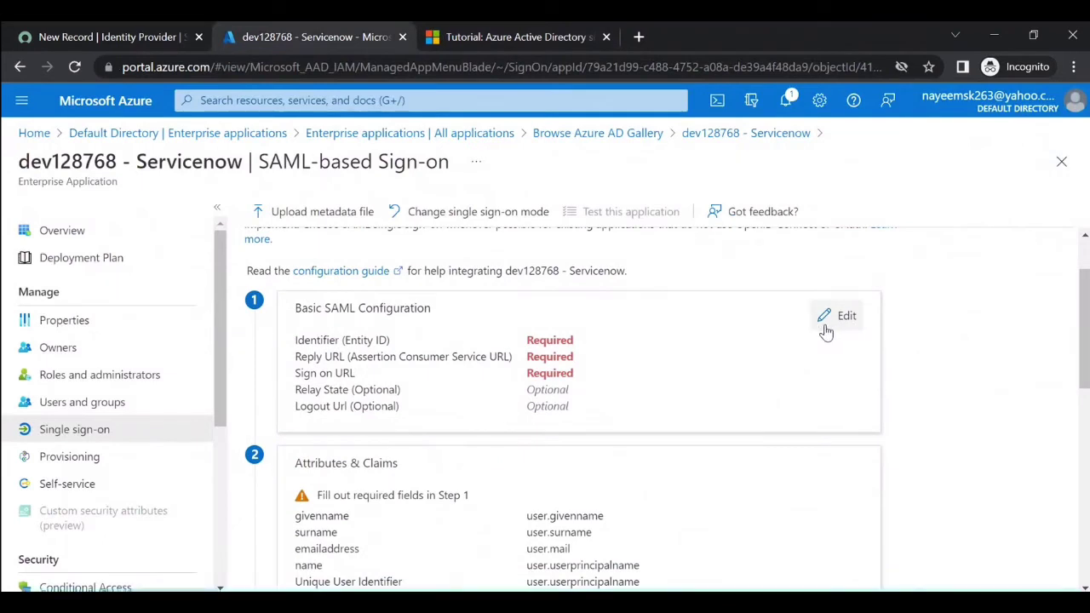
{"action": "scroll", "coordinate": [662, 336], "scroll_direction": "up", "scroll_amount": 1}
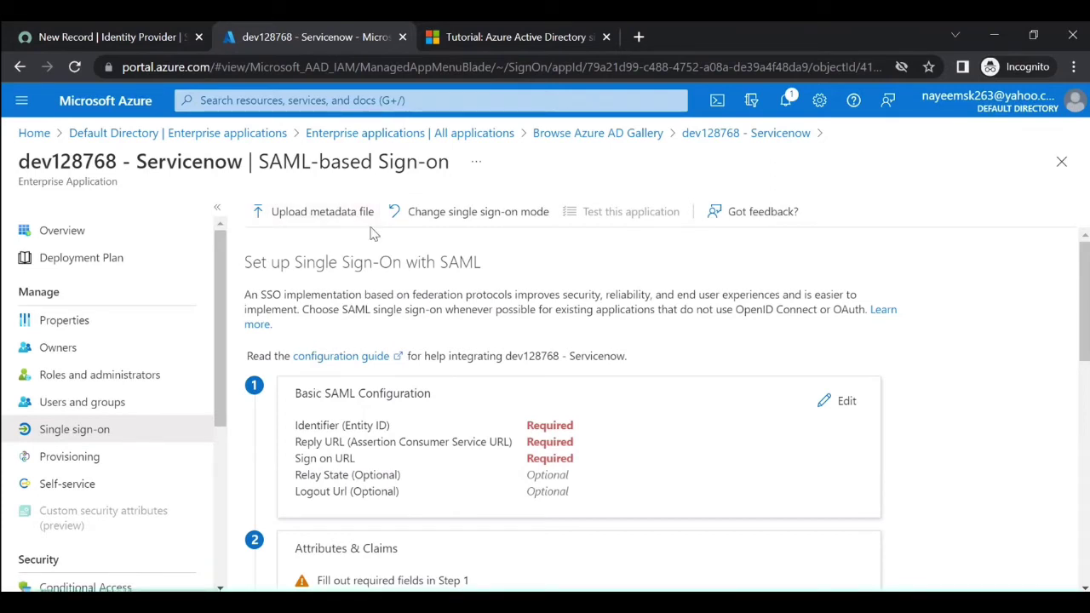
{"action": "left_click", "coordinate": [120, 40]}
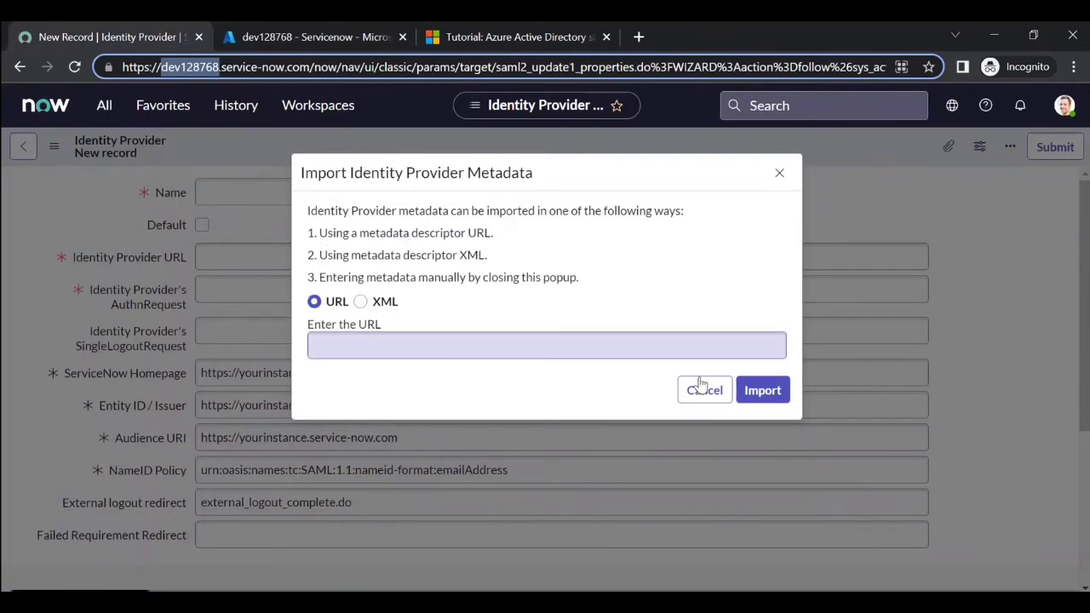
Step: Dismiss the metadata import prompt and enter 'test' as the Identity Provider URL
{"action": "left_click", "coordinate": [721, 396]}
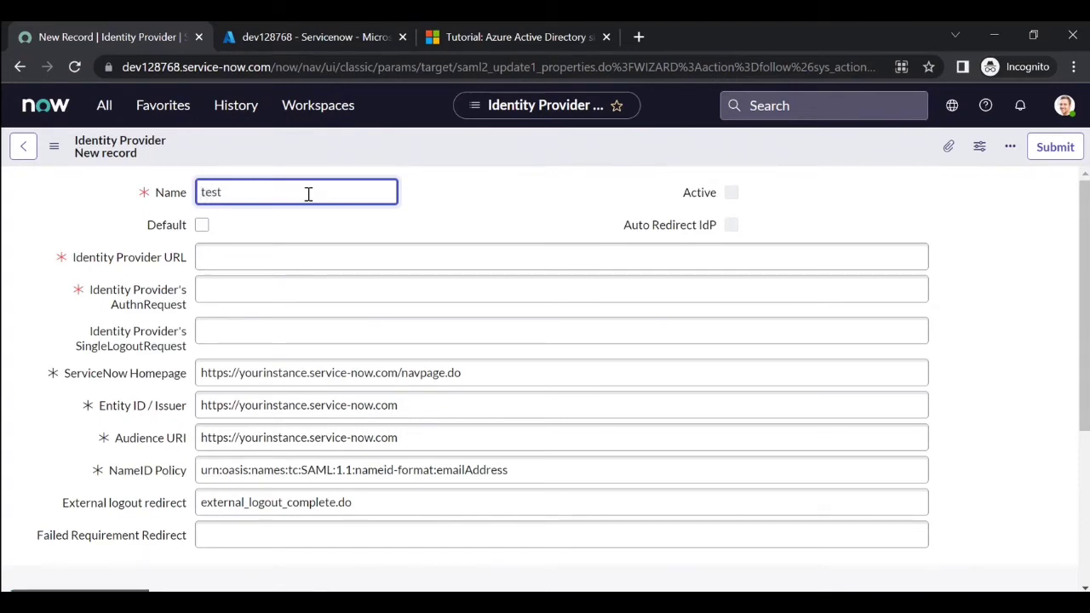
{"action": "left_click", "coordinate": [304, 256]}
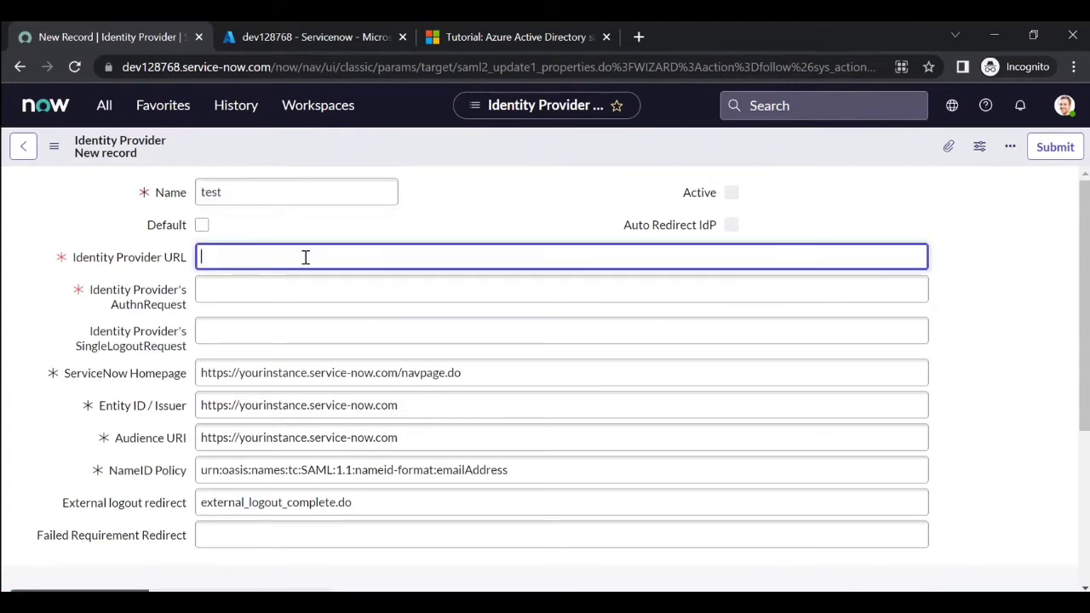
{"action": "type", "text": "test"}
{"action": "key", "text": "Tab"}
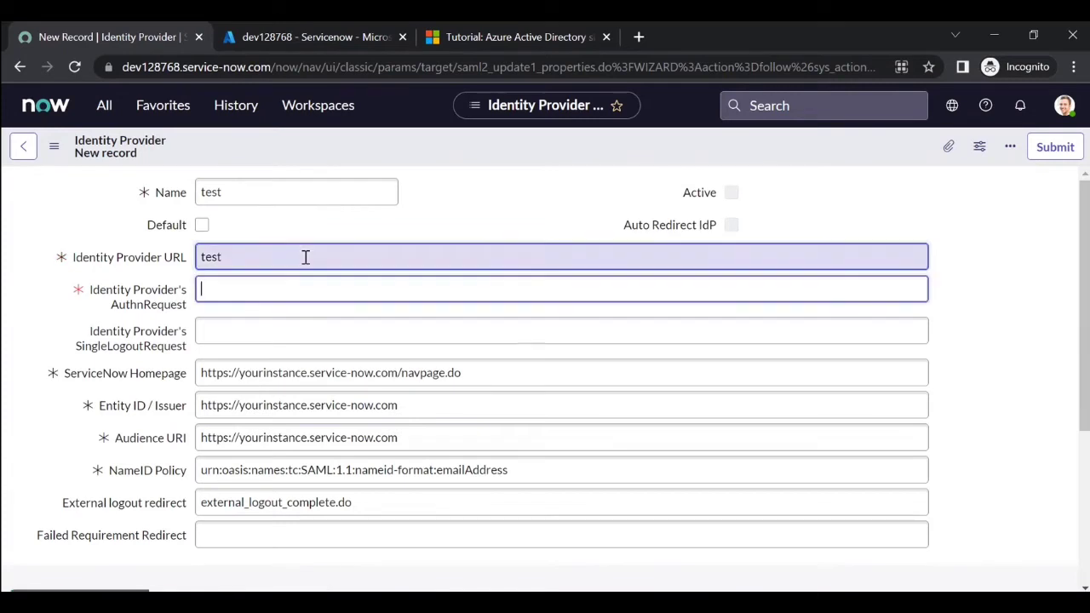
{"action": "type", "text": "test"}
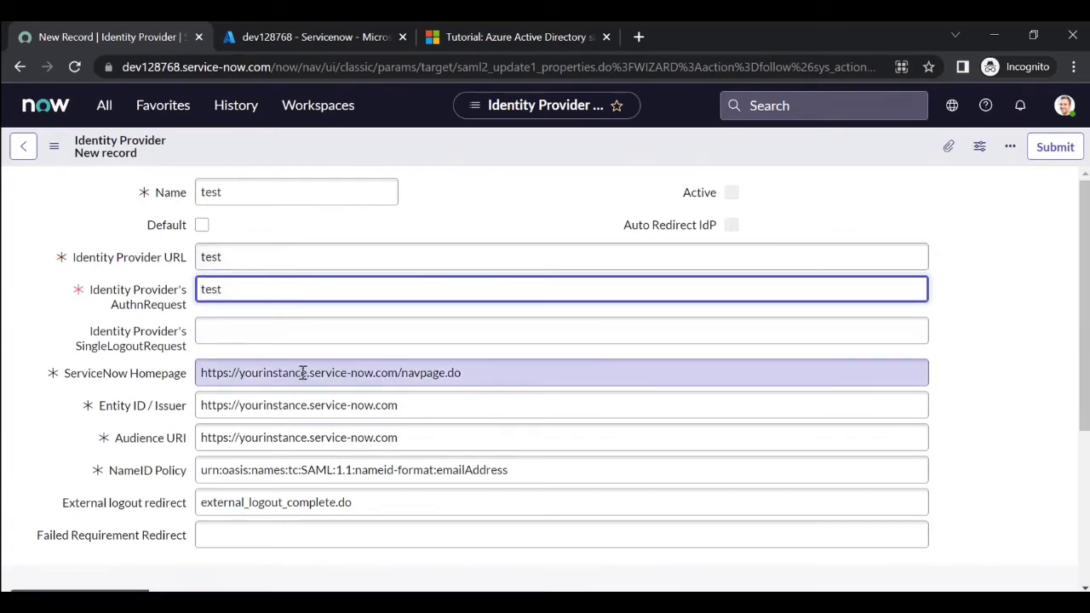
Step: Replace 'yourinstance' with dev128768 in the homepage URL, Entity ID and Audience URI
{"action": "left_click", "coordinate": [149, 68]}
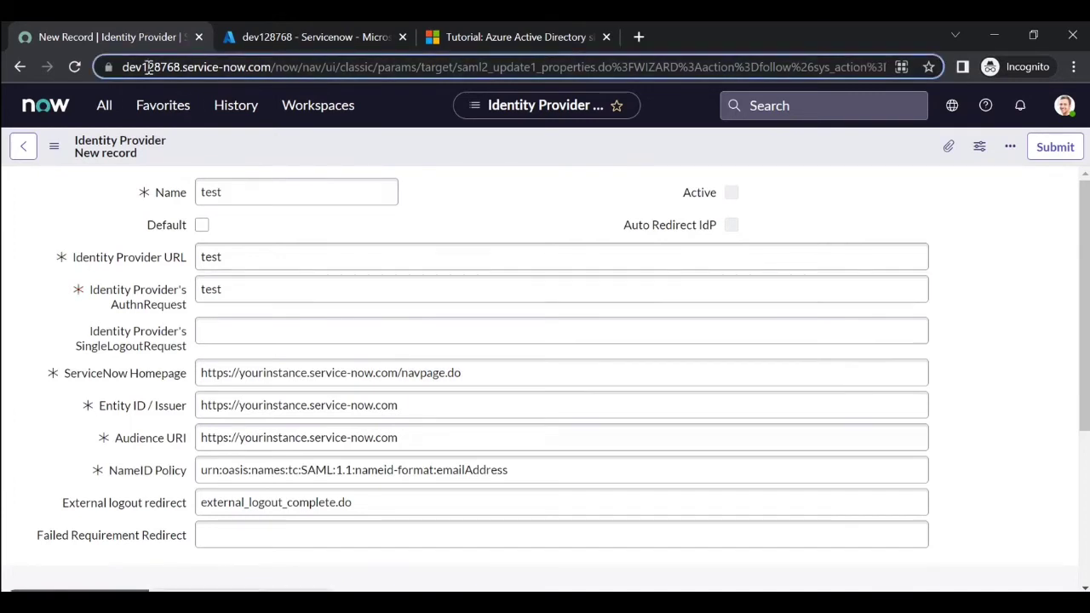
{"action": "double_click", "coordinate": [149, 67]}
{"action": "key", "text": "ctrl+c"}
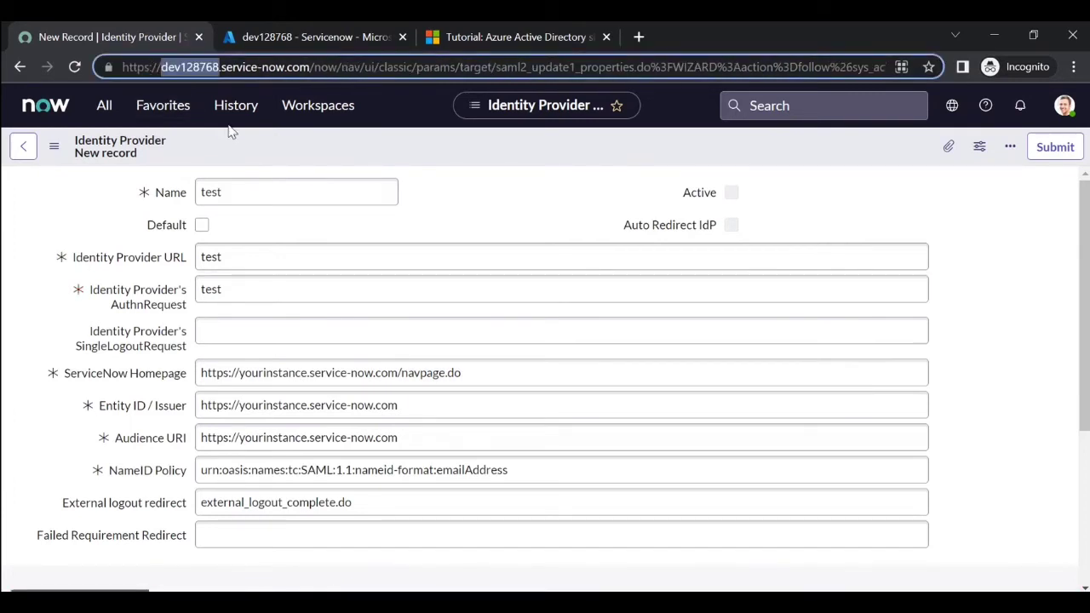
{"action": "double_click", "coordinate": [269, 372]}
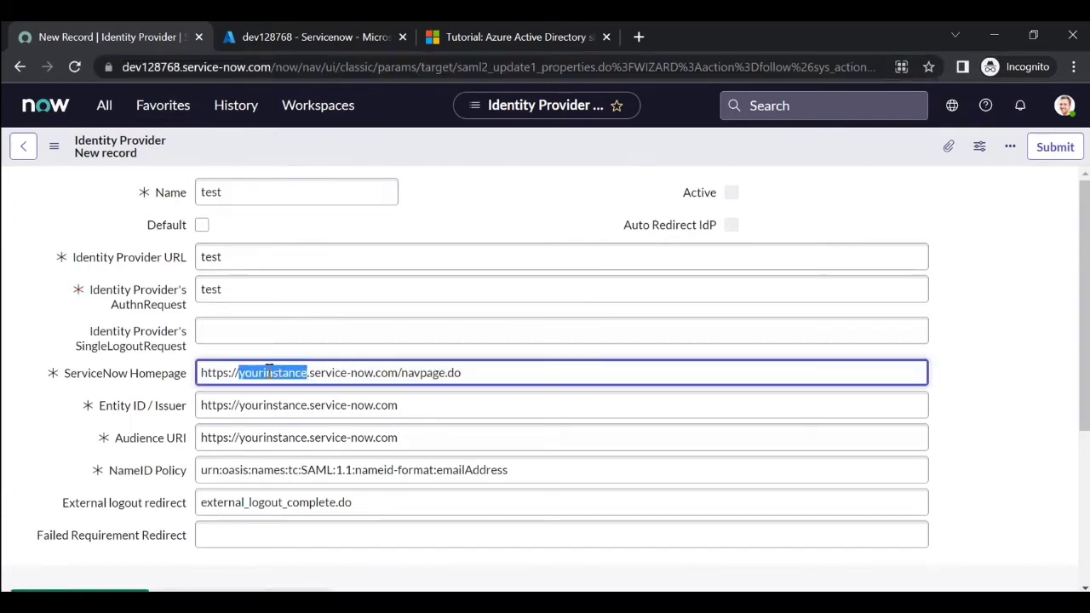
{"action": "key", "text": "ctrl+v"}
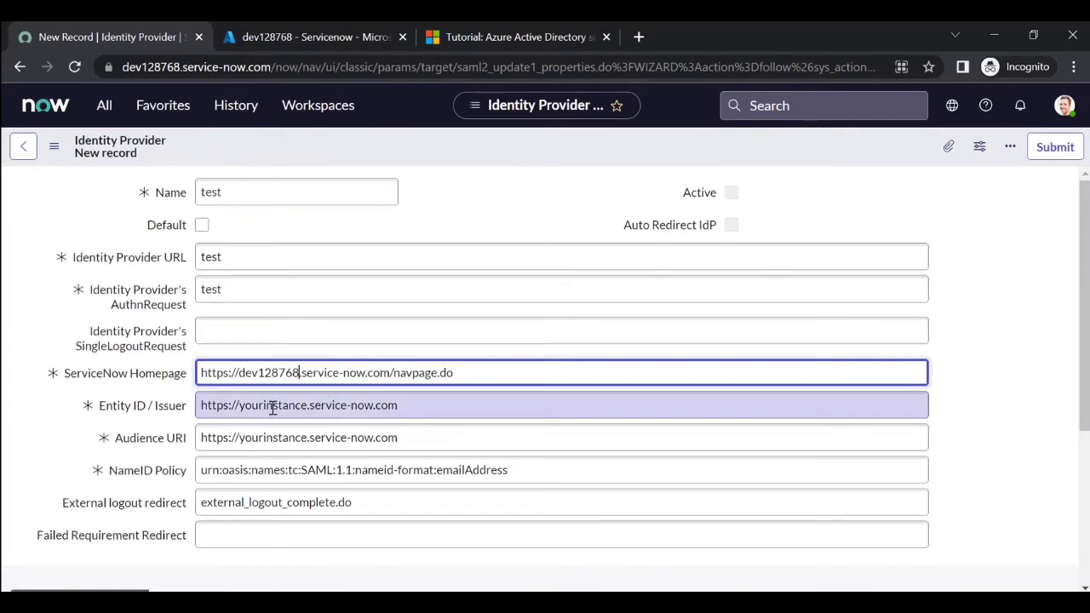
{"action": "double_click", "coordinate": [272, 407]}
{"action": "key", "text": "ctrl+v"}
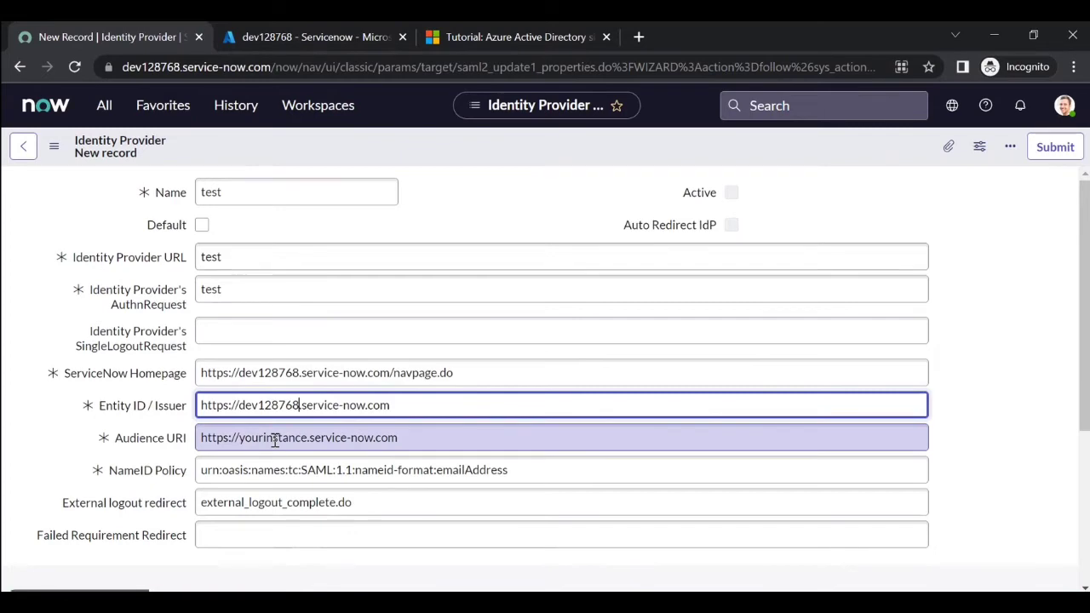
{"action": "left_click", "coordinate": [275, 441]}
{"action": "double_click", "coordinate": [275, 440]}
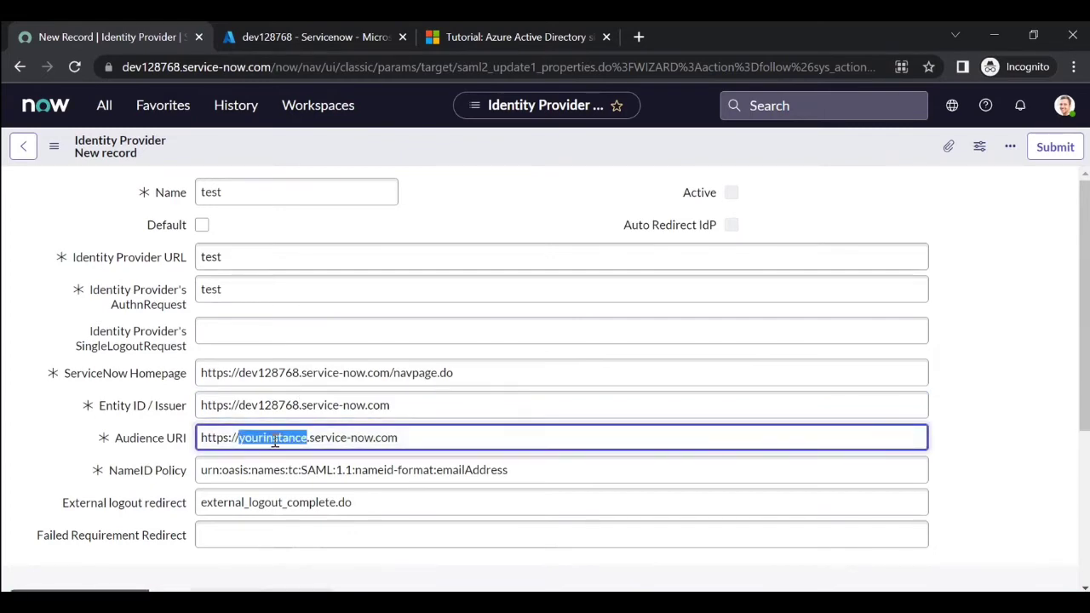
{"action": "key", "text": "ctrl+v"}
{"action": "scroll", "coordinate": [274, 440], "scroll_direction": "down", "scroll_amount": 2}
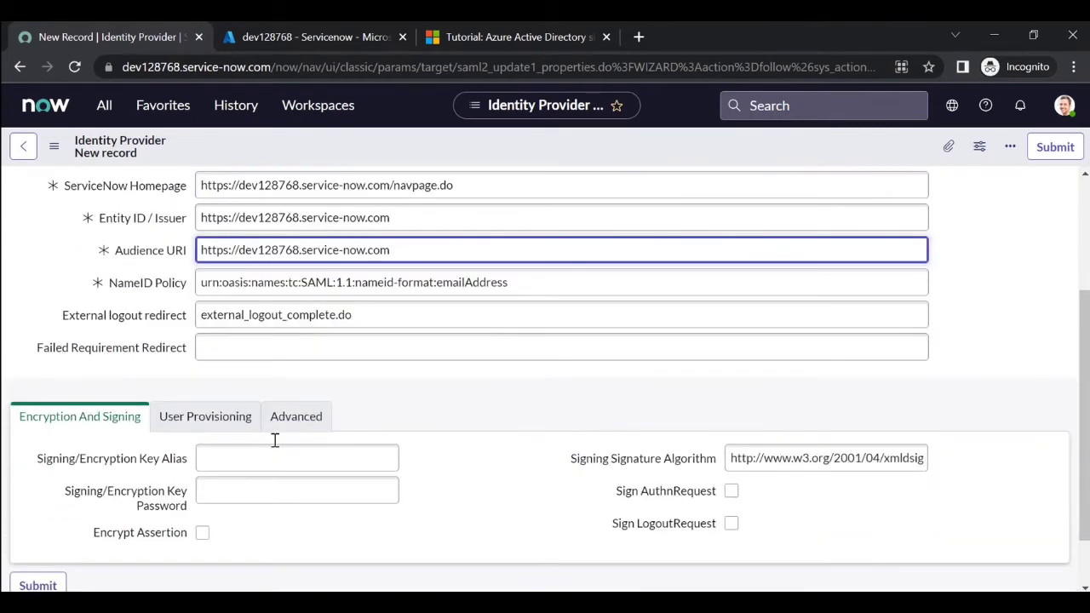
{"action": "scroll", "coordinate": [275, 445], "scroll_direction": "up", "scroll_amount": 2}
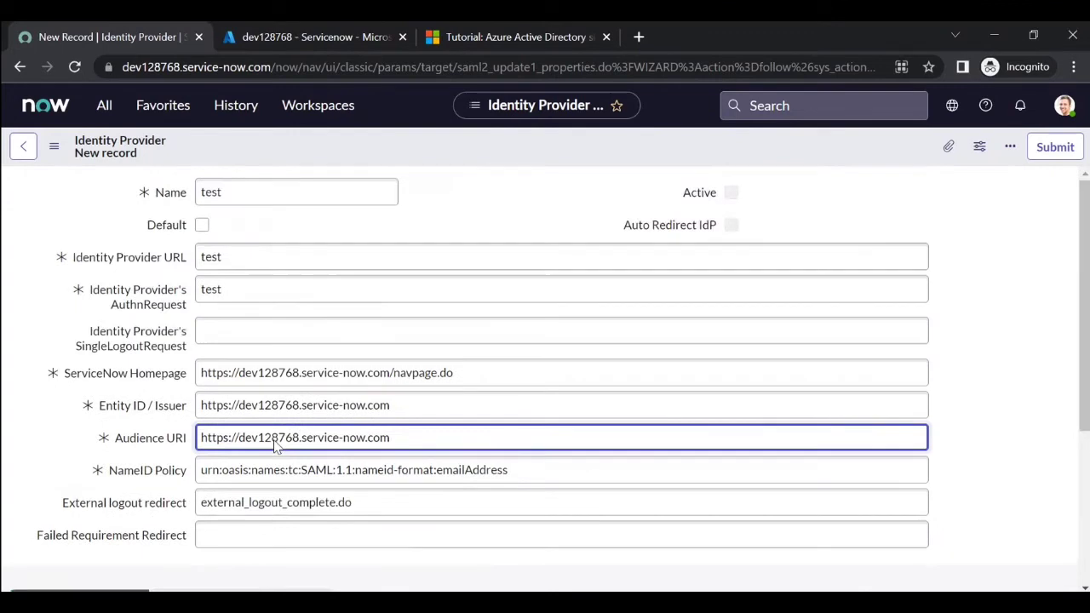
{"action": "right_click", "coordinate": [450, 142]}
Step: Save the 'test' provider, generate its service provider metadata, and select all the XML
{"action": "left_click", "coordinate": [475, 151]}
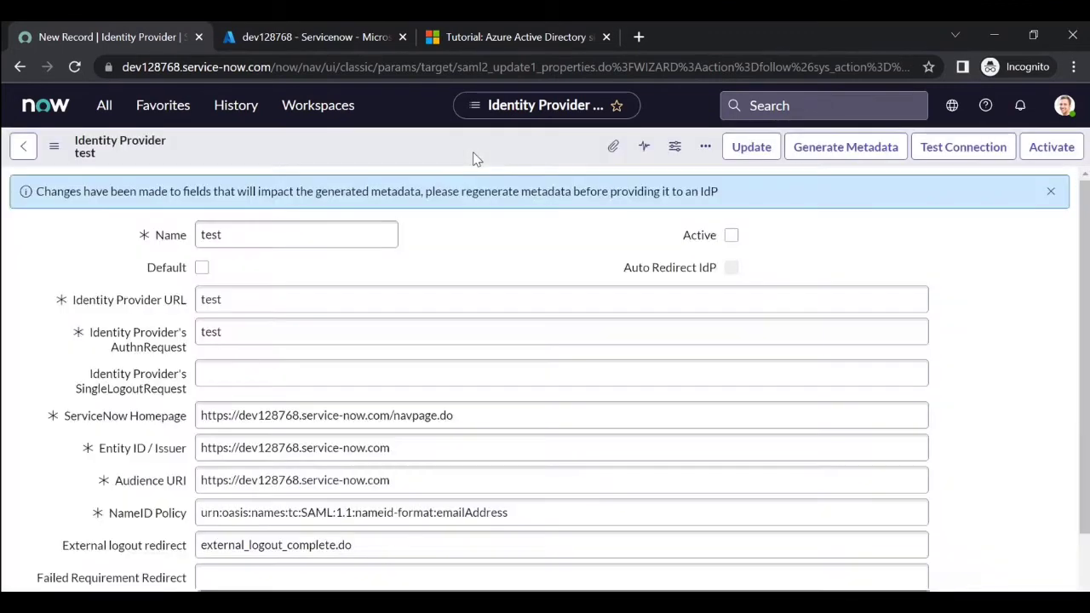
{"action": "scroll", "coordinate": [98, 363], "scroll_direction": "down", "scroll_amount": 4}
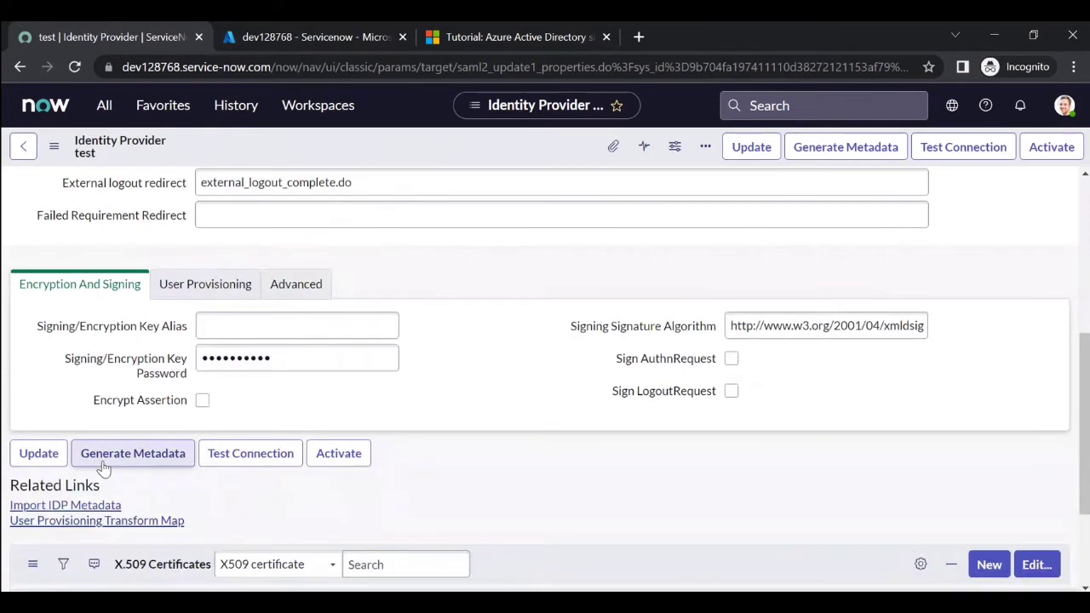
{"action": "left_click", "coordinate": [102, 466]}
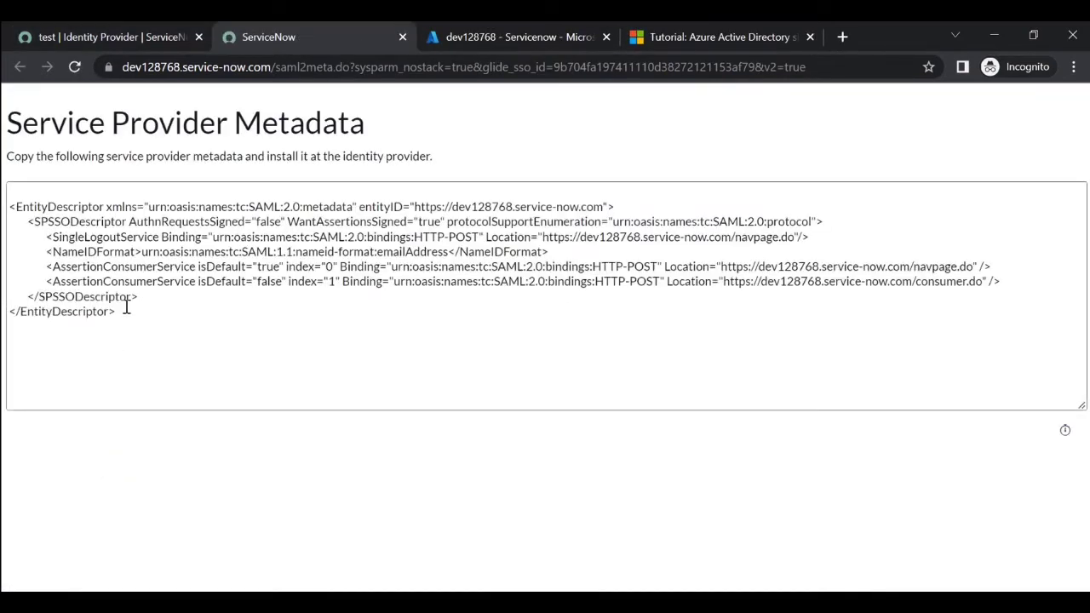
{"action": "left_click_drag", "start_coordinate": [124, 311], "coordinate": [14, 204]}
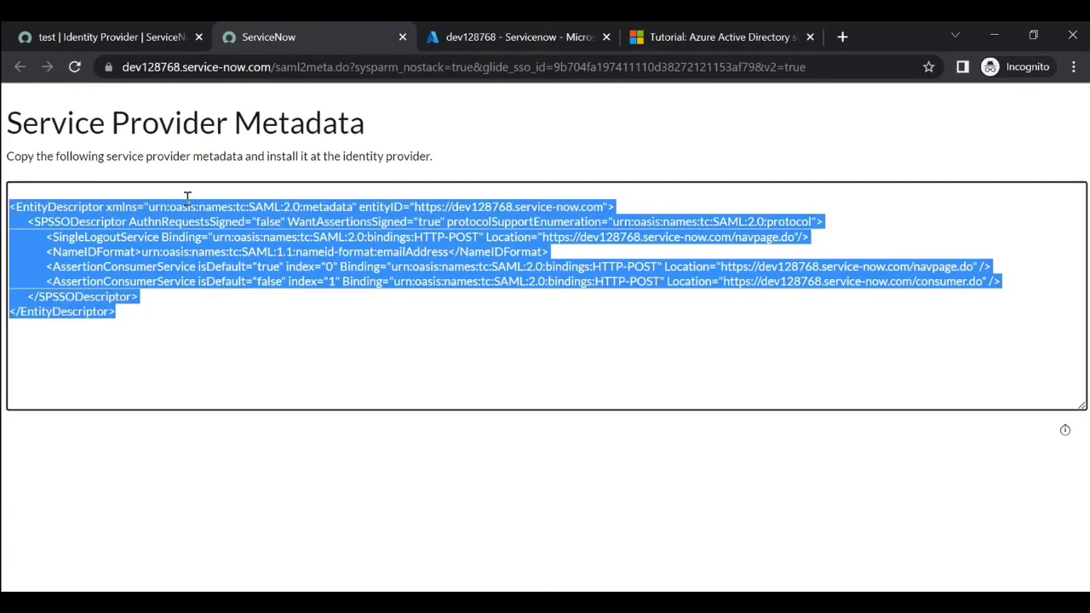
Step: Start Azure's metadata file upload, then paste the copied XML into sso.xml in Notepad
{"action": "left_click", "coordinate": [536, 47]}
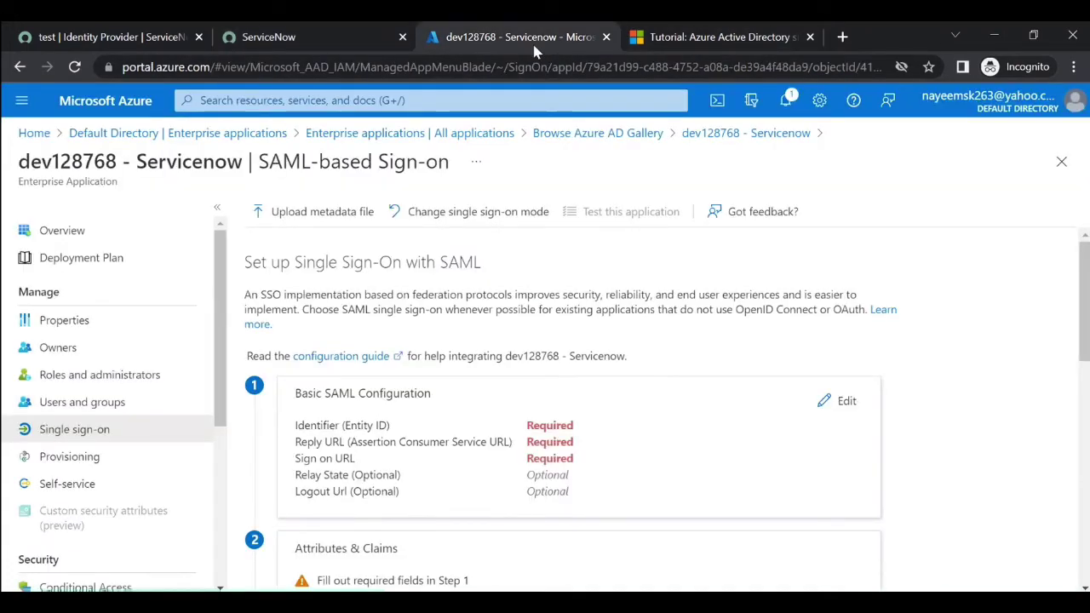
{"action": "left_click", "coordinate": [333, 216]}
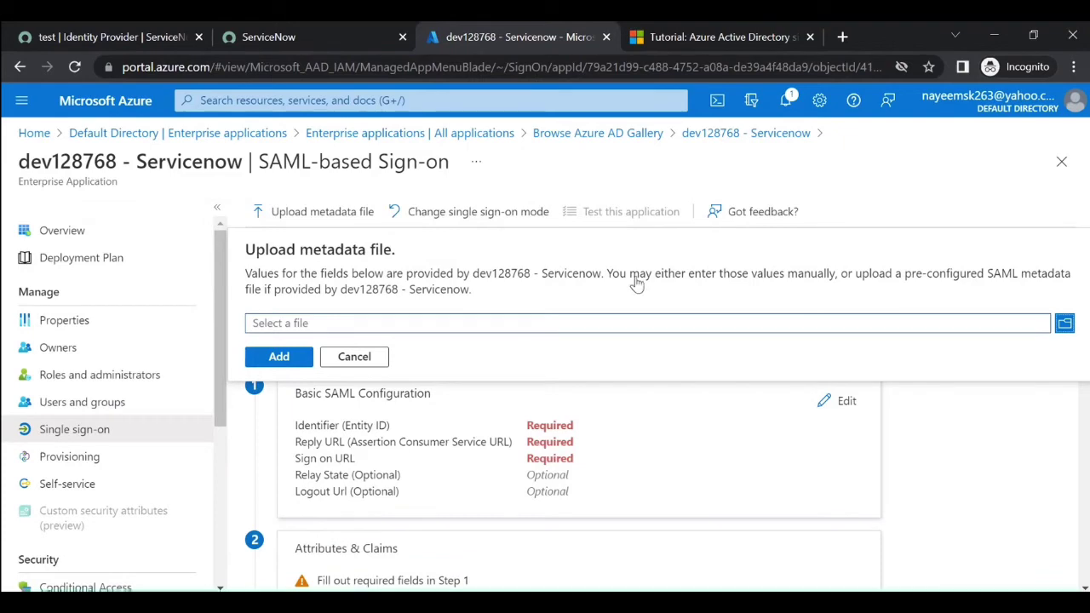
{"action": "left_click", "coordinate": [994, 36]}
{"action": "key", "text": "ctrl+v"}
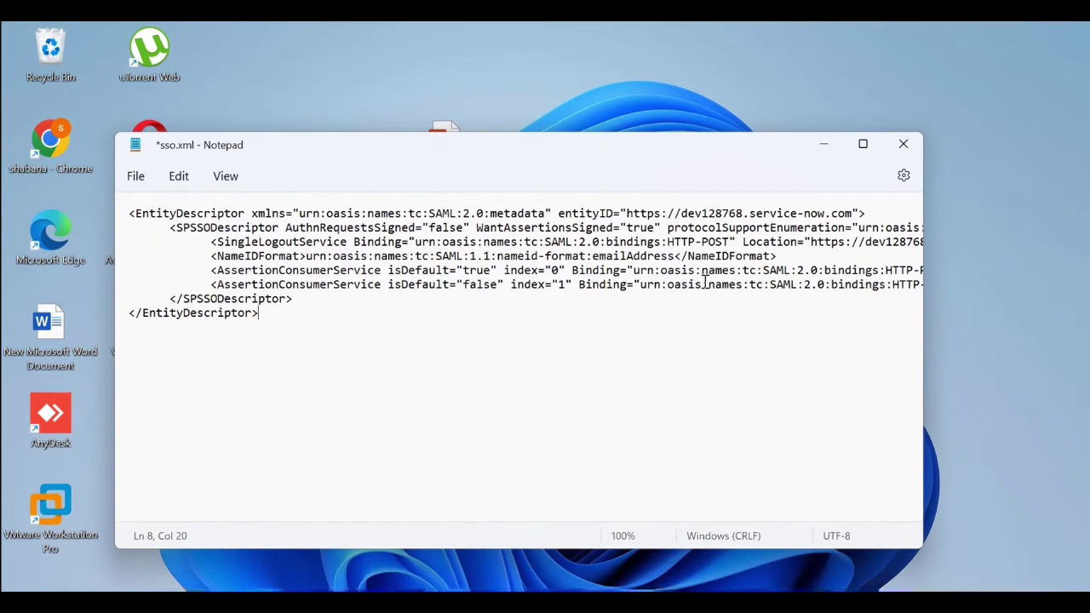
Step: Save the metadata as sso.xml on the desktop and close Notepad
{"action": "left_click", "coordinate": [136, 176]}
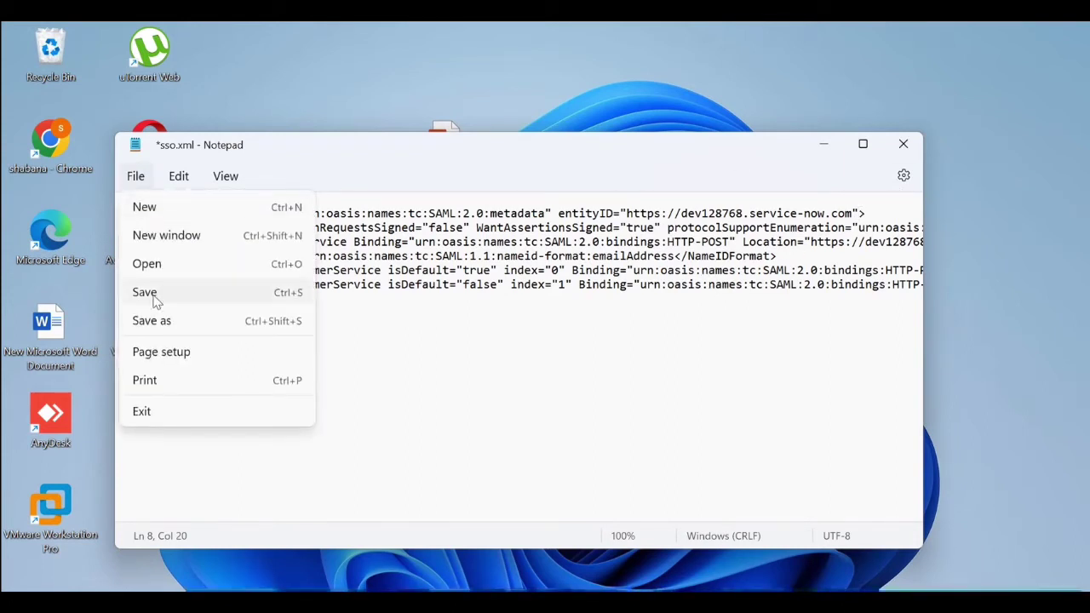
{"action": "left_click", "coordinate": [153, 293]}
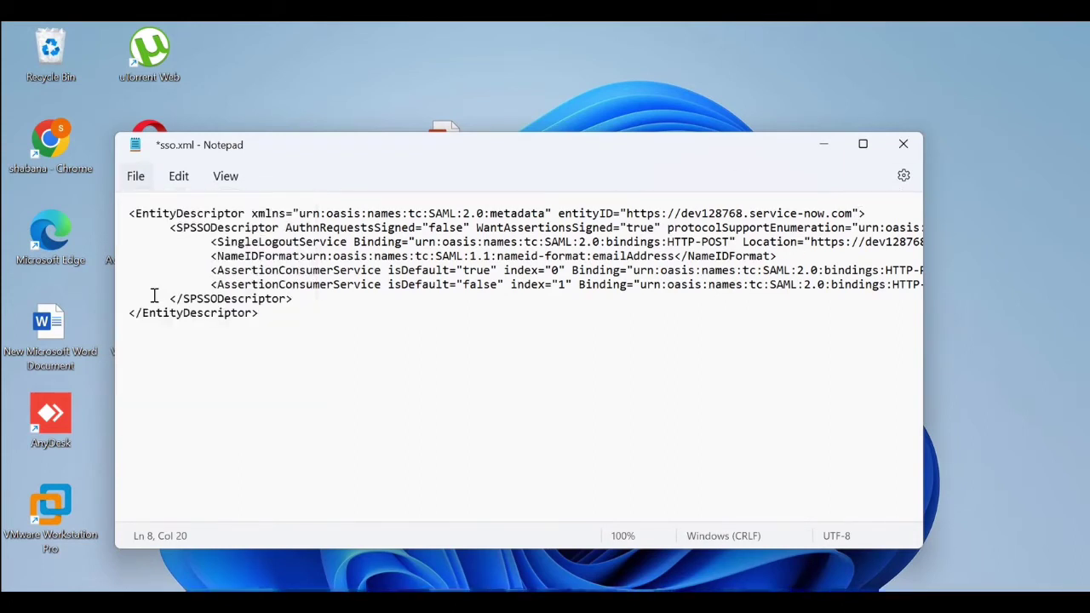
{"action": "left_click", "coordinate": [904, 143]}
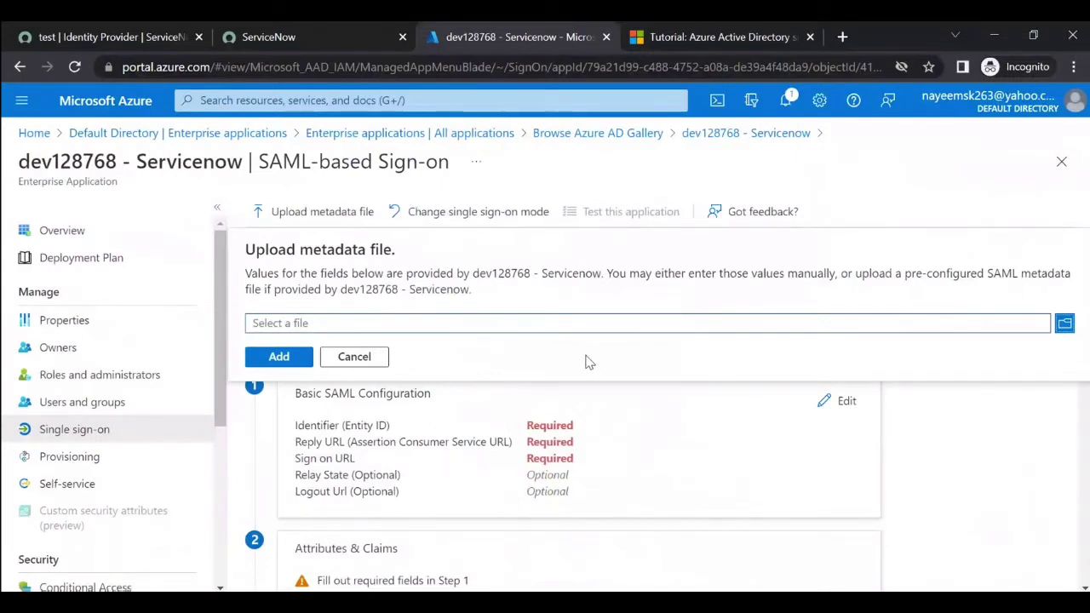
Step: Upload sso.xml.txt from the Desktop, with All Files shown, as the Azure metadata file
{"action": "left_click", "coordinate": [344, 323]}
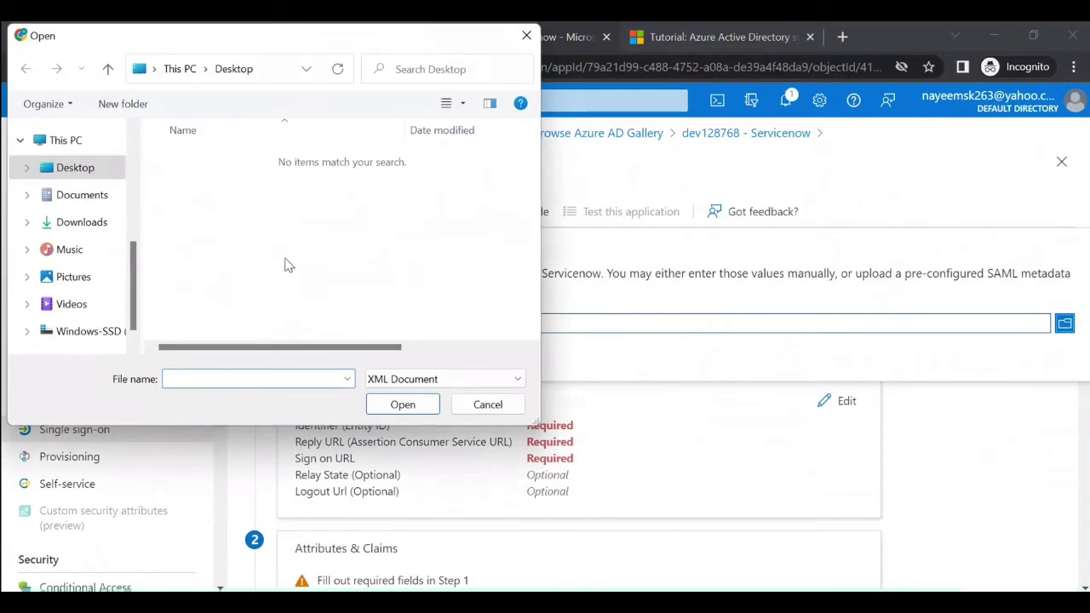
{"action": "left_click", "coordinate": [399, 380]}
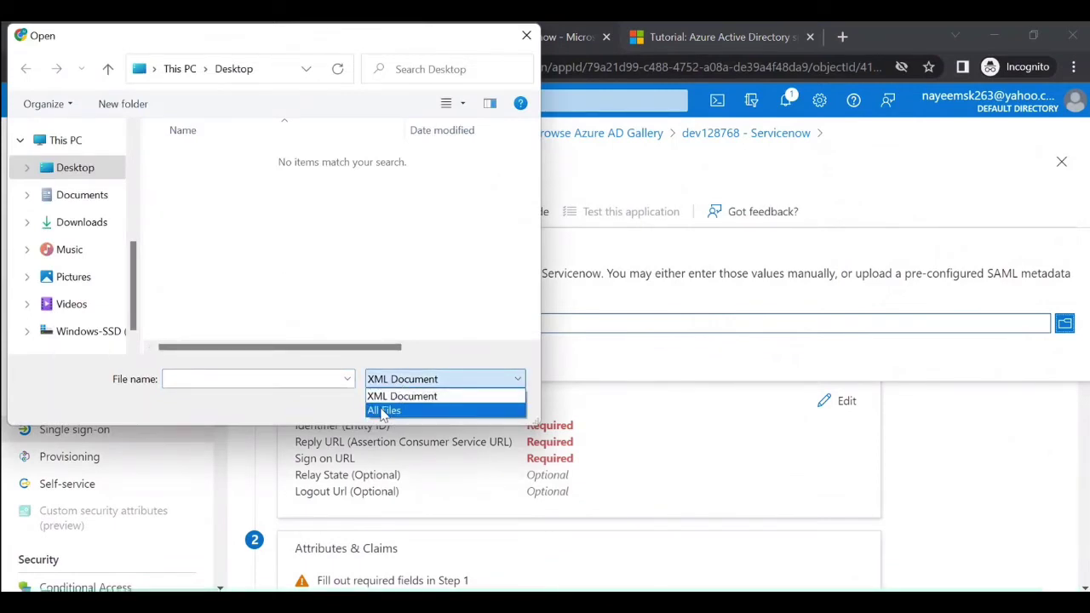
{"action": "left_click", "coordinate": [383, 411]}
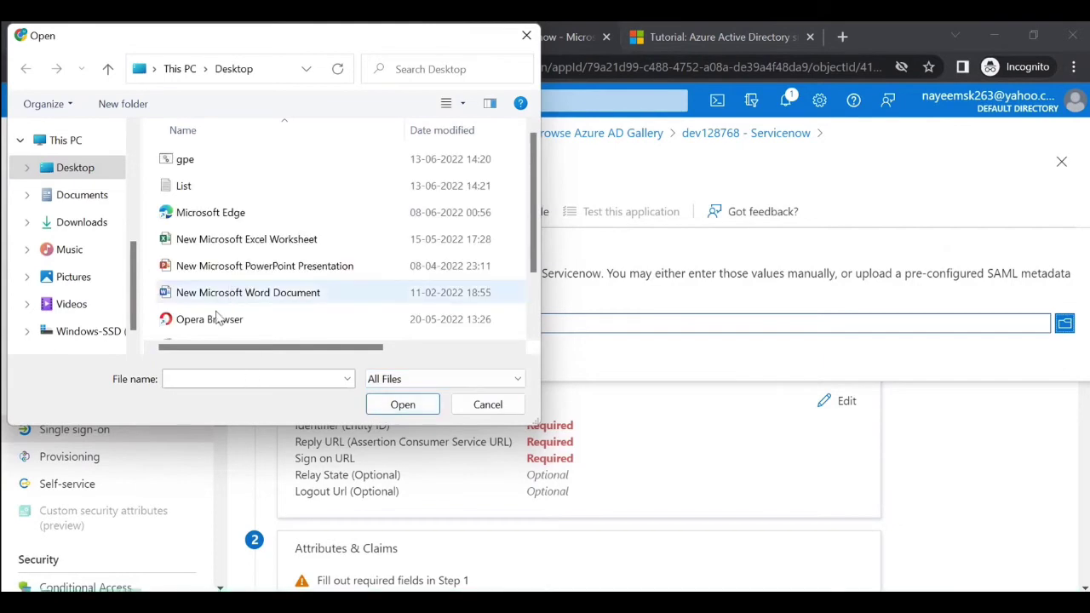
{"action": "left_click", "coordinate": [202, 382]}
{"action": "type", "text": "ss"}
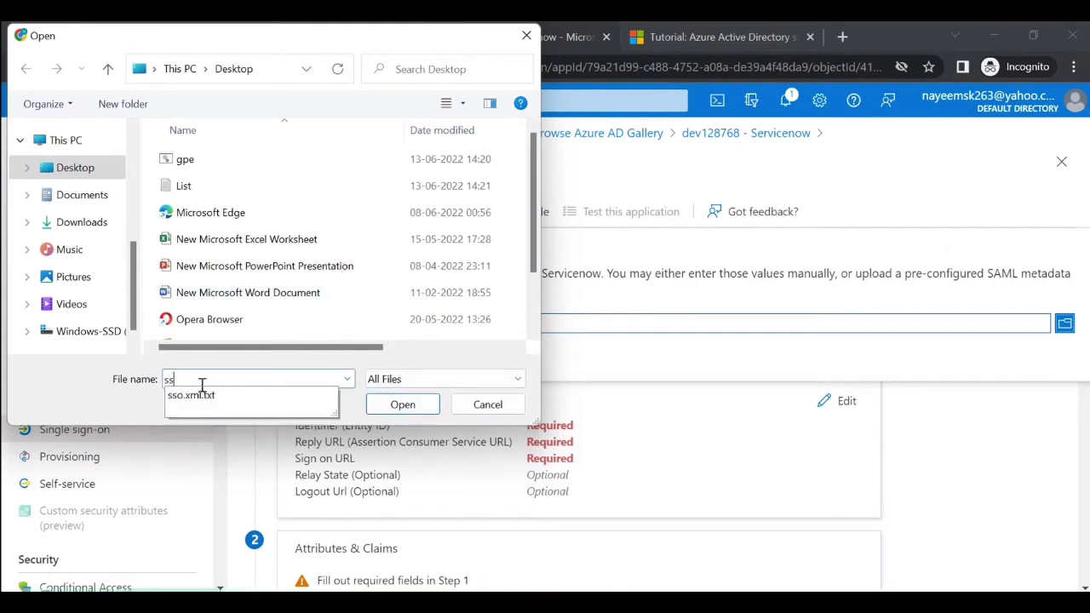
{"action": "left_click", "coordinate": [204, 395]}
{"action": "key", "text": "Return"}
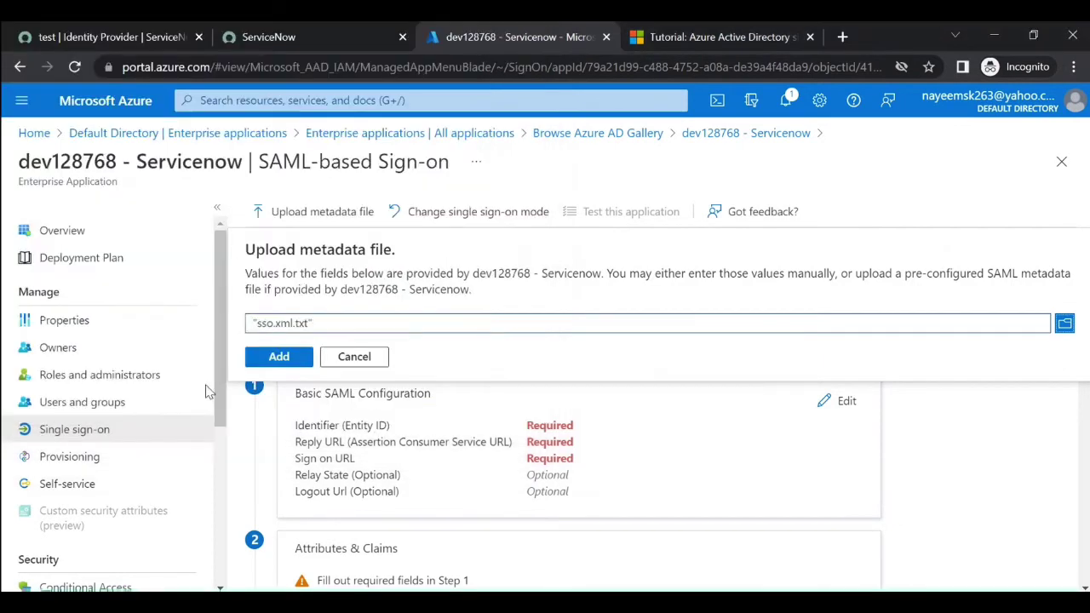
{"action": "left_click", "coordinate": [276, 358]}
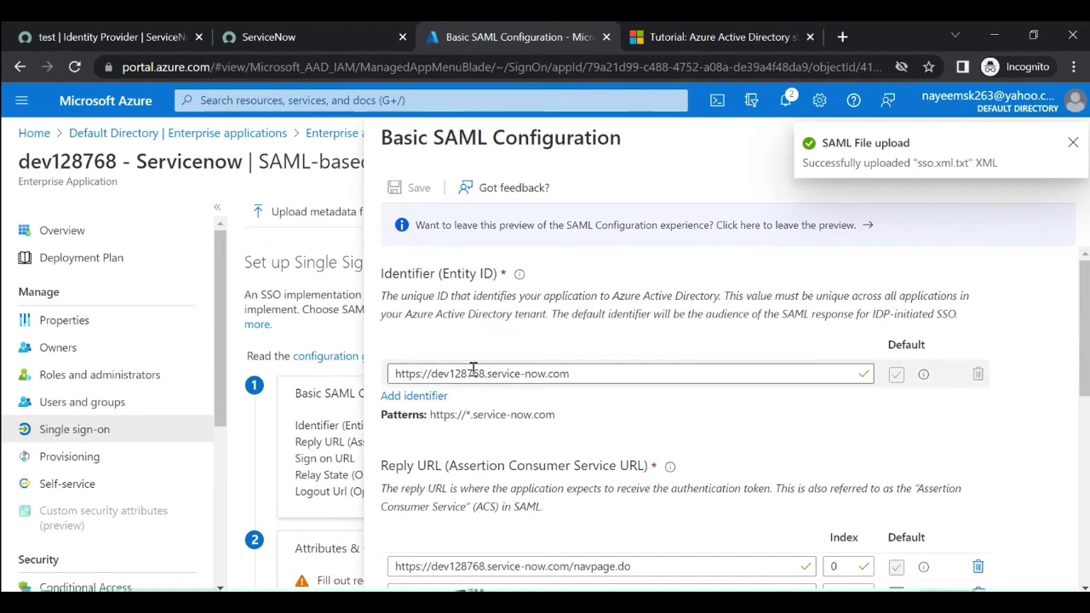
{"action": "scroll", "coordinate": [586, 423], "scroll_direction": "down", "scroll_amount": 3}
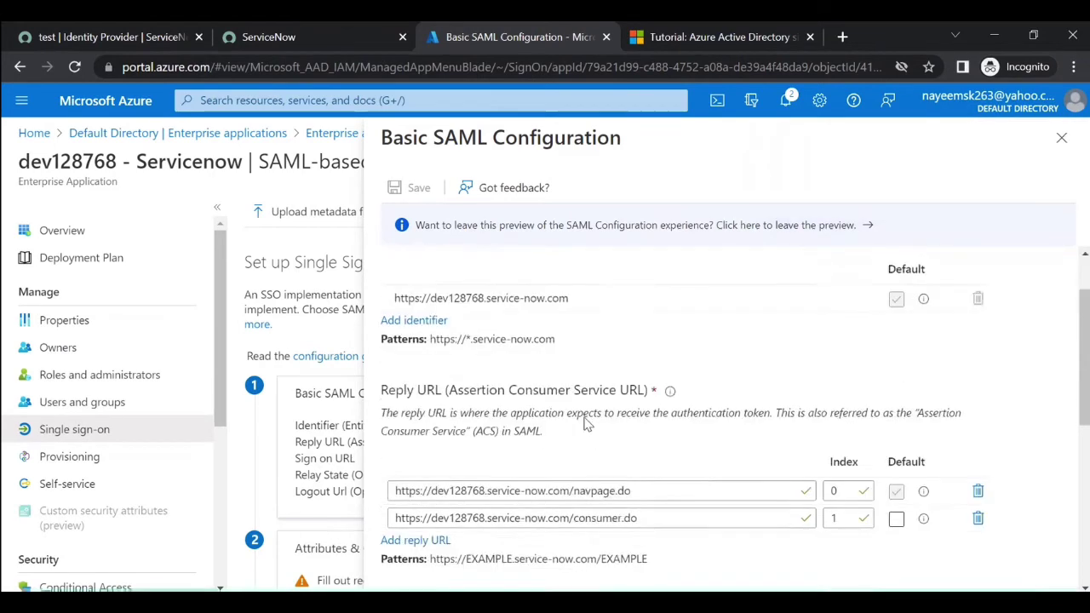
{"action": "scroll", "coordinate": [585, 423], "scroll_direction": "down", "scroll_amount": 2}
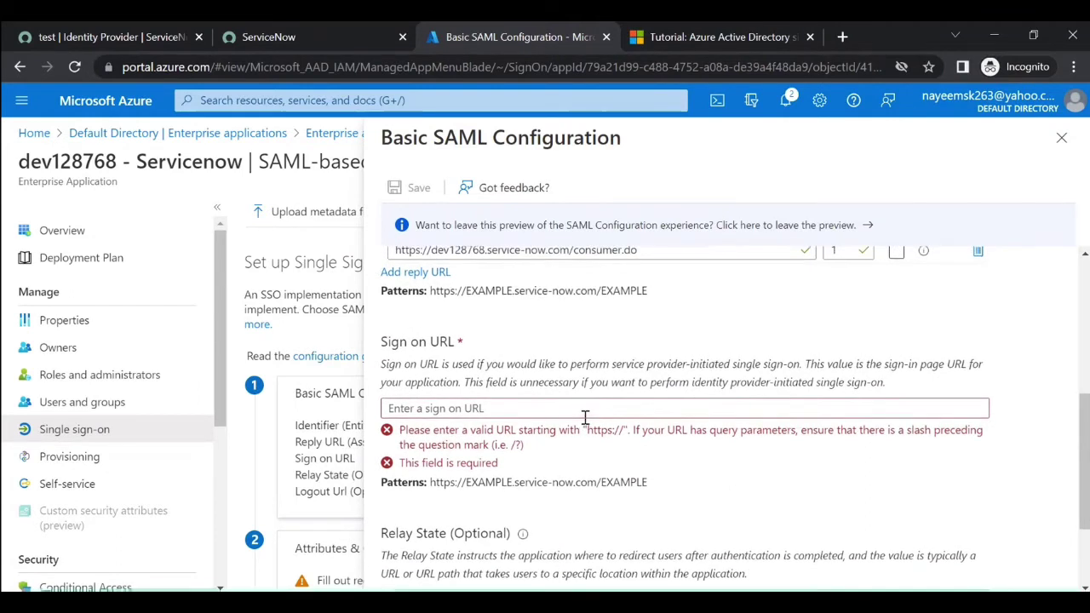
{"action": "scroll", "coordinate": [584, 416], "scroll_direction": "up", "scroll_amount": 1}
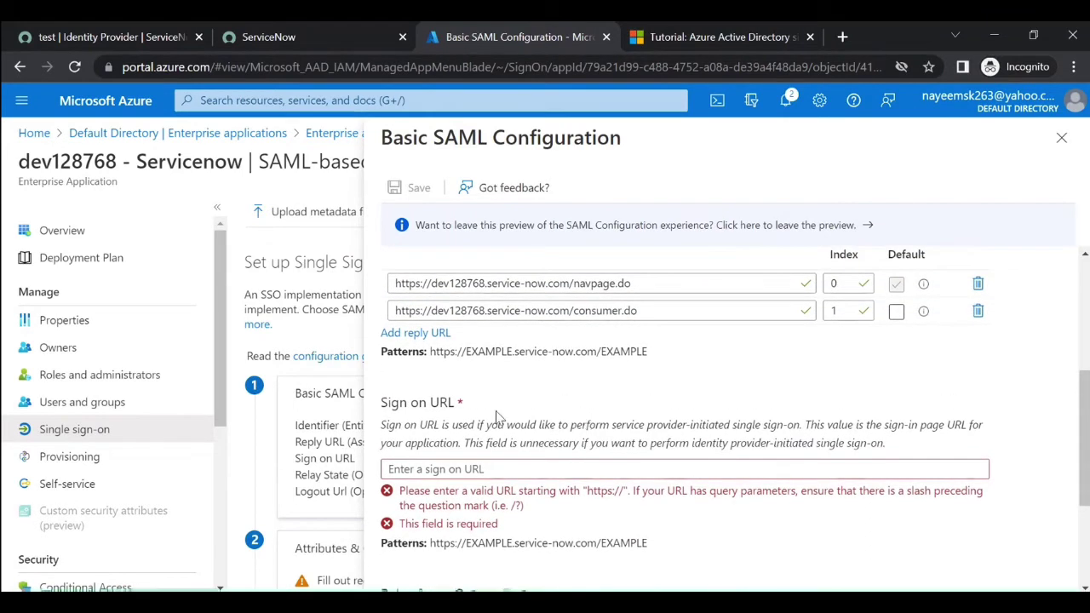
{"action": "scroll", "coordinate": [505, 472], "scroll_direction": "down", "scroll_amount": 3}
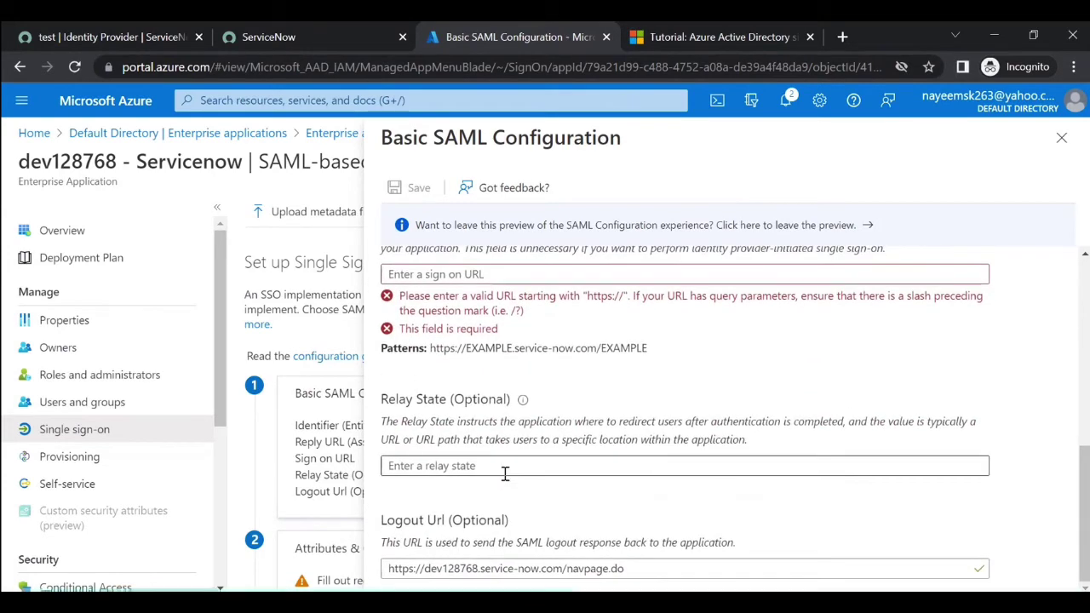
{"action": "scroll", "coordinate": [505, 474], "scroll_direction": "up", "scroll_amount": 5}
{"action": "scroll", "coordinate": [505, 474], "scroll_direction": "up", "scroll_amount": 1}
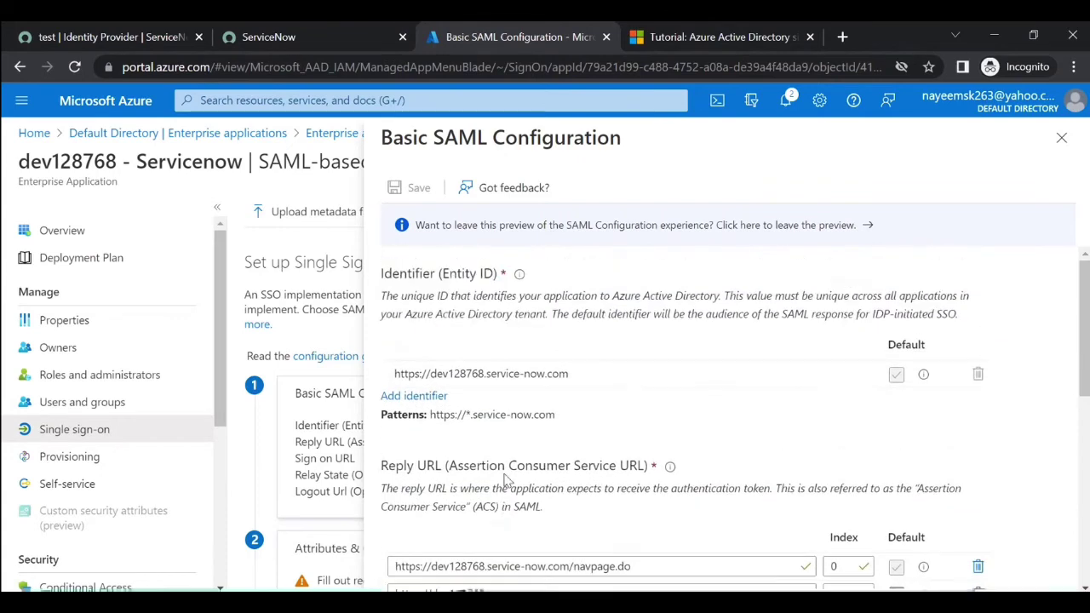
{"action": "scroll", "coordinate": [511, 473], "scroll_direction": "down", "scroll_amount": 2}
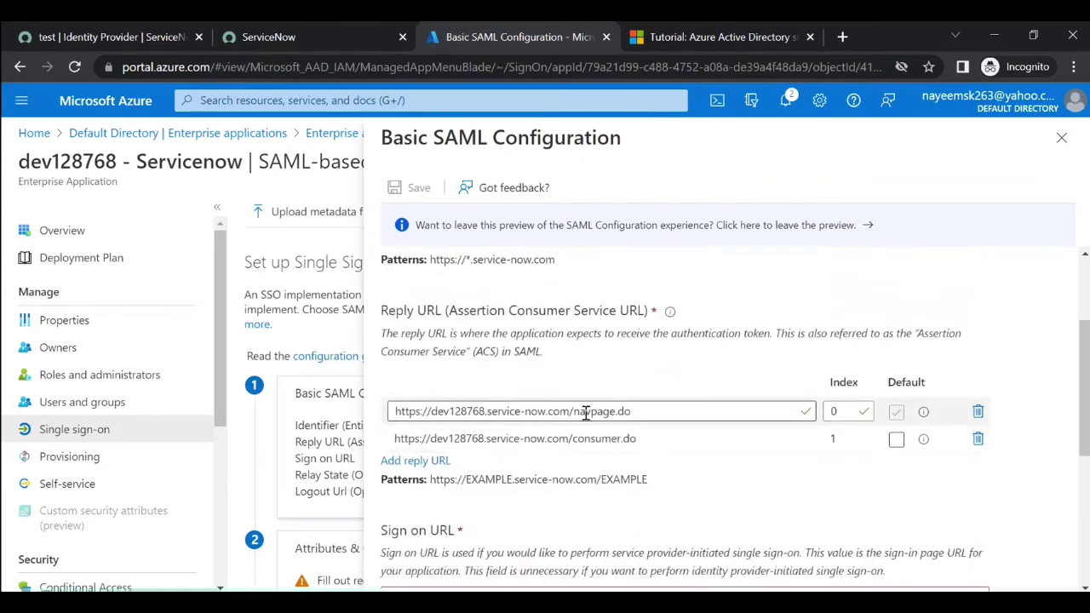
{"action": "left_click_drag", "start_coordinate": [574, 411], "coordinate": [392, 402]}
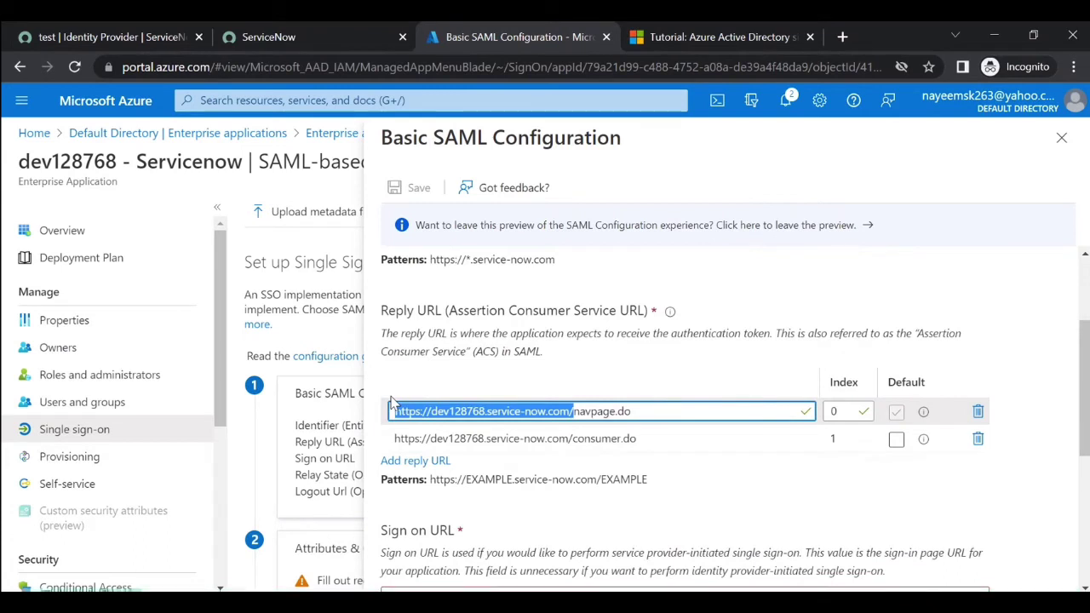
{"action": "scroll", "coordinate": [391, 408], "scroll_direction": "down", "scroll_amount": 2}
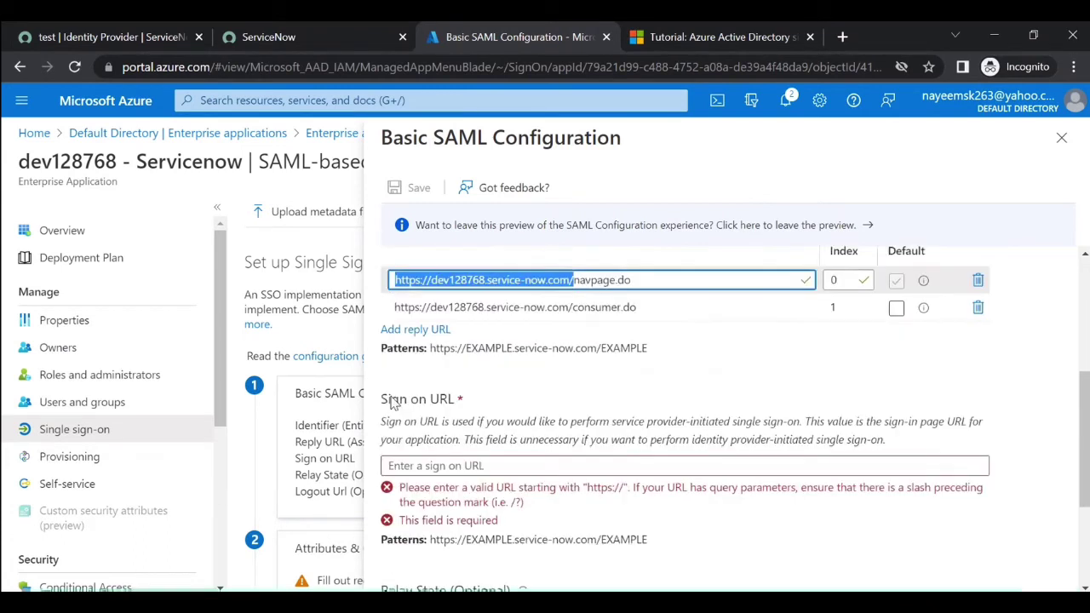
{"action": "triple_click", "coordinate": [652, 284]}
{"action": "key", "text": "ctrl+c"}
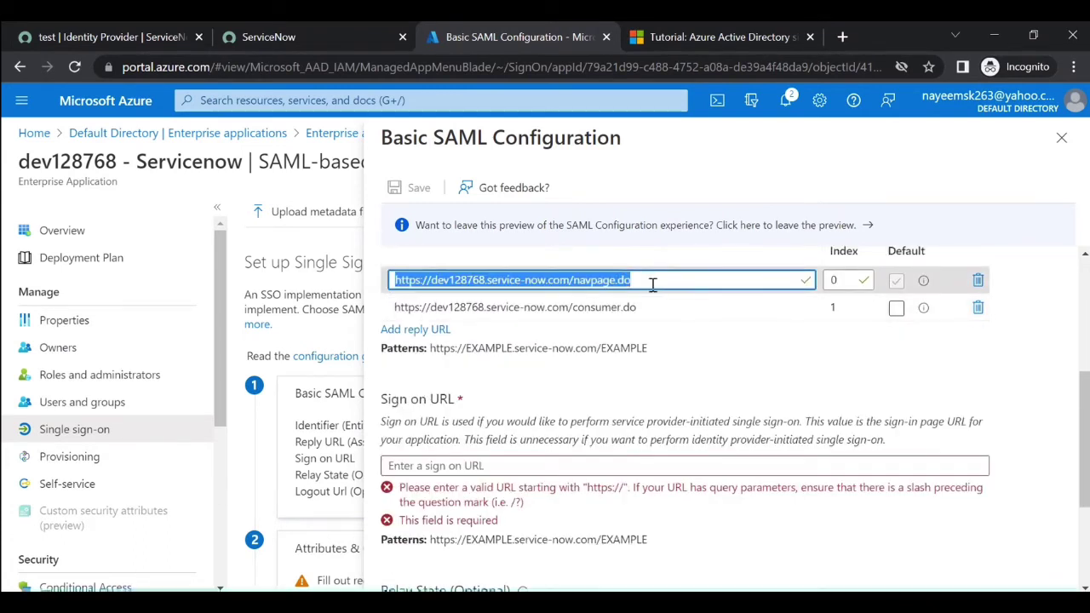
{"action": "left_click", "coordinate": [485, 467]}
{"action": "key", "text": "ctrl+v"}
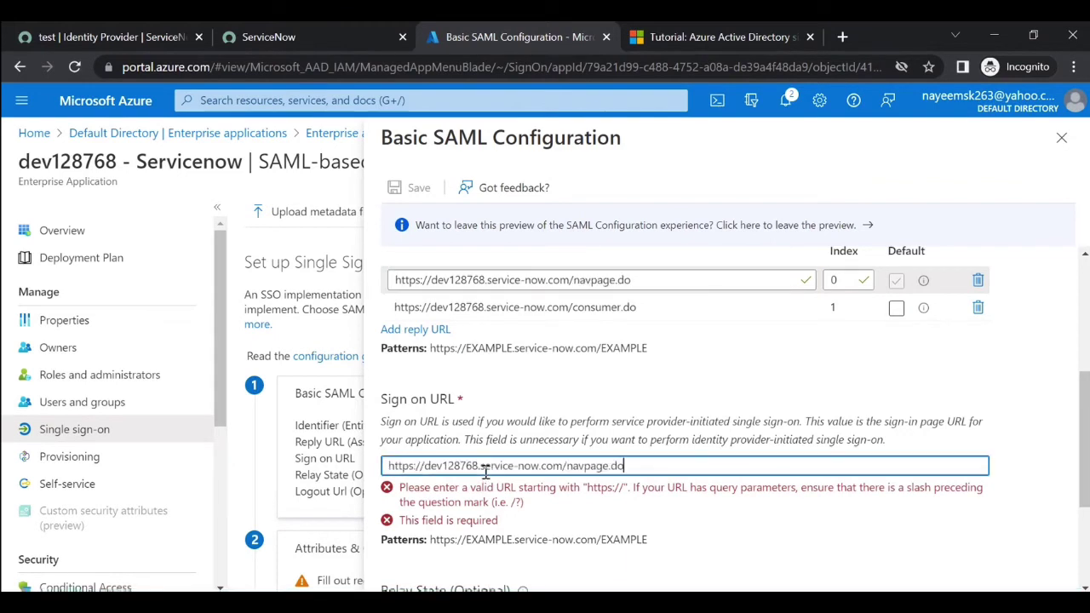
Step: Save the Basic SAML Configuration, dismiss the success notice, and close the panel
{"action": "scroll", "coordinate": [485, 471], "scroll_direction": "down", "scroll_amount": 1}
{"action": "scroll", "coordinate": [485, 472], "scroll_direction": "down", "scroll_amount": 2}
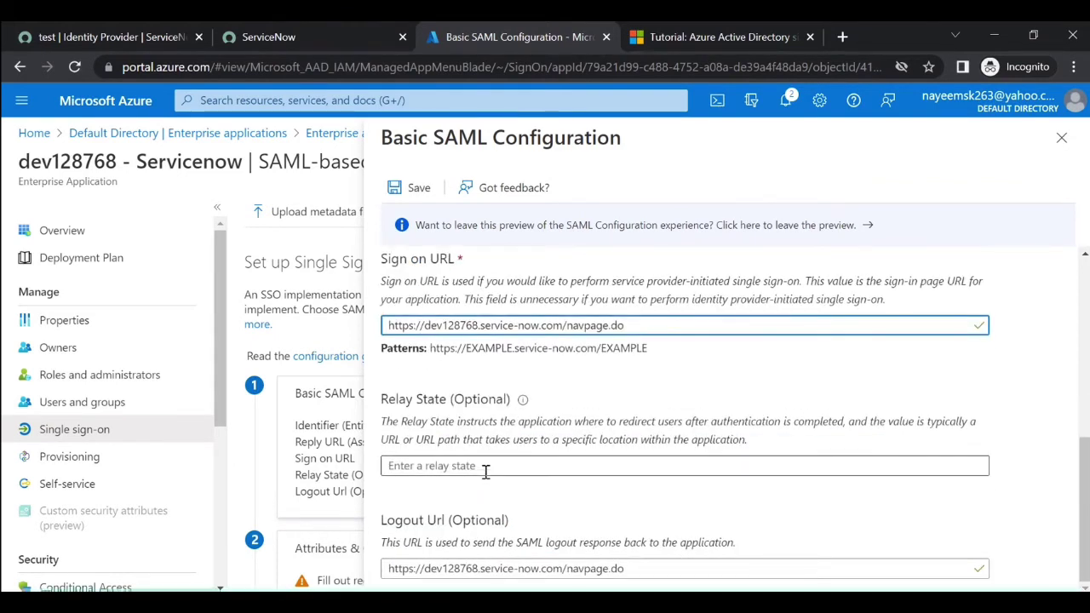
{"action": "left_click", "coordinate": [405, 189]}
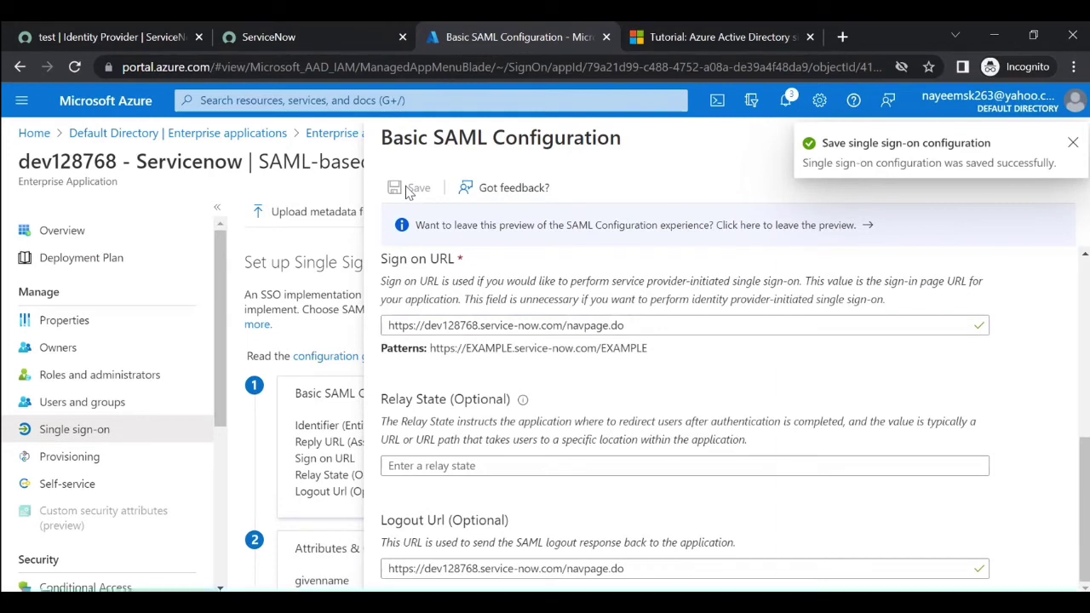
{"action": "left_click", "coordinate": [1072, 143]}
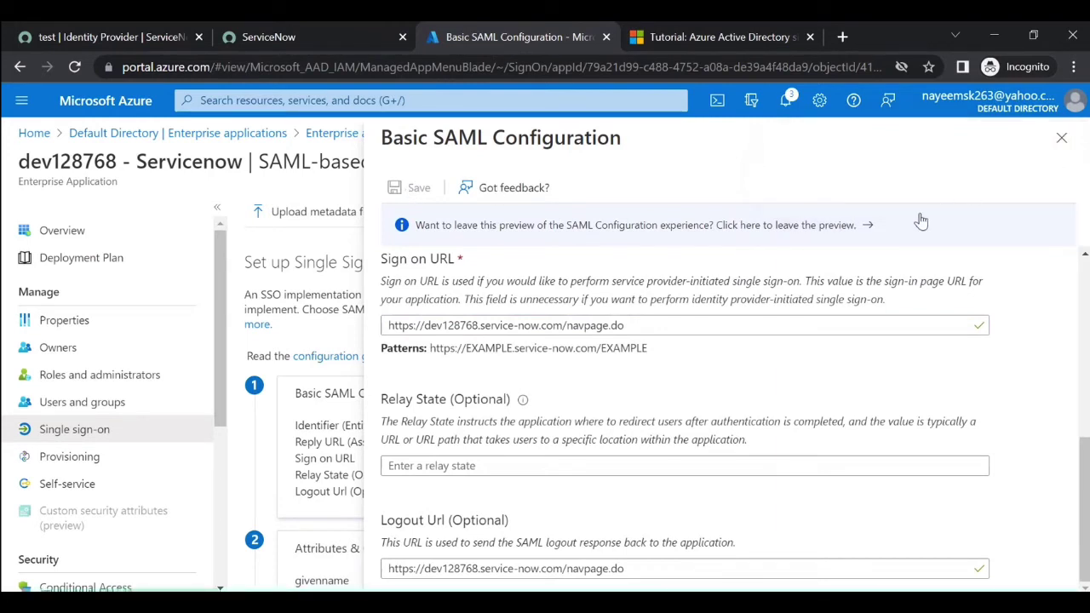
{"action": "left_click", "coordinate": [1062, 139]}
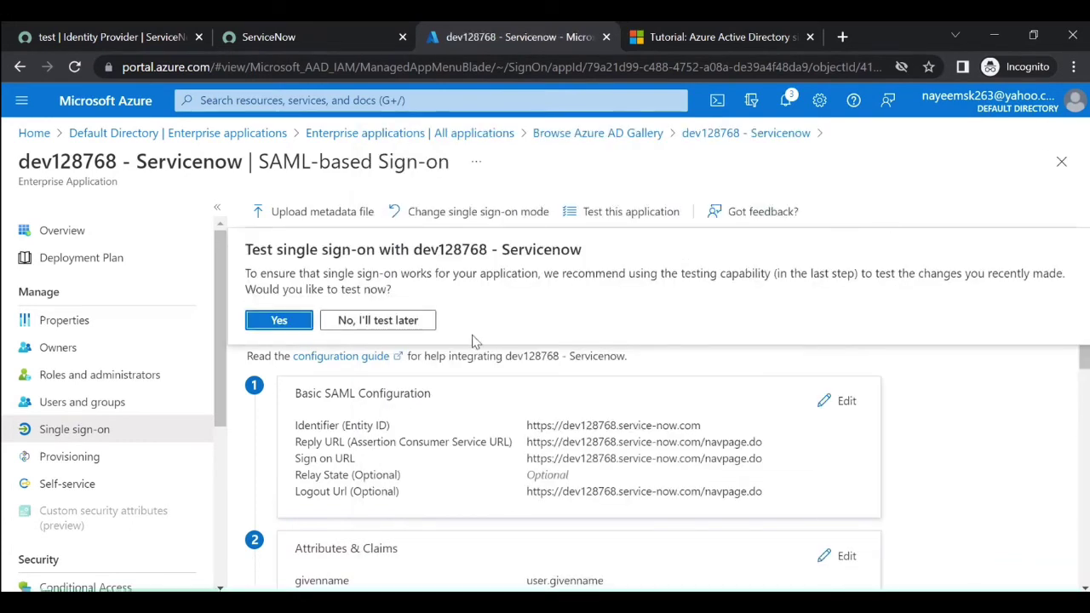
Step: Defer the sign-on test, copy the App Federation Metadata Url, and return to ServiceNow
{"action": "left_click", "coordinate": [380, 325]}
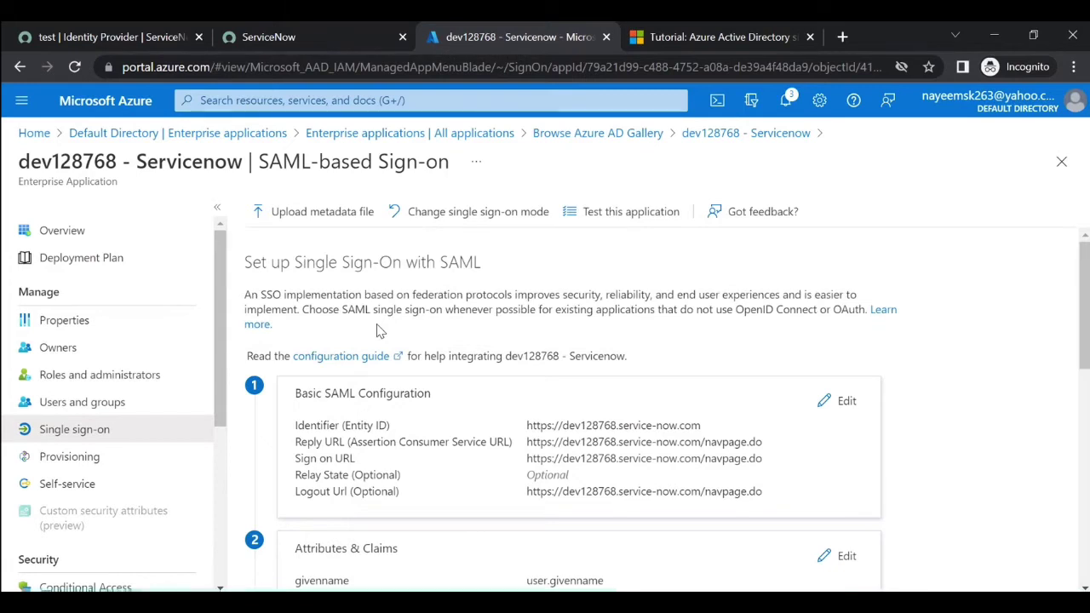
{"action": "scroll", "coordinate": [380, 331], "scroll_direction": "down", "scroll_amount": 2}
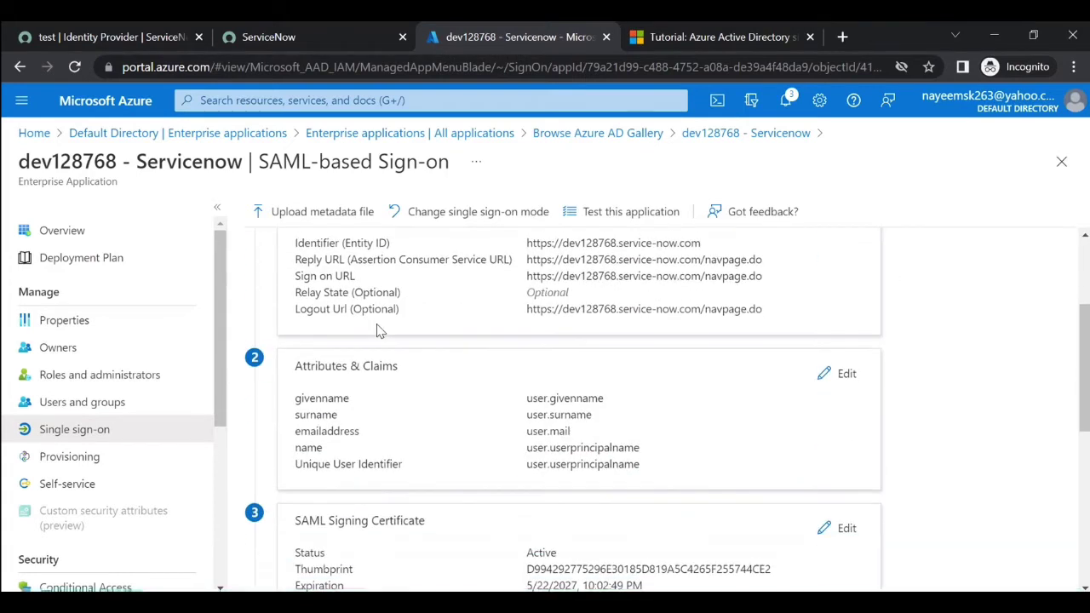
{"action": "scroll", "coordinate": [380, 330], "scroll_direction": "down", "scroll_amount": 2}
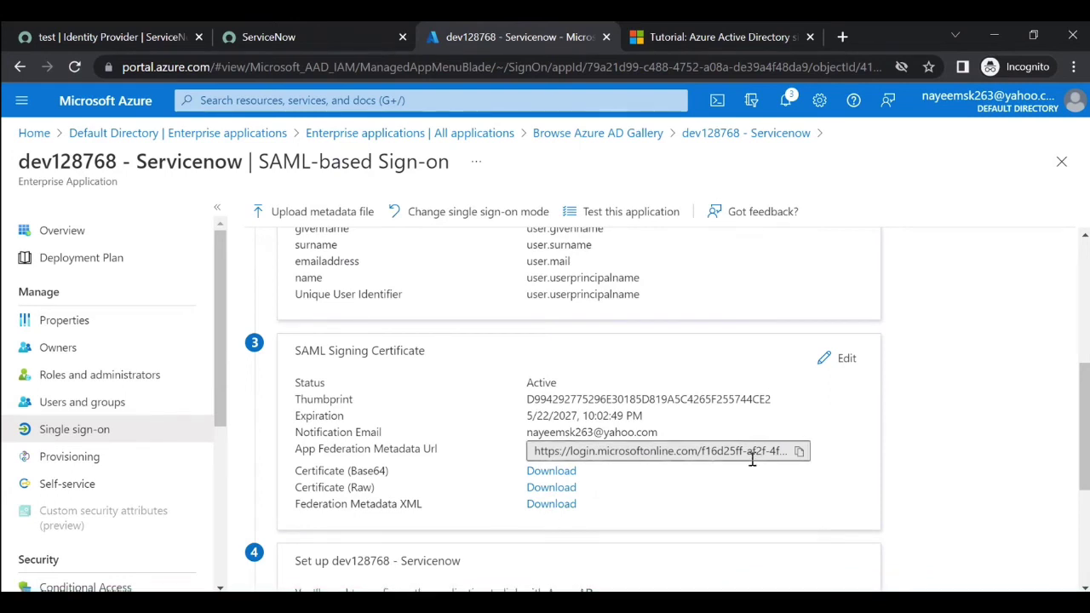
{"action": "left_click", "coordinate": [800, 452]}
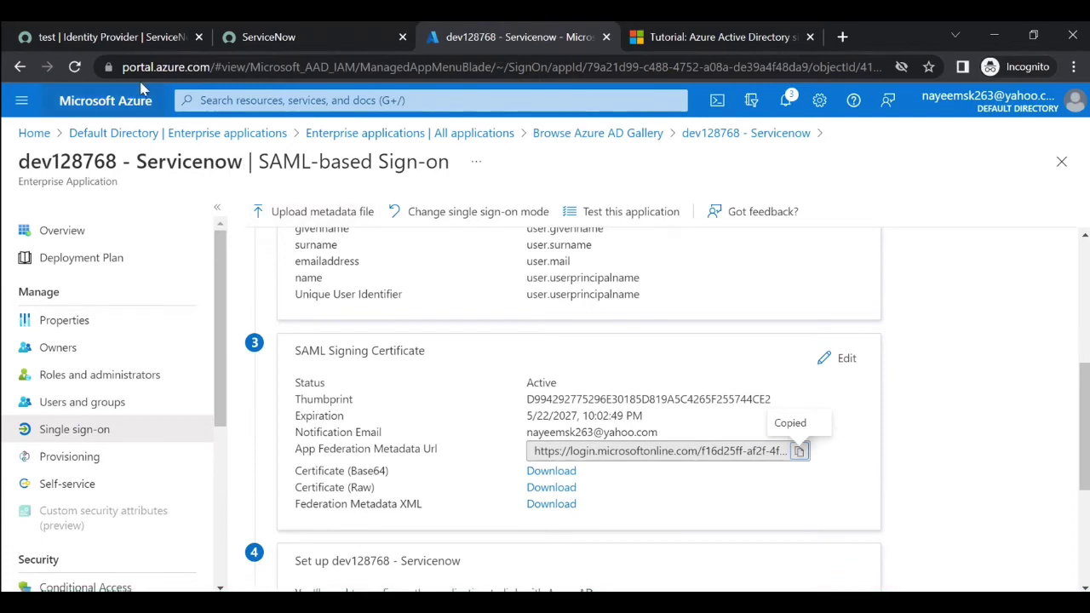
{"action": "left_click", "coordinate": [119, 41]}
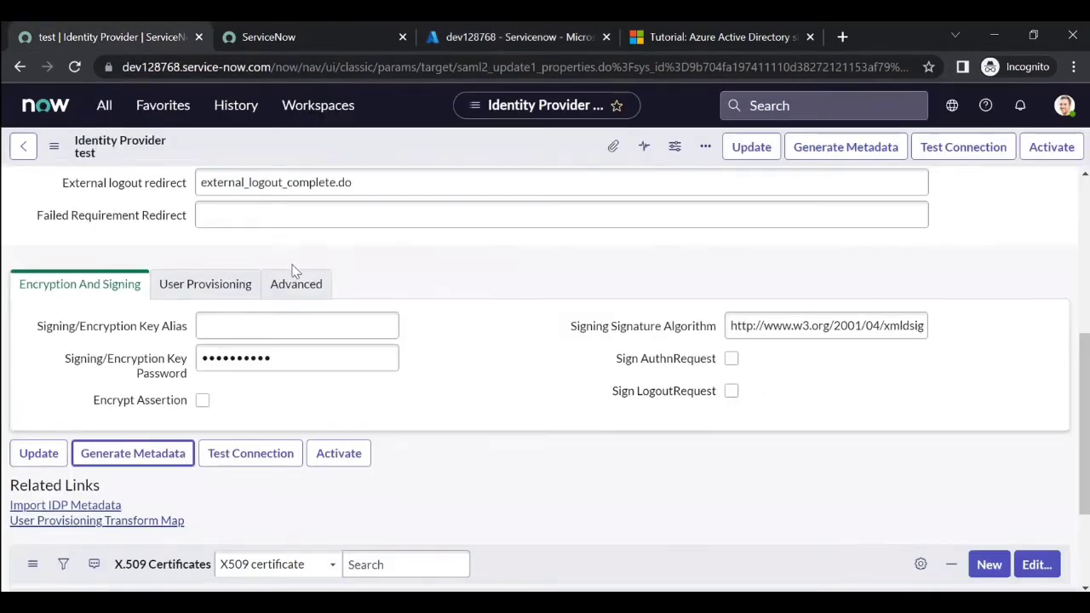
Step: Import IDP metadata into the ServiceNow provider from the pasted Azure federation metadata URL
{"action": "scroll", "coordinate": [289, 426], "scroll_direction": "down", "scroll_amount": 3}
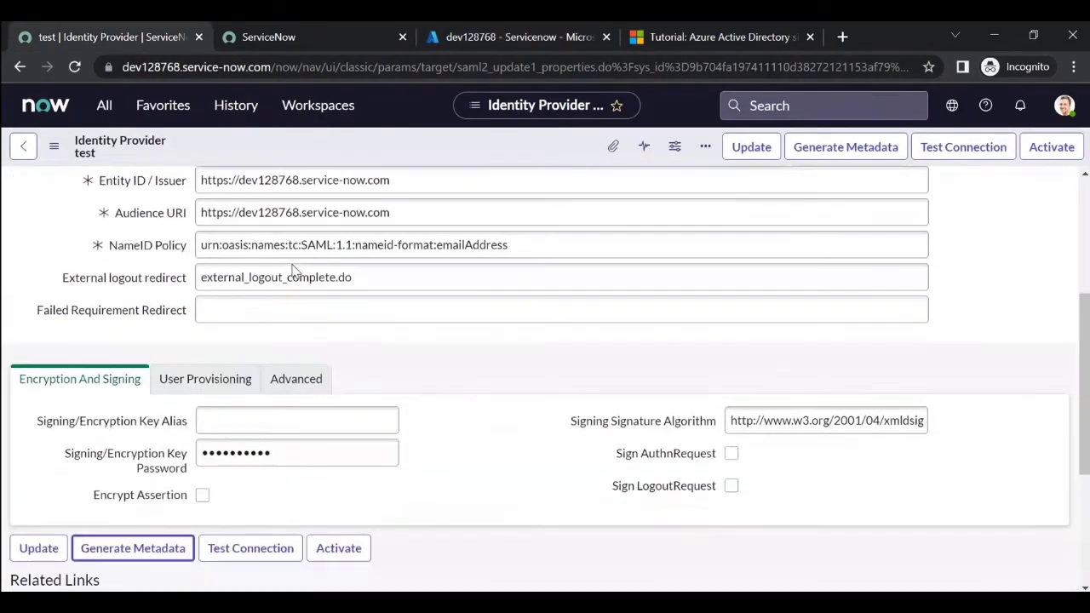
{"action": "scroll", "coordinate": [292, 263], "scroll_direction": "down", "scroll_amount": 2}
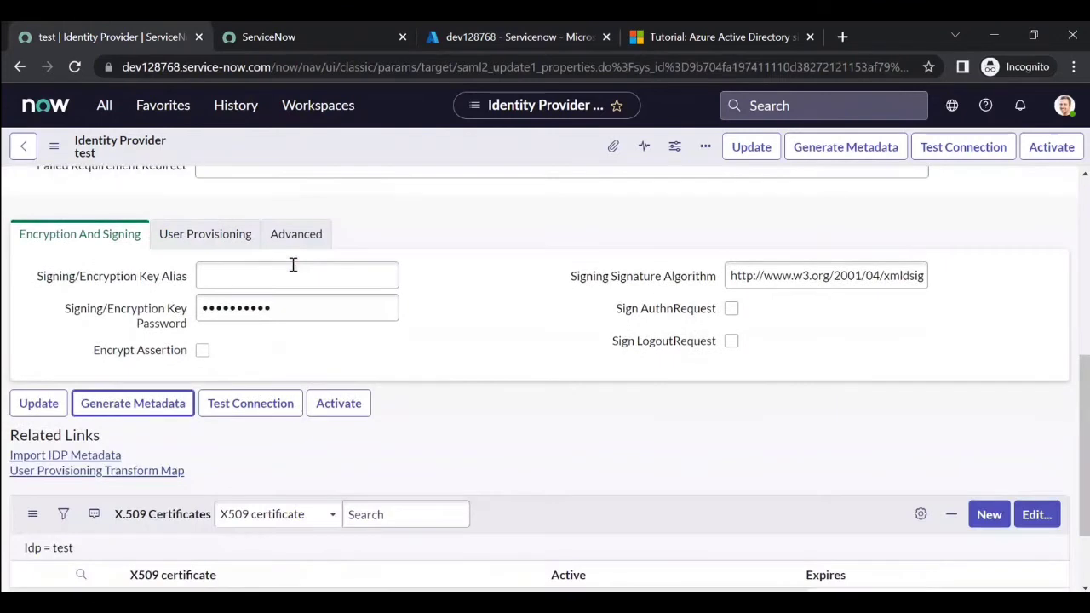
{"action": "left_click", "coordinate": [115, 455]}
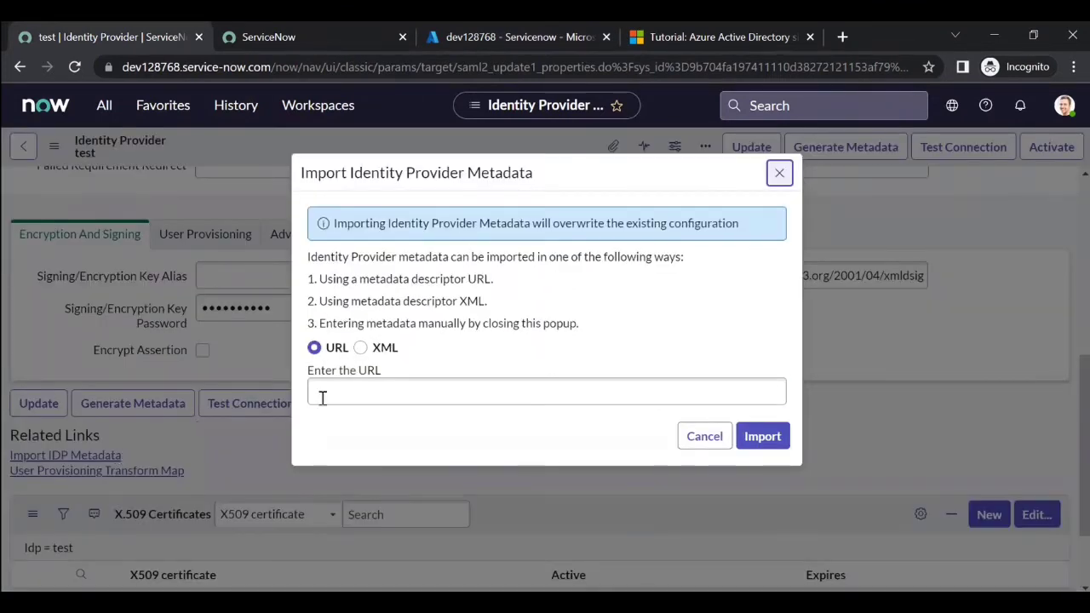
{"action": "left_click", "coordinate": [330, 394]}
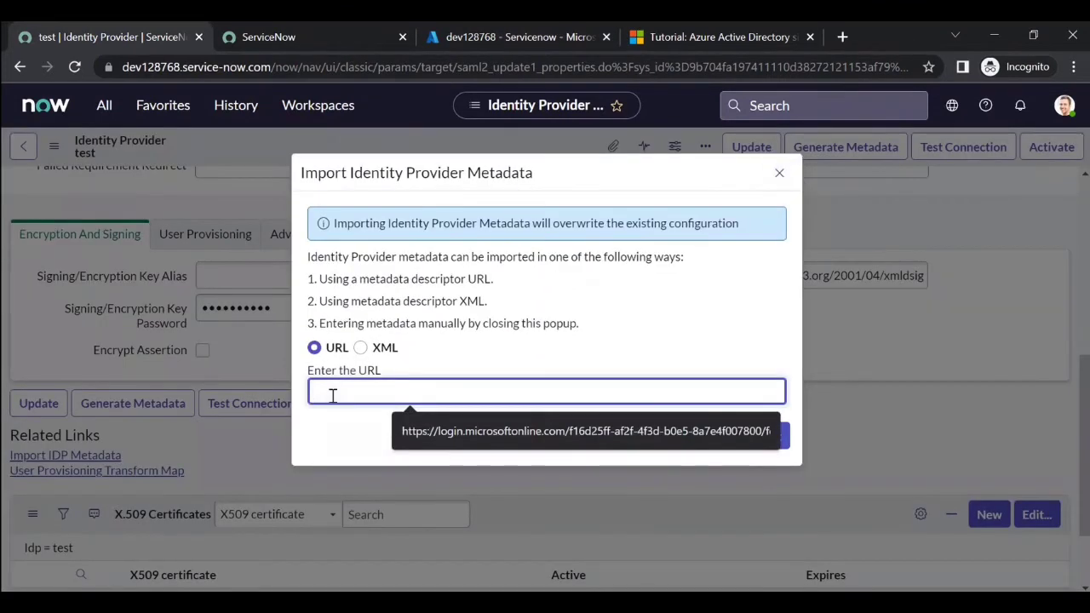
{"action": "key", "text": "ctrl+v"}
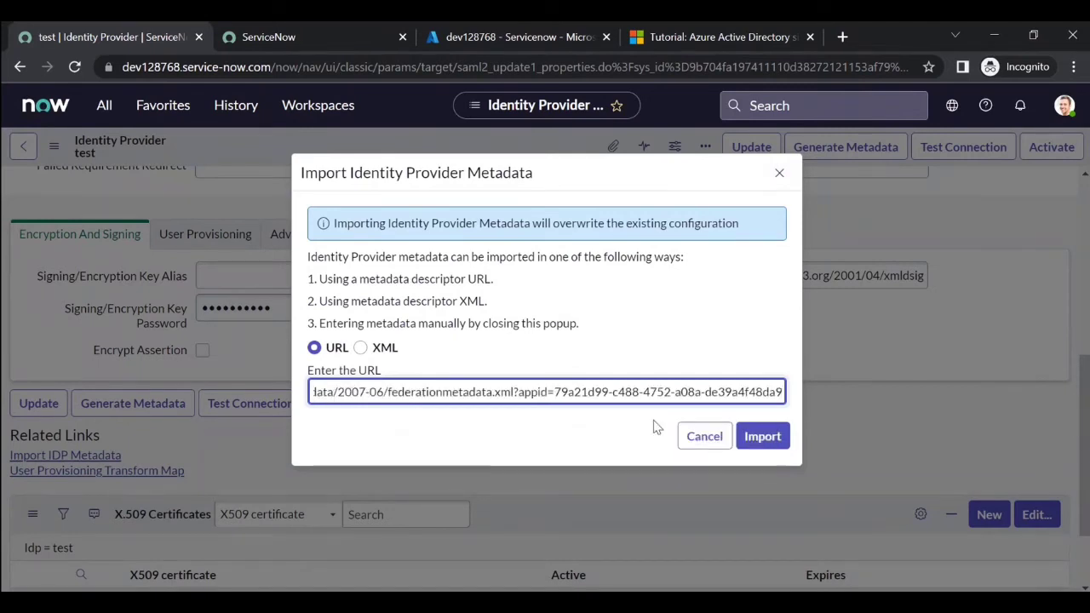
{"action": "left_click", "coordinate": [763, 437]}
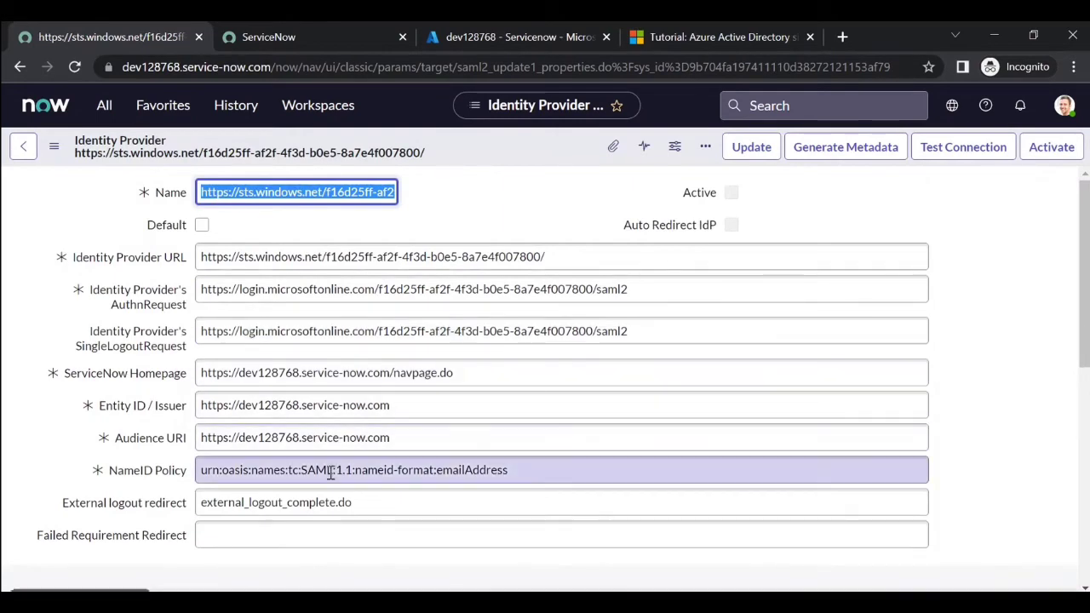
Step: Review the imported provider's User Provisioning and Advanced settings
{"action": "scroll", "coordinate": [318, 471], "scroll_direction": "down", "scroll_amount": 2}
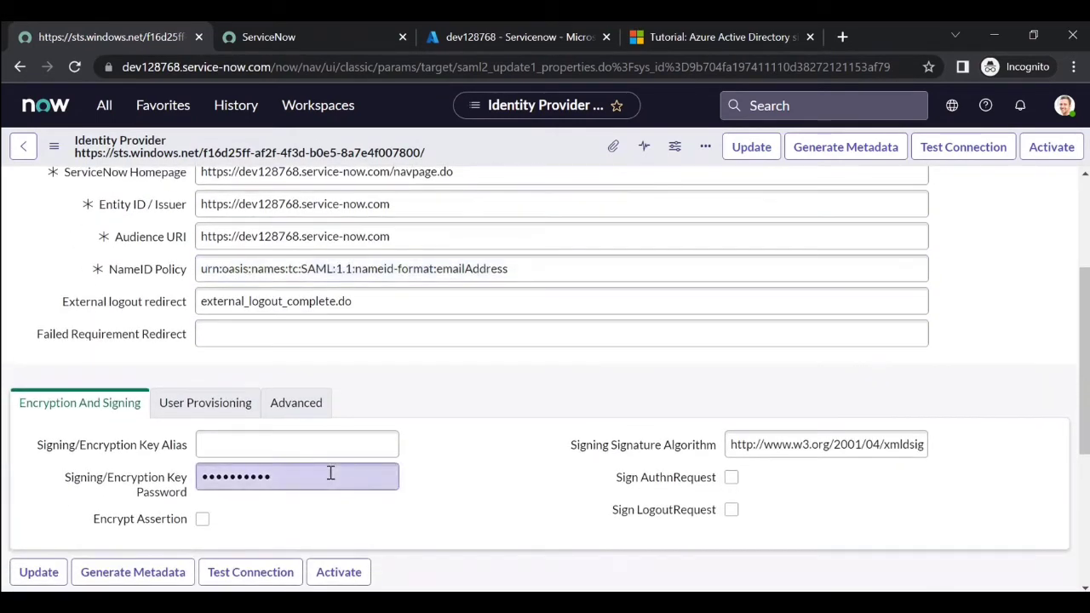
{"action": "left_click", "coordinate": [224, 402]}
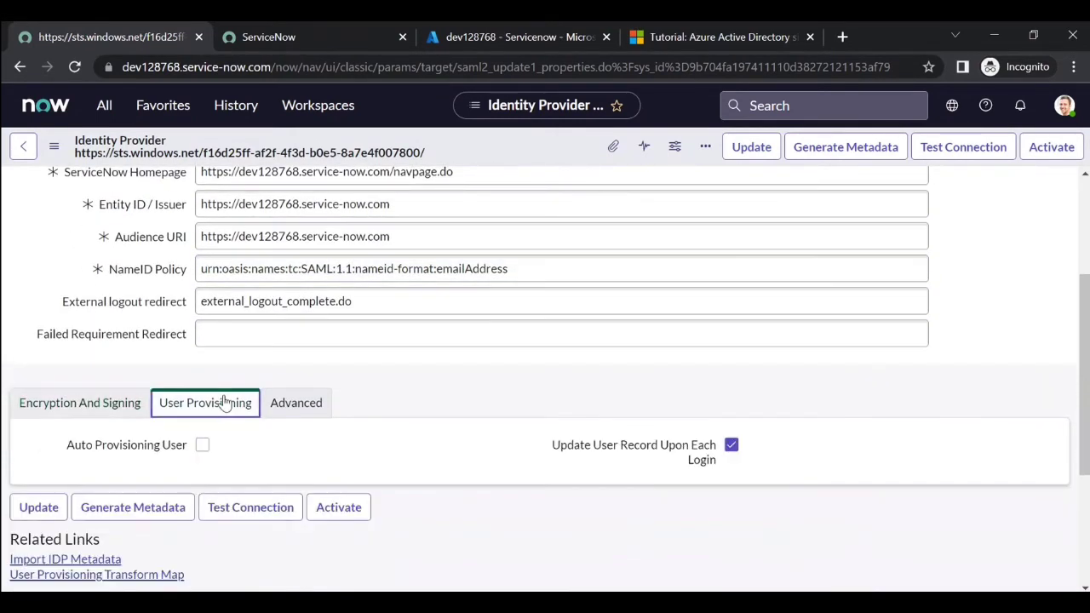
{"action": "left_click", "coordinate": [299, 404]}
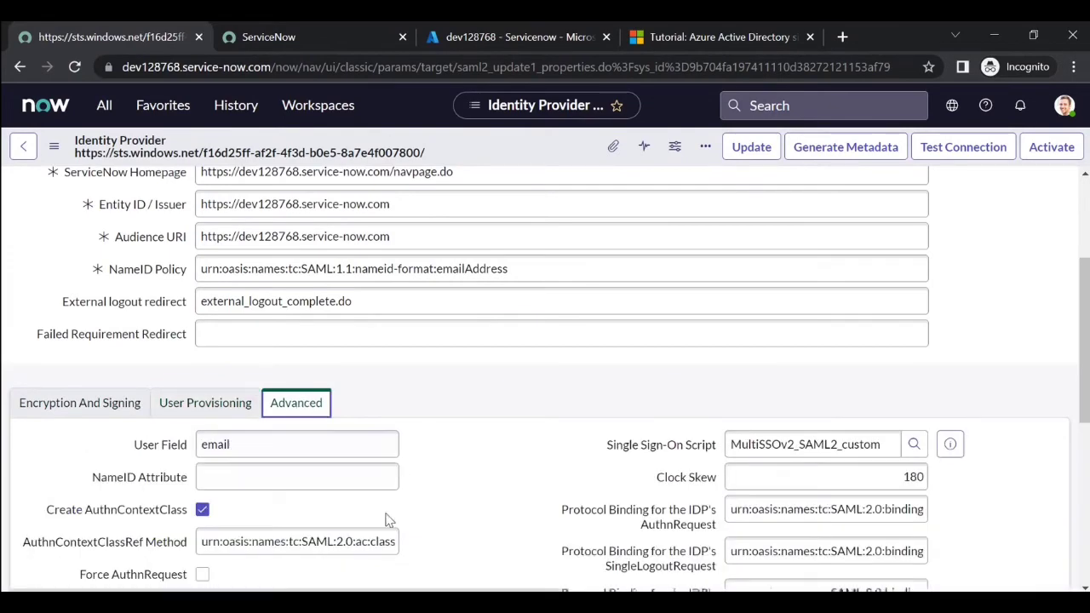
{"action": "scroll", "coordinate": [540, 542], "scroll_direction": "down", "scroll_amount": 2}
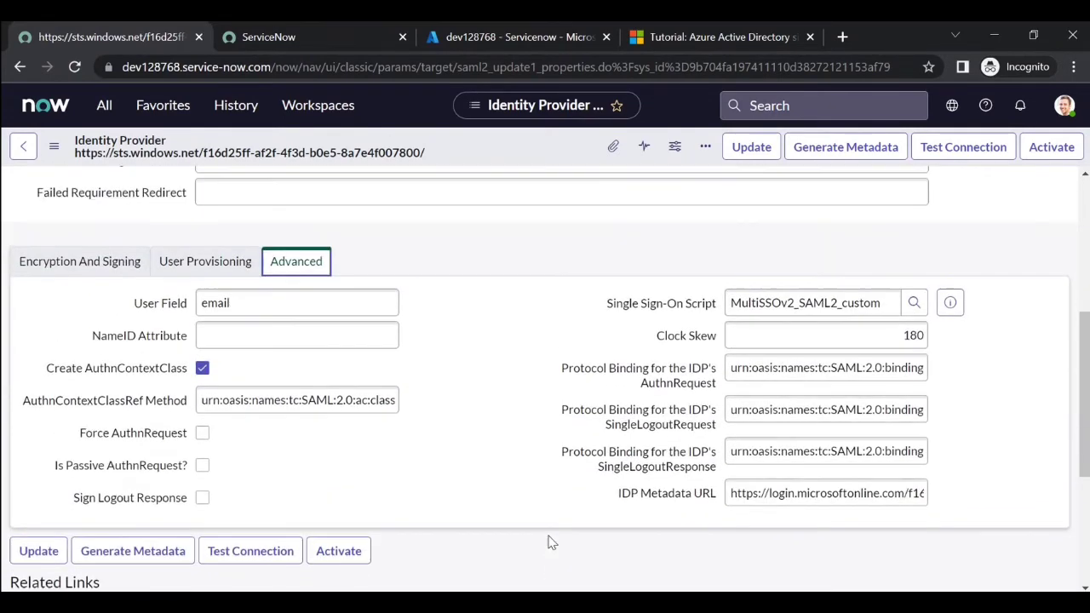
{"action": "scroll", "coordinate": [547, 541], "scroll_direction": "up", "scroll_amount": 4}
{"action": "scroll", "coordinate": [548, 542], "scroll_direction": "up", "scroll_amount": 1}
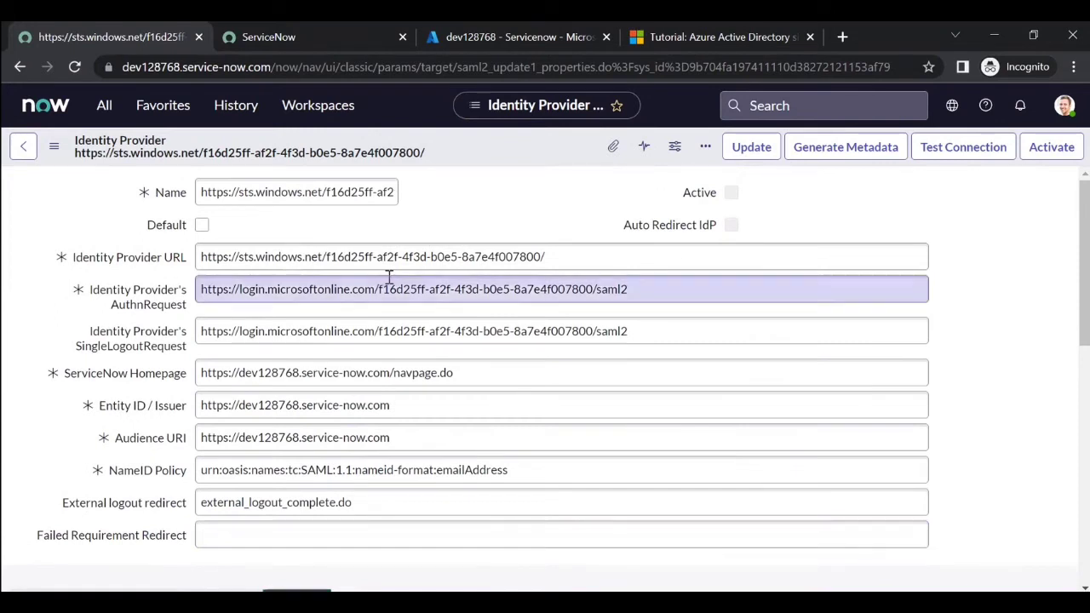
Step: Rename the identity provider from the sts.windows.net address to 'sso dev'
{"action": "left_click", "coordinate": [242, 194]}
{"action": "triple_click", "coordinate": [243, 194]}
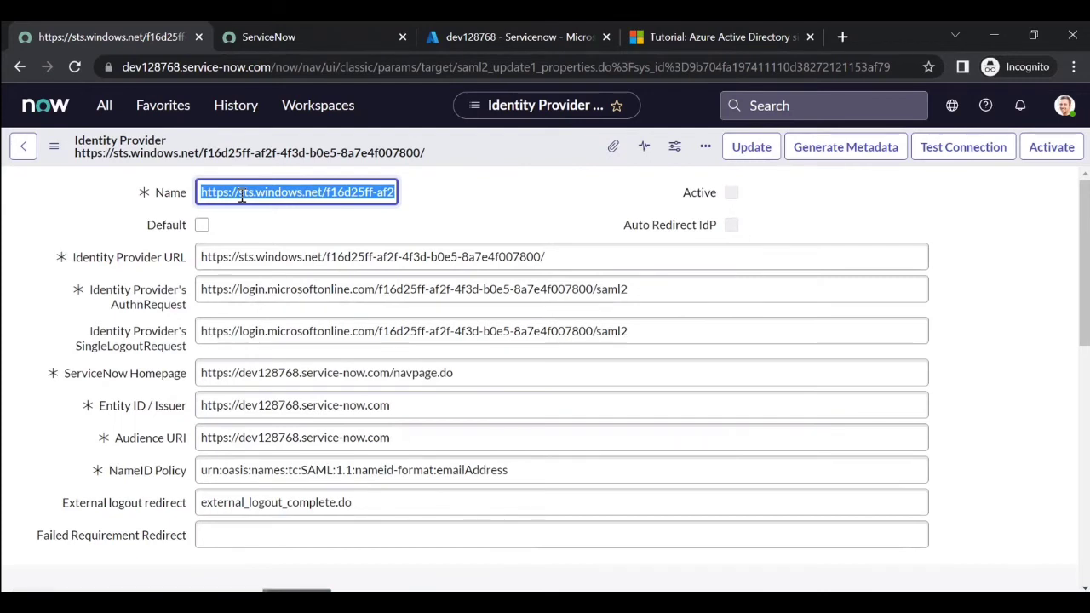
{"action": "type", "text": "sso dev"}
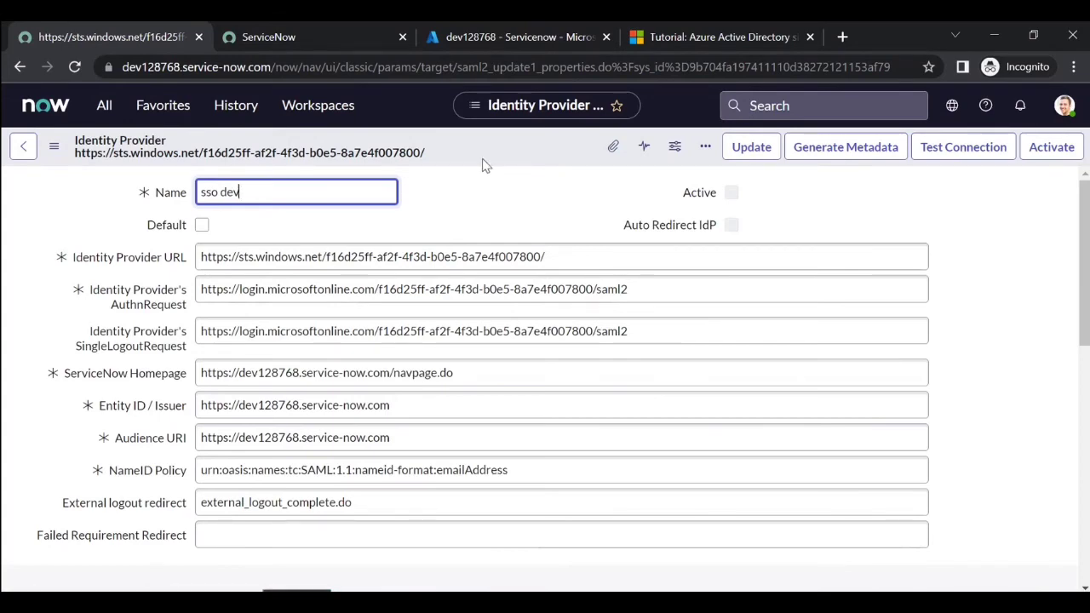
{"action": "right_click", "coordinate": [482, 158]}
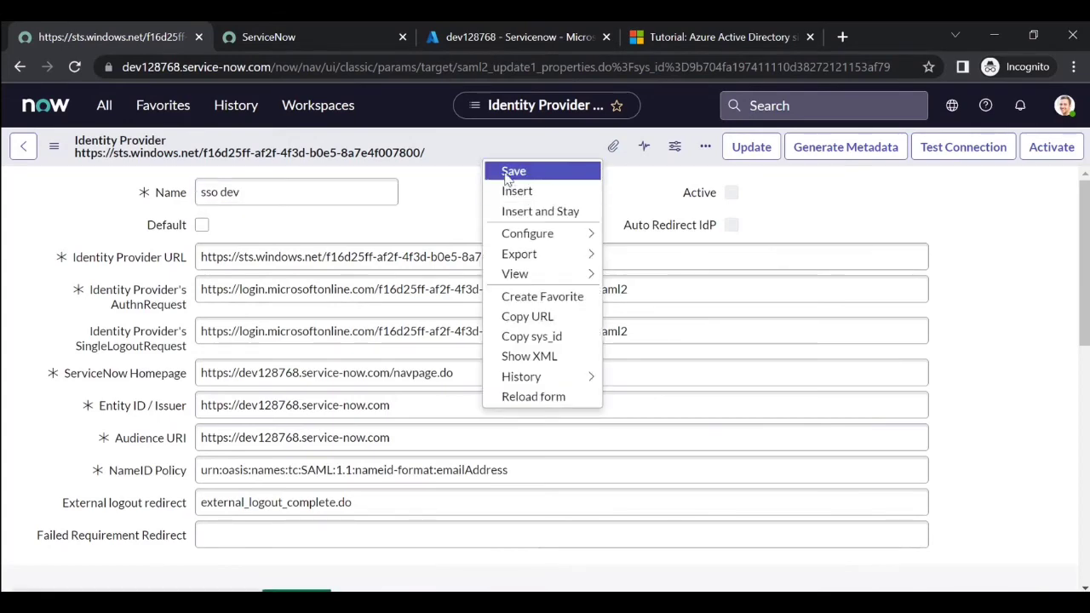
Step: Save the identity provider as 'sso dev' and return to Azure's SAML-based sign-on page
{"action": "left_click", "coordinate": [506, 172]}
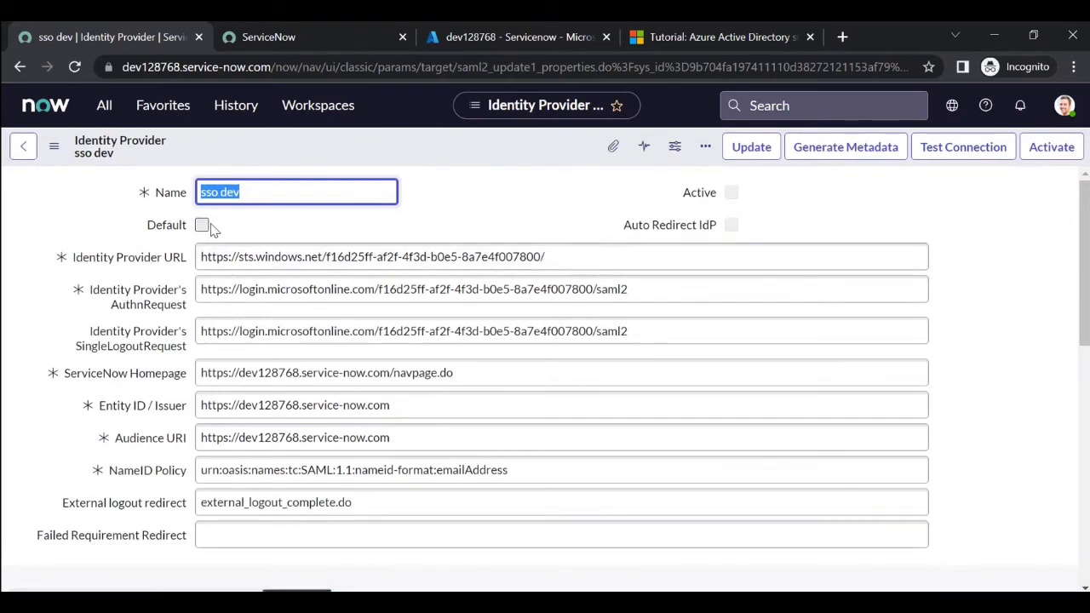
{"action": "mouse_move", "coordinate": [679, 228]}
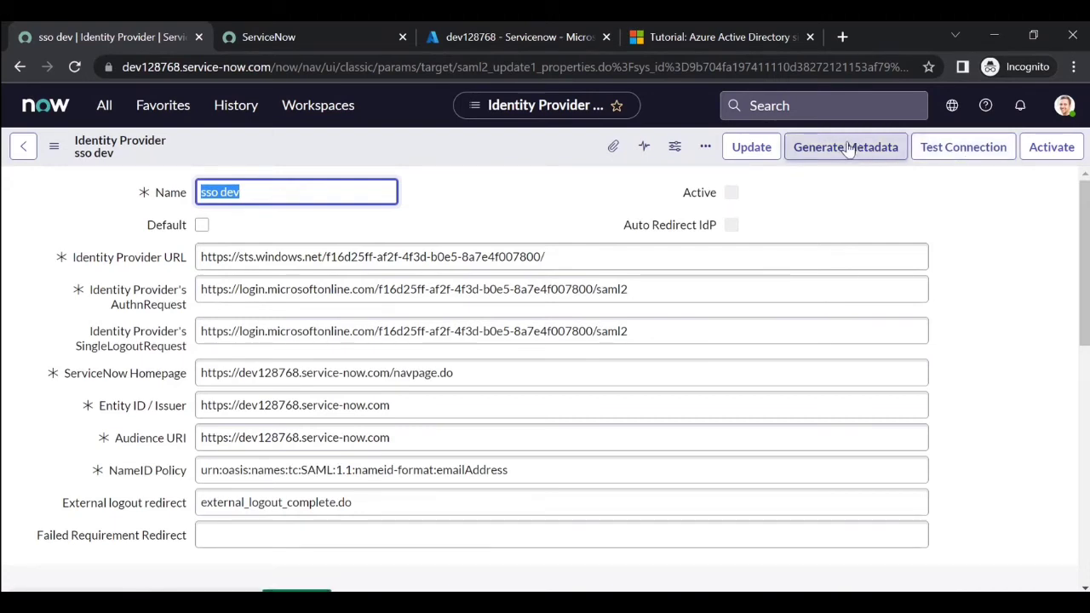
{"action": "left_click", "coordinate": [567, 39]}
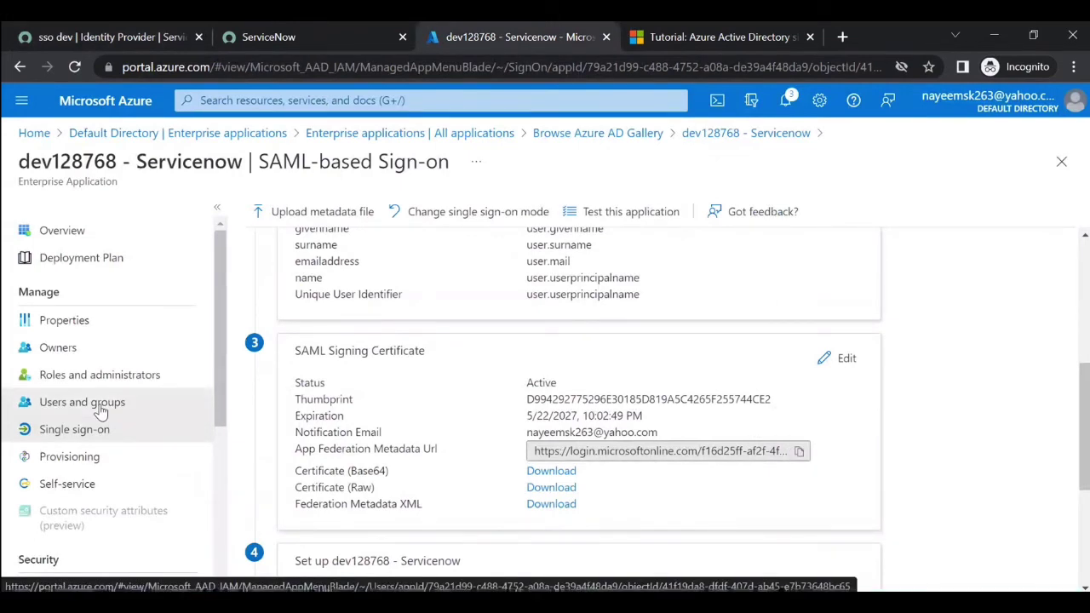
Step: Assign the directory user to the dev128768 - Servicenow app with the User role
{"action": "left_click", "coordinate": [100, 412]}
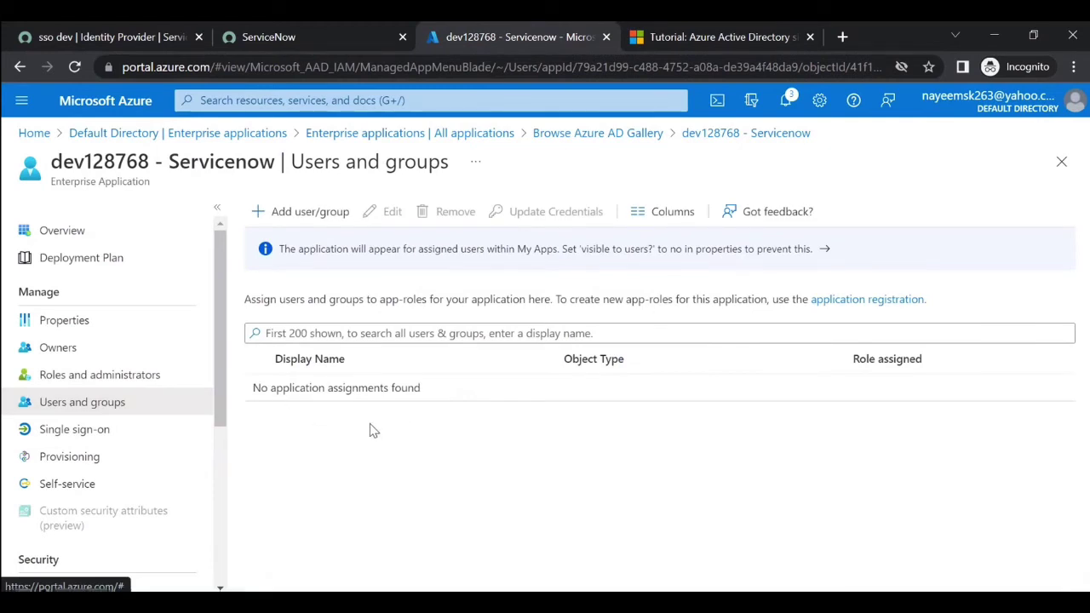
{"action": "left_click", "coordinate": [308, 224]}
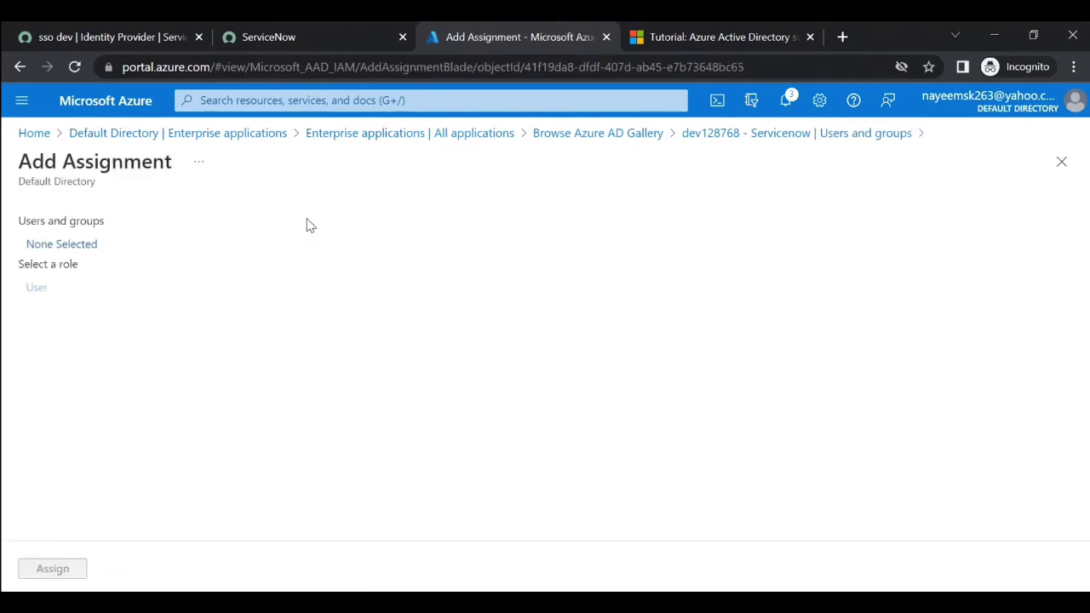
{"action": "left_click", "coordinate": [59, 246]}
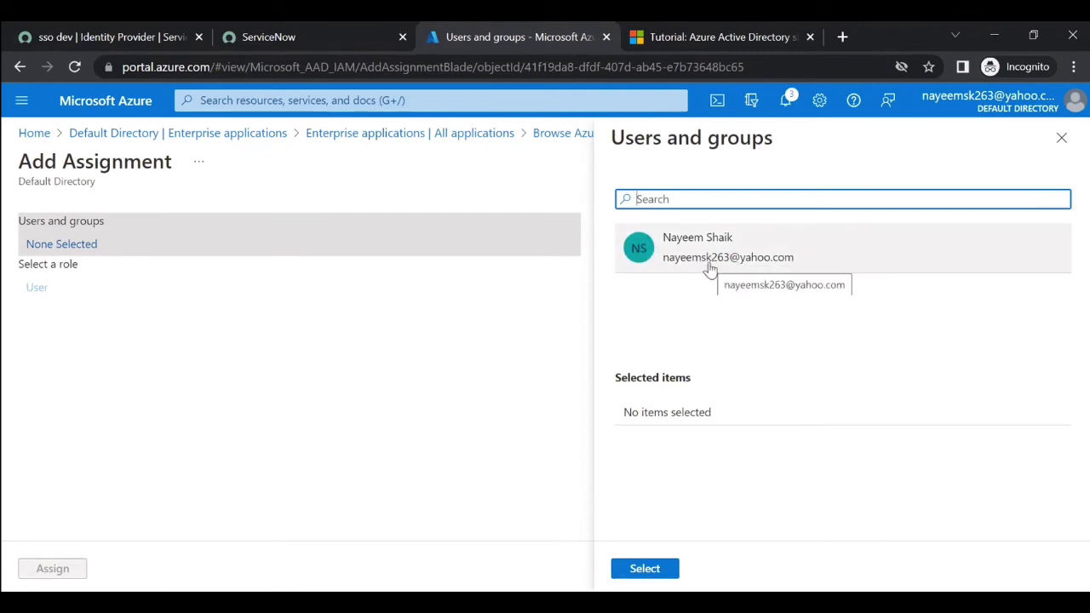
{"action": "left_click", "coordinate": [710, 266]}
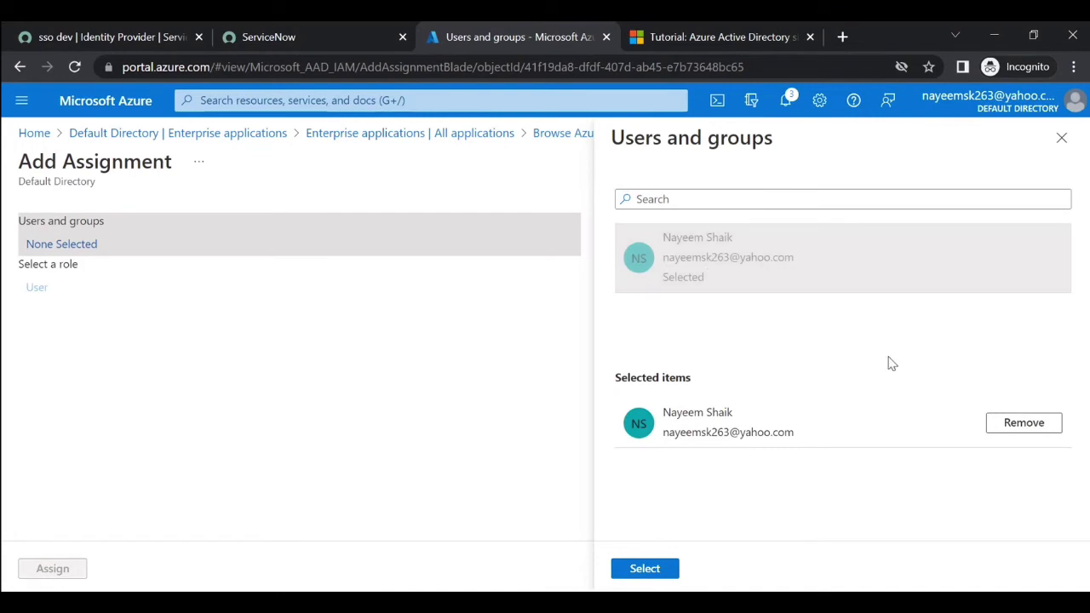
{"action": "left_click", "coordinate": [655, 575]}
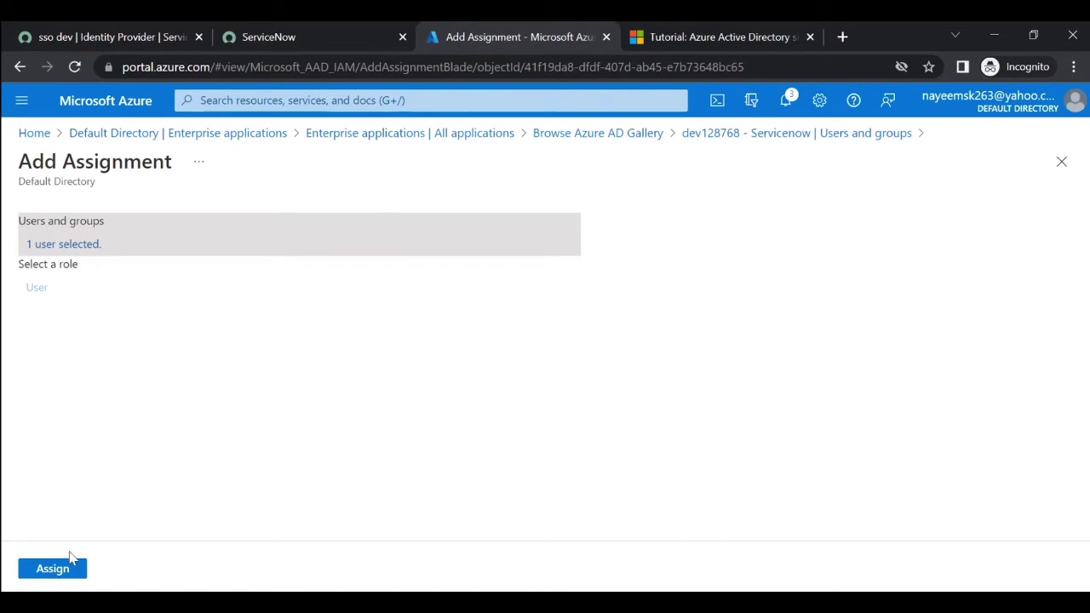
{"action": "left_click", "coordinate": [66, 567]}
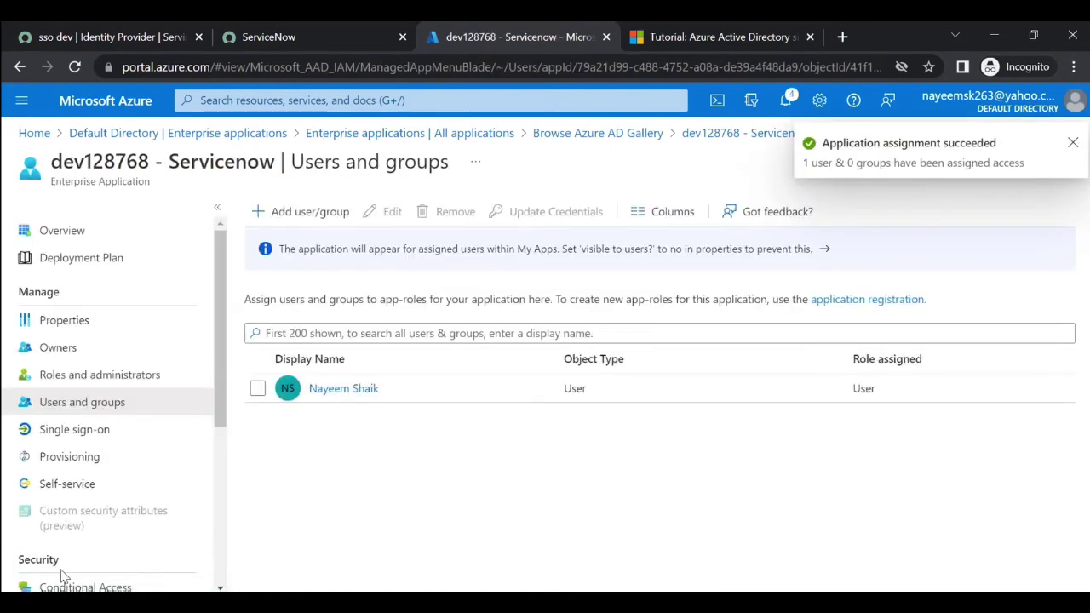
Step: Copy the assigned user's full user principal name from their Azure profile page
{"action": "left_click", "coordinate": [343, 389]}
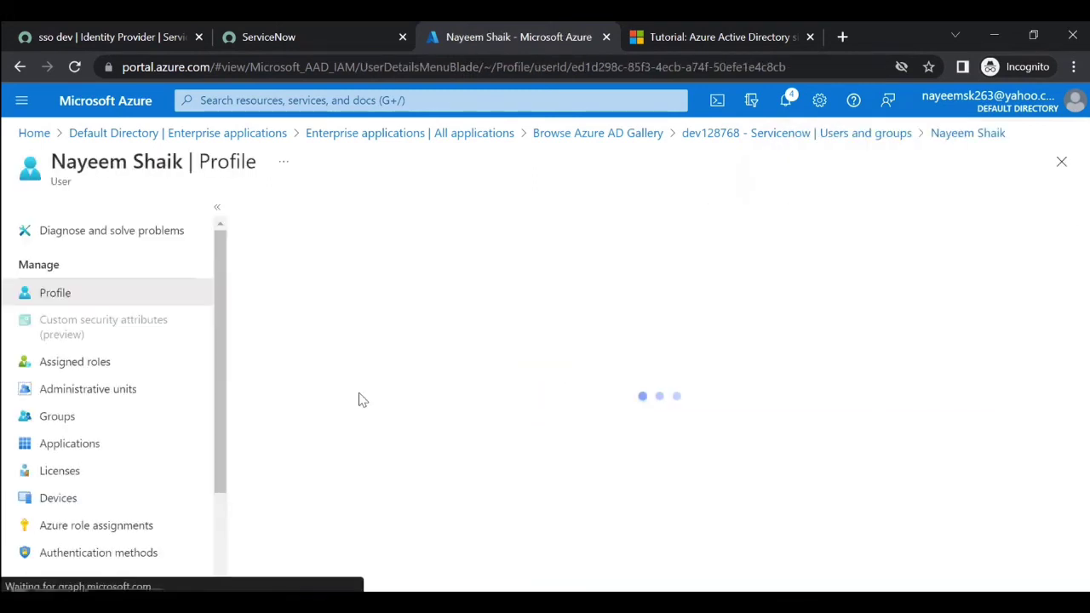
{"action": "scroll", "coordinate": [359, 401], "scroll_direction": "down", "scroll_amount": 3}
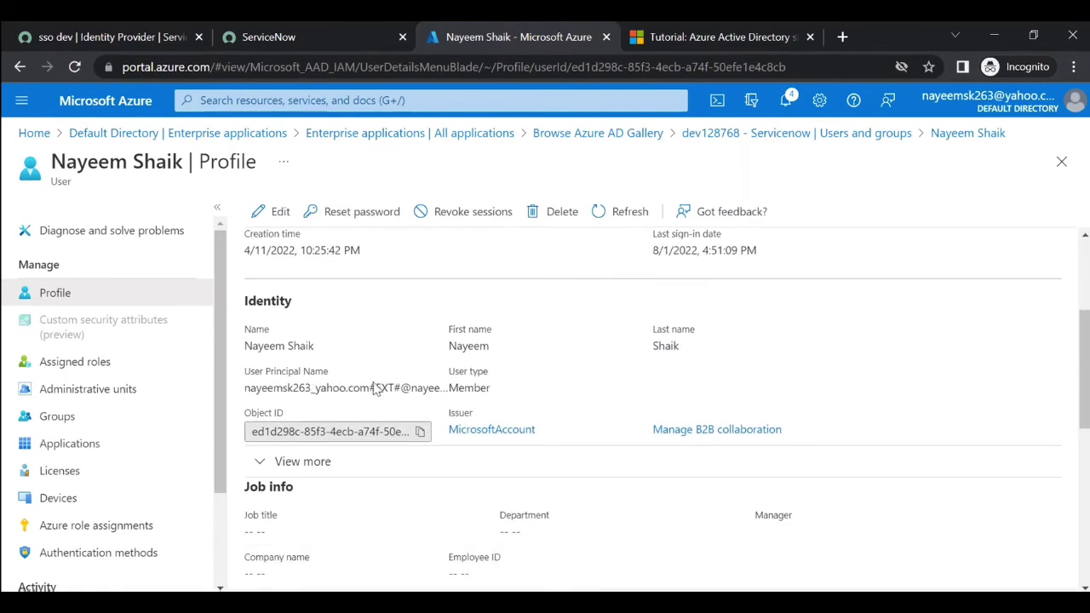
{"action": "scroll", "coordinate": [376, 388], "scroll_direction": "up", "scroll_amount": 2}
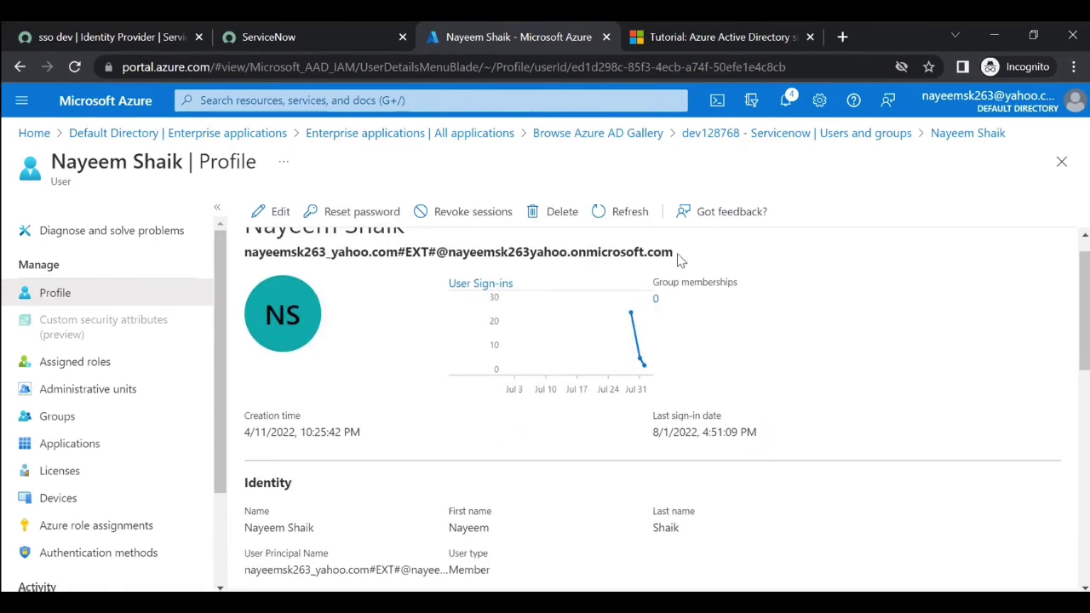
{"action": "left_click_drag", "start_coordinate": [679, 259], "coordinate": [264, 249]}
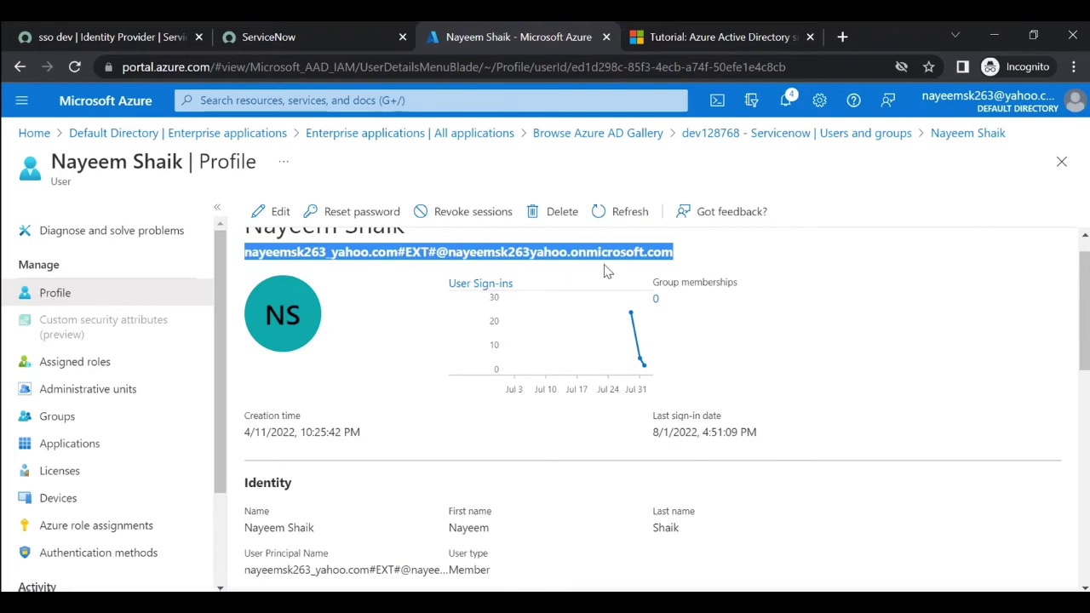
{"action": "left_click", "coordinate": [149, 36]}
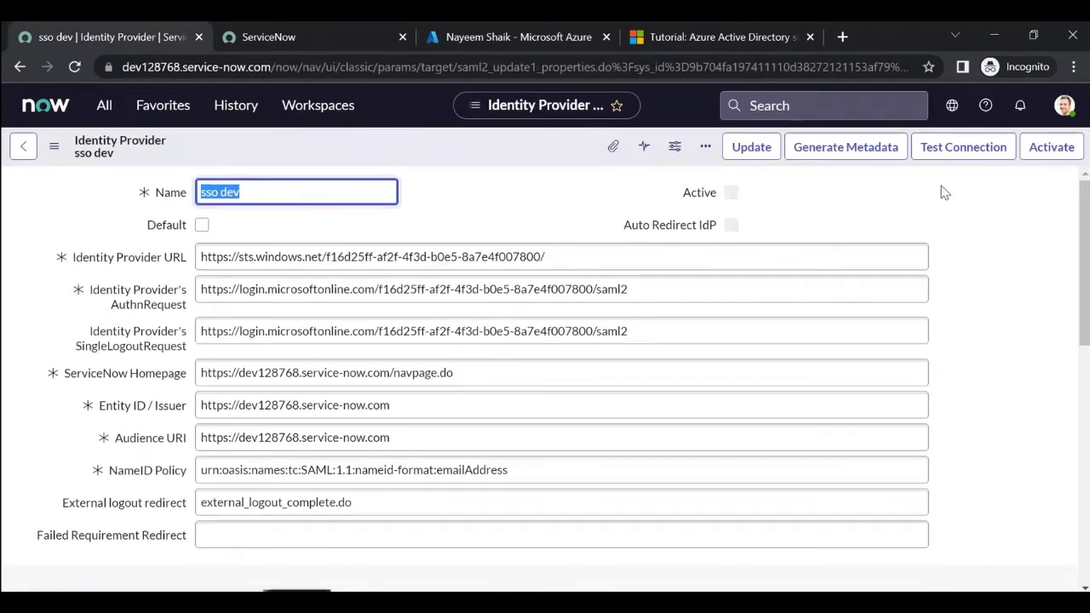
{"action": "left_click", "coordinate": [1064, 104]}
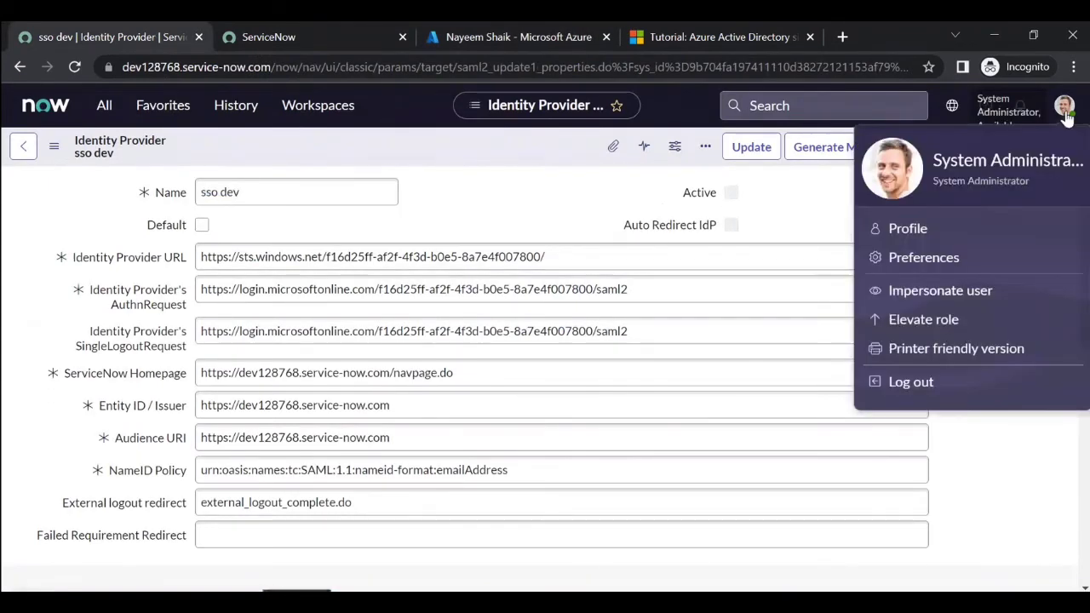
{"action": "left_click", "coordinate": [901, 232]}
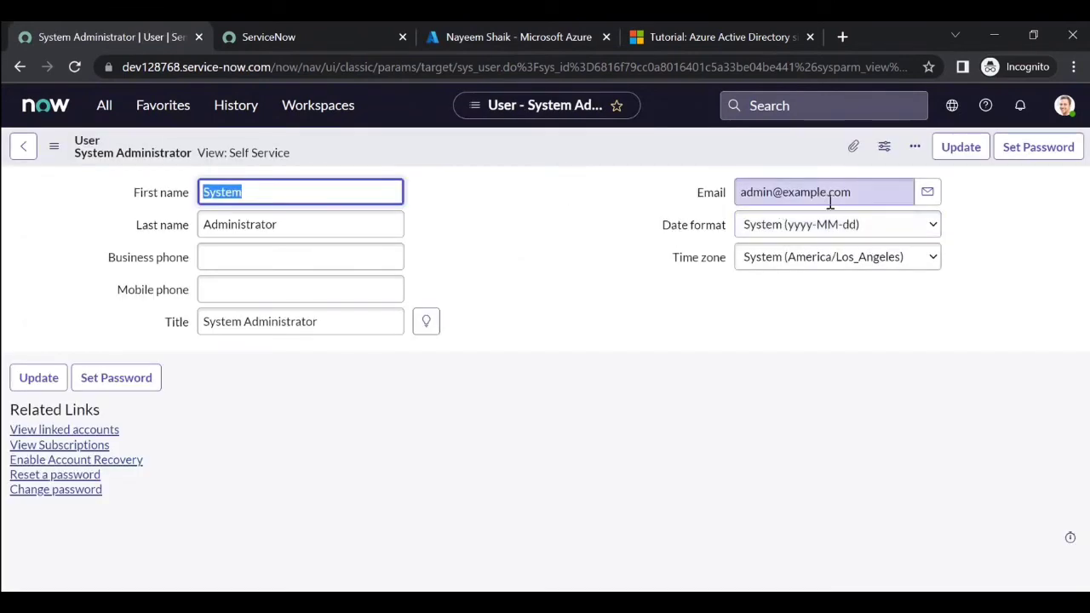
{"action": "left_click", "coordinate": [830, 194]}
{"action": "triple_click", "coordinate": [831, 195]}
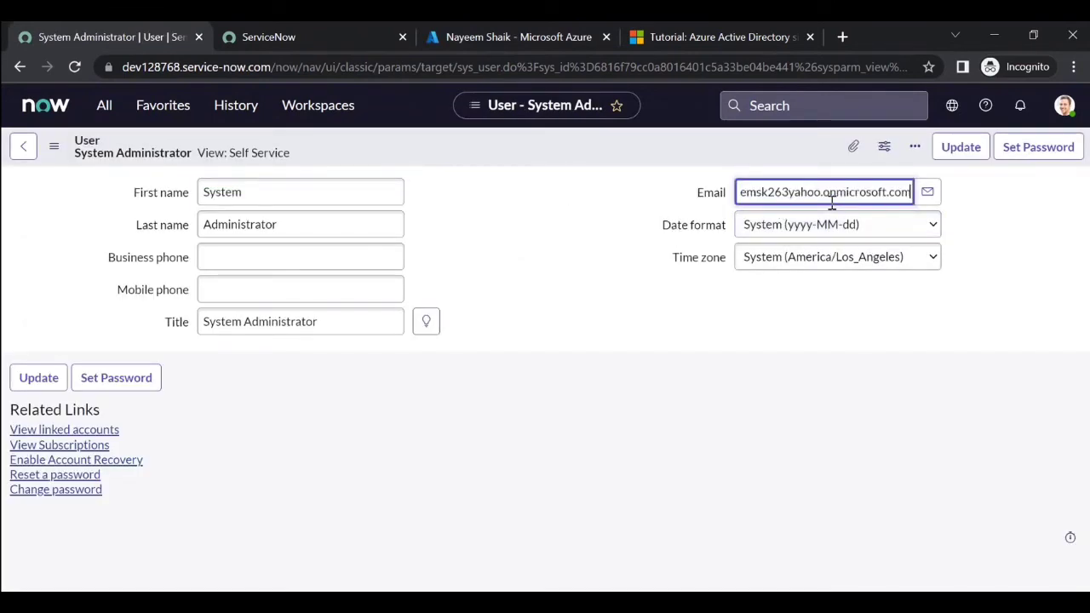
{"action": "right_click", "coordinate": [689, 151]}
{"action": "left_click", "coordinate": [717, 157]}
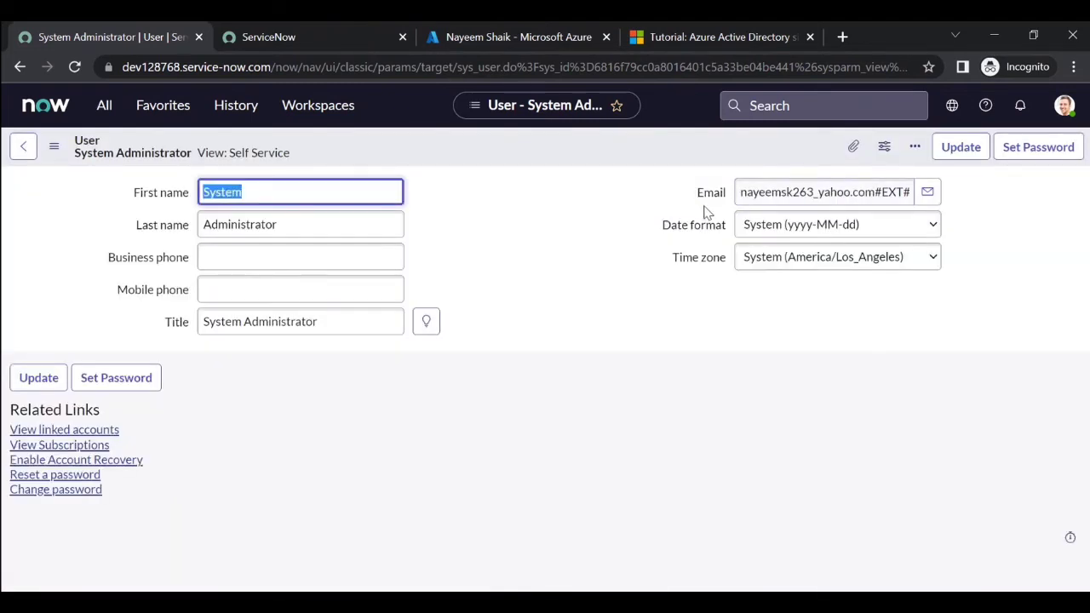
{"action": "left_click", "coordinate": [104, 106]}
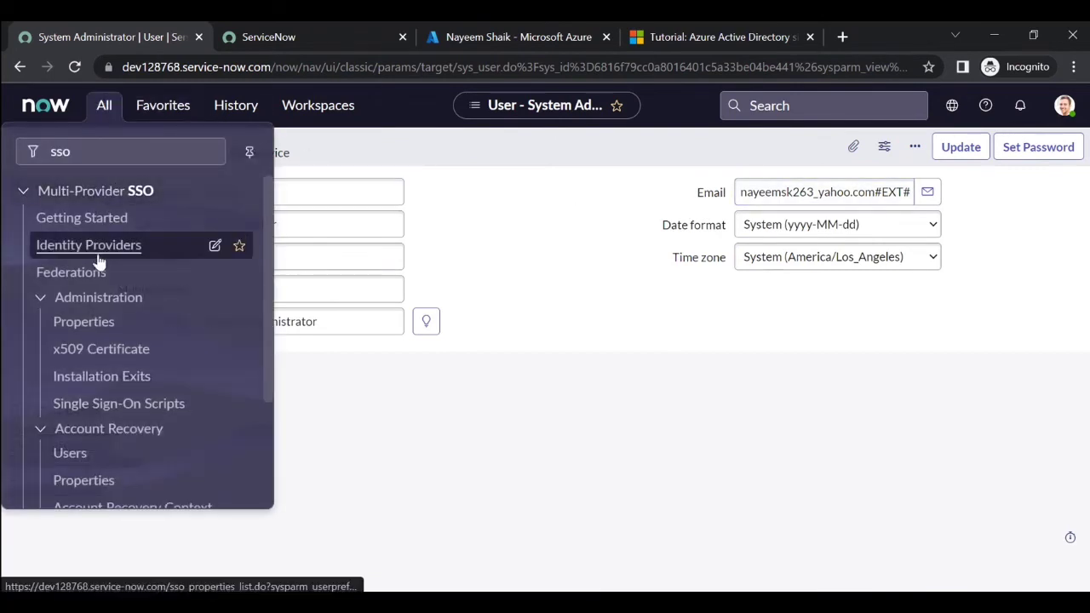
Step: Open the sso dev identity provider and run Test Connection
{"action": "left_click", "coordinate": [99, 252]}
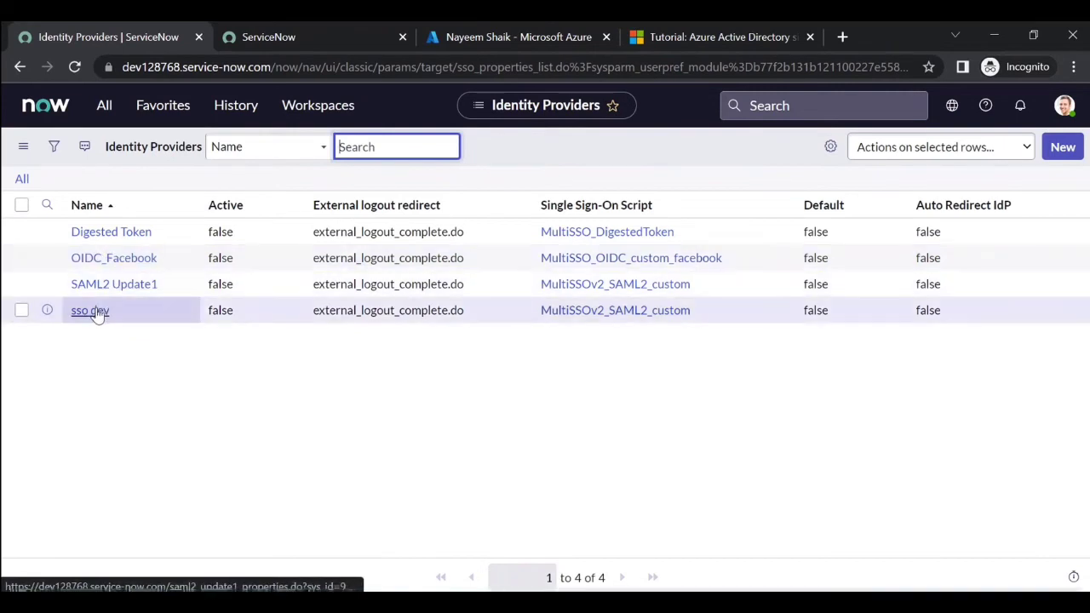
{"action": "left_click", "coordinate": [94, 312]}
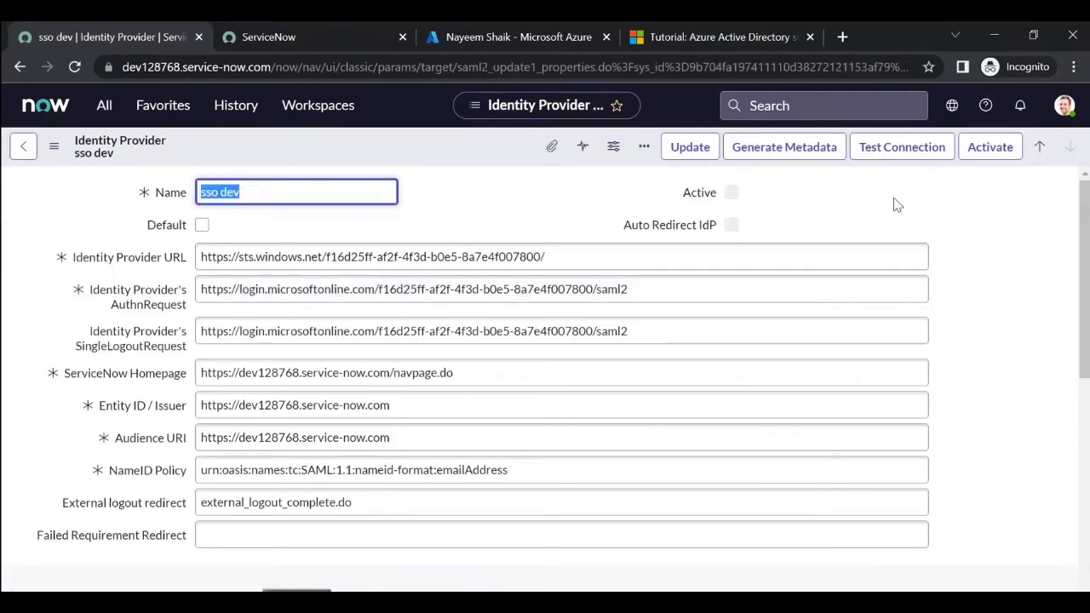
{"action": "left_click", "coordinate": [885, 152]}
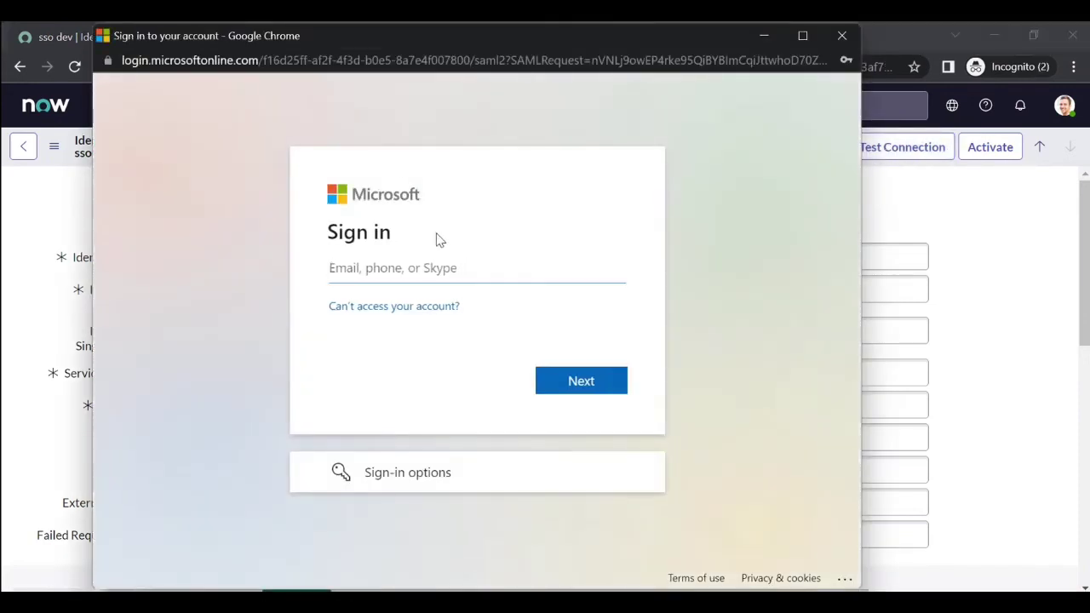
Step: Sign in to Microsoft with the Azure user's email and saved password, staying signed in
{"action": "left_click", "coordinate": [405, 269]}
{"action": "key", "text": "ctrl+v"}
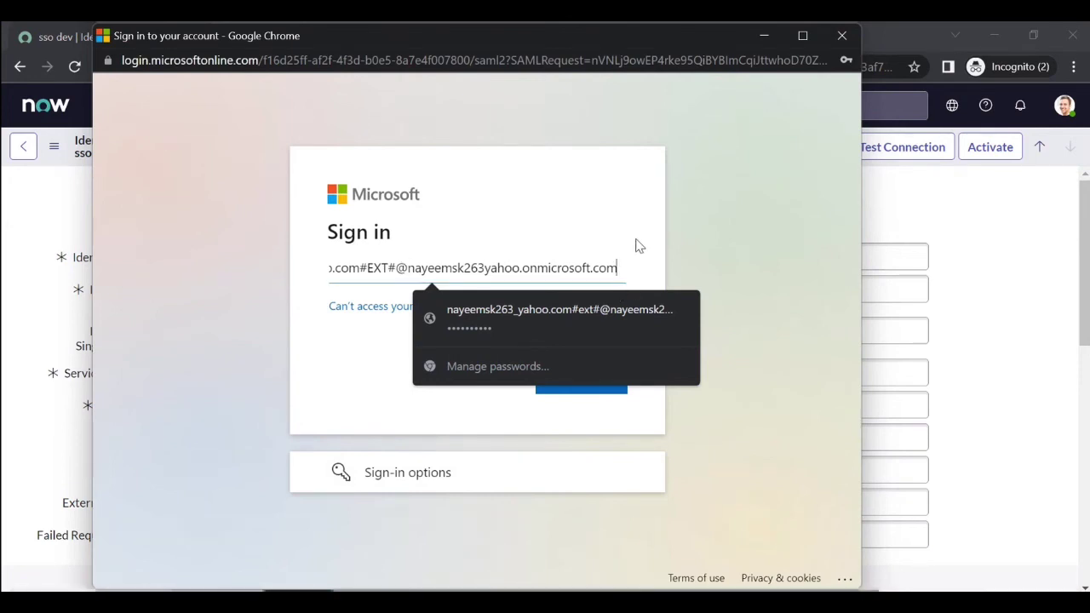
{"action": "left_click", "coordinate": [625, 289]}
{"action": "left_click", "coordinate": [583, 378]}
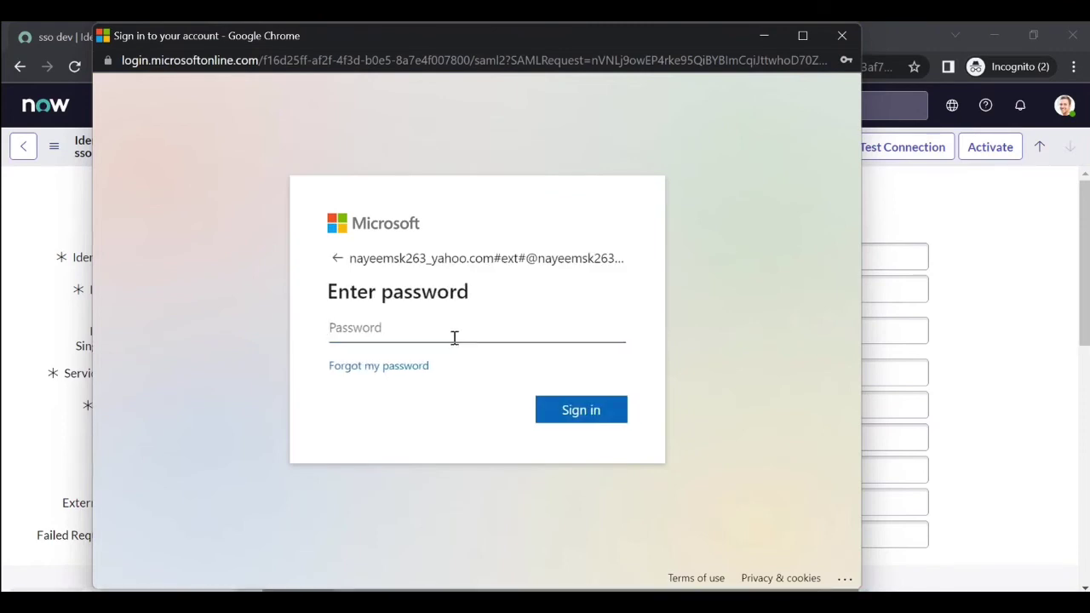
{"action": "type", "text": "•••"}
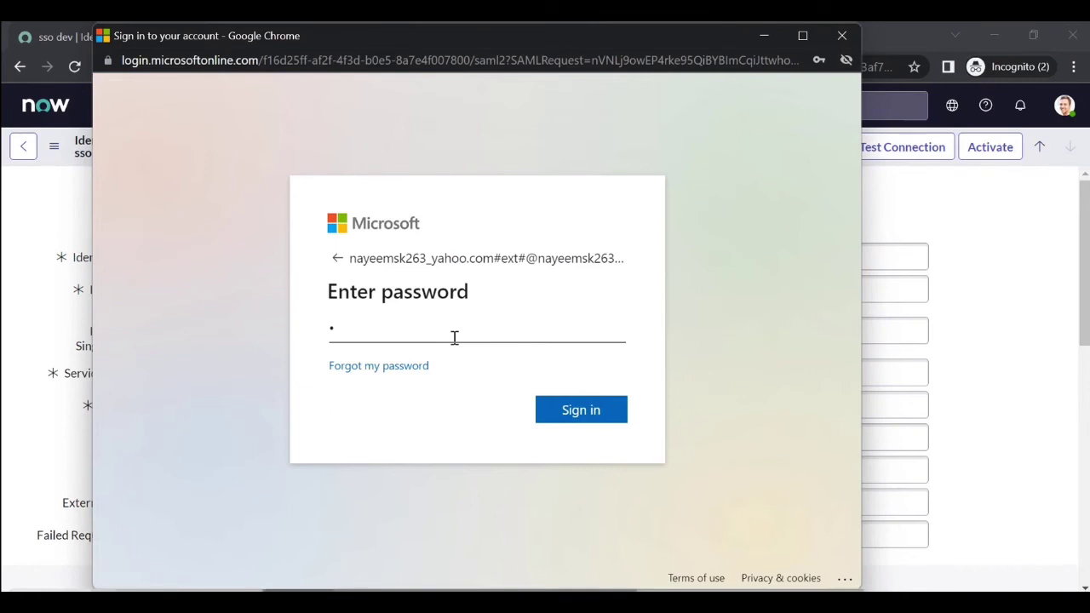
{"action": "key", "text": "BackSpace"}
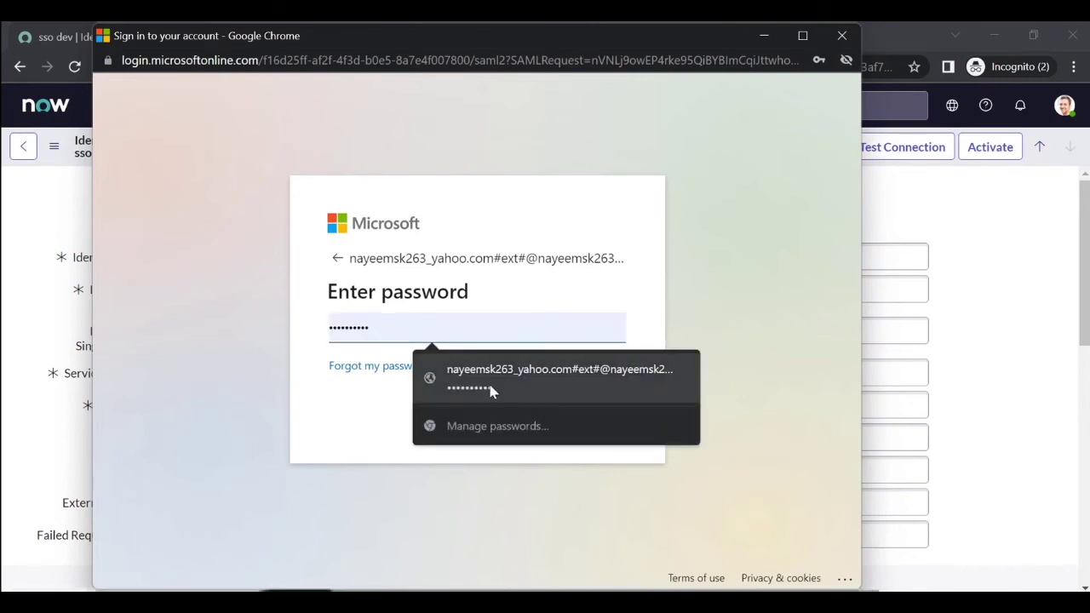
{"action": "left_click", "coordinate": [493, 384]}
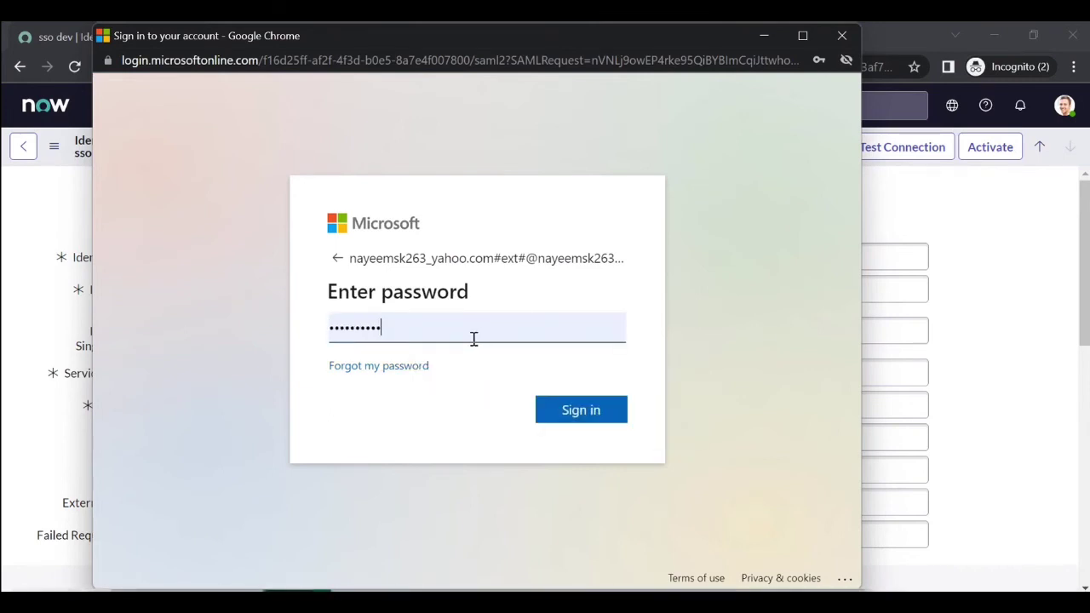
{"action": "left_click", "coordinate": [582, 411]}
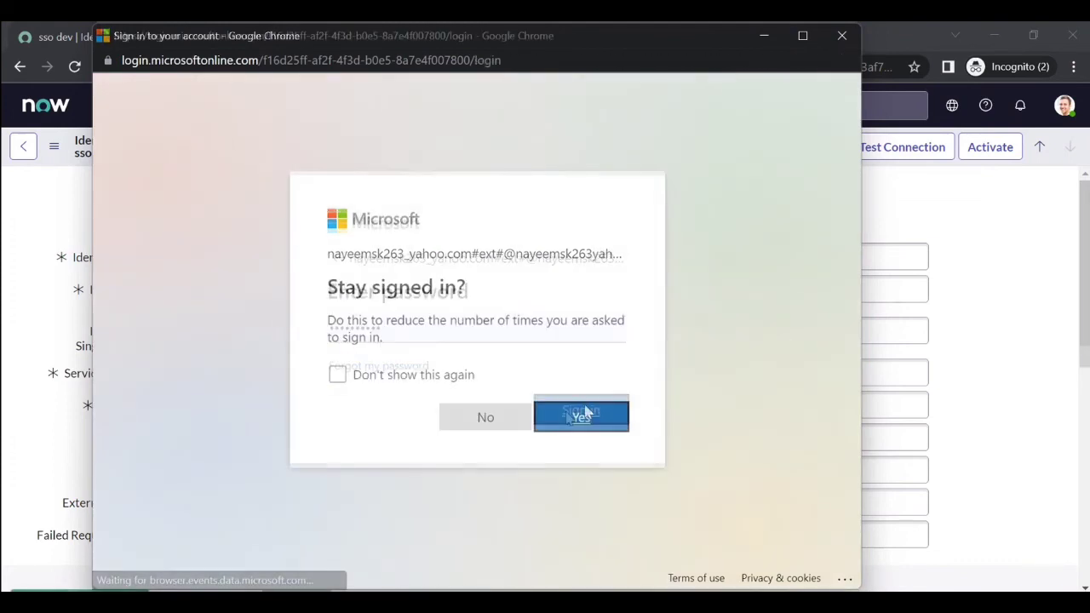
{"action": "left_click", "coordinate": [584, 414]}
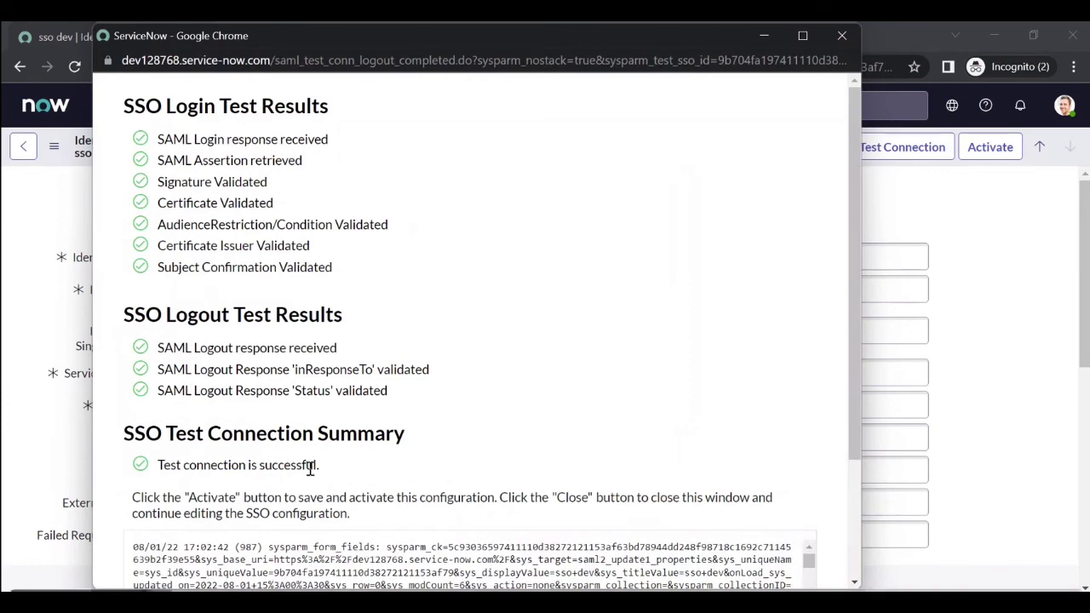
Step: Activate sso dev from the successful SSO Login Test Results
{"action": "scroll", "coordinate": [613, 302], "scroll_direction": "down", "scroll_amount": 2}
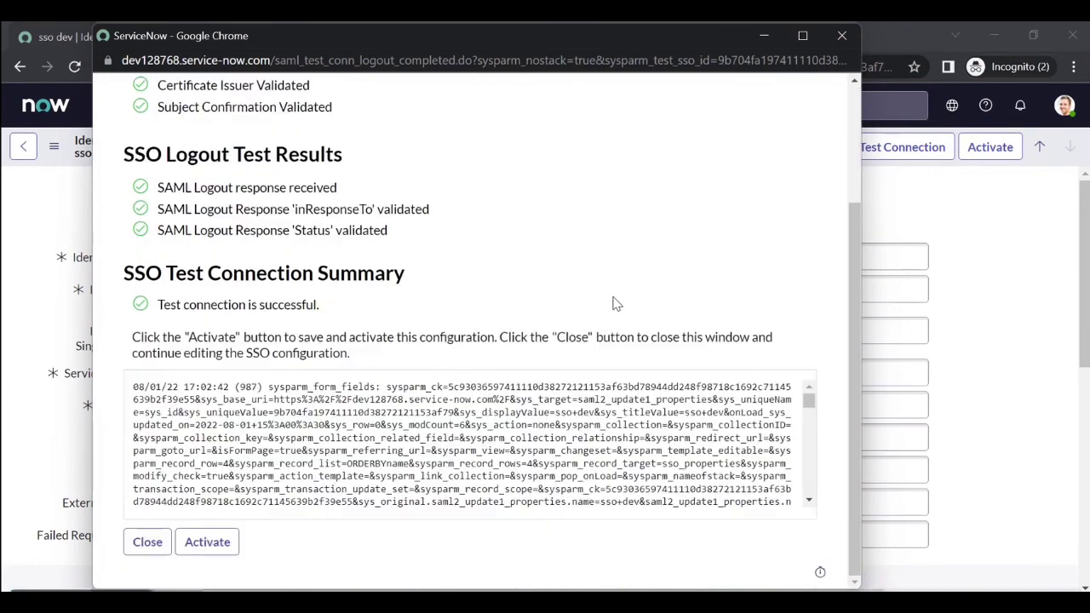
{"action": "left_click", "coordinate": [207, 541]}
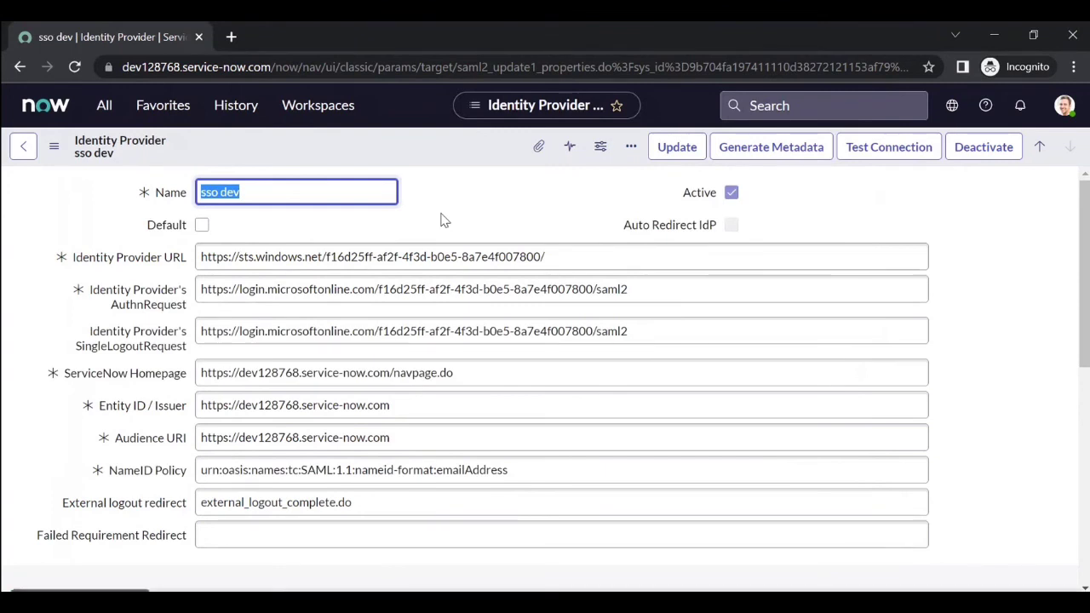
Step: Mark sso dev as the Default identity provider and save the record
{"action": "left_click", "coordinate": [201, 226]}
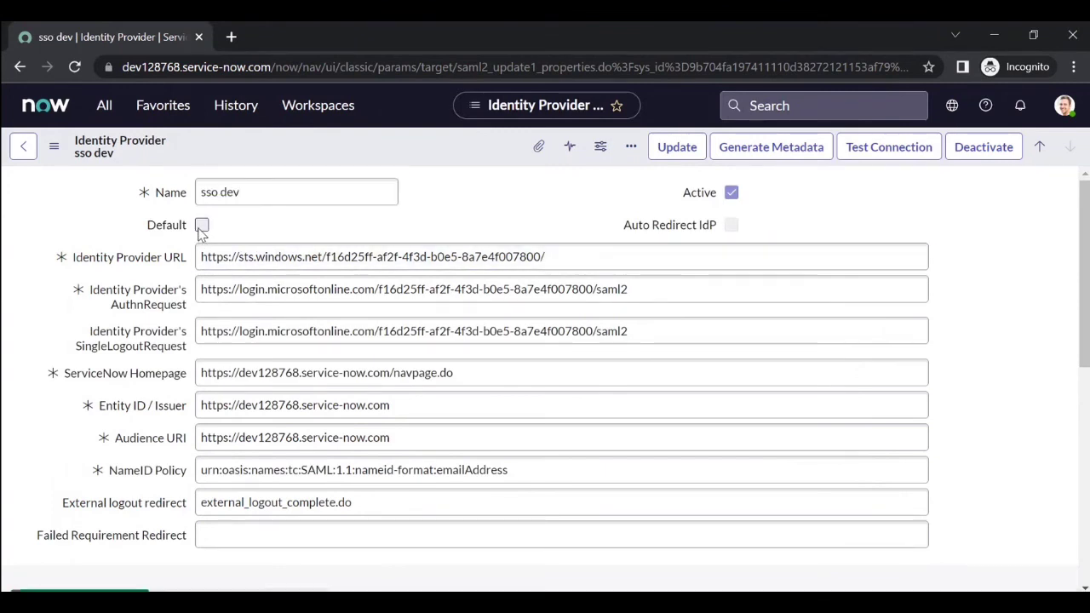
{"action": "right_click", "coordinate": [399, 151]}
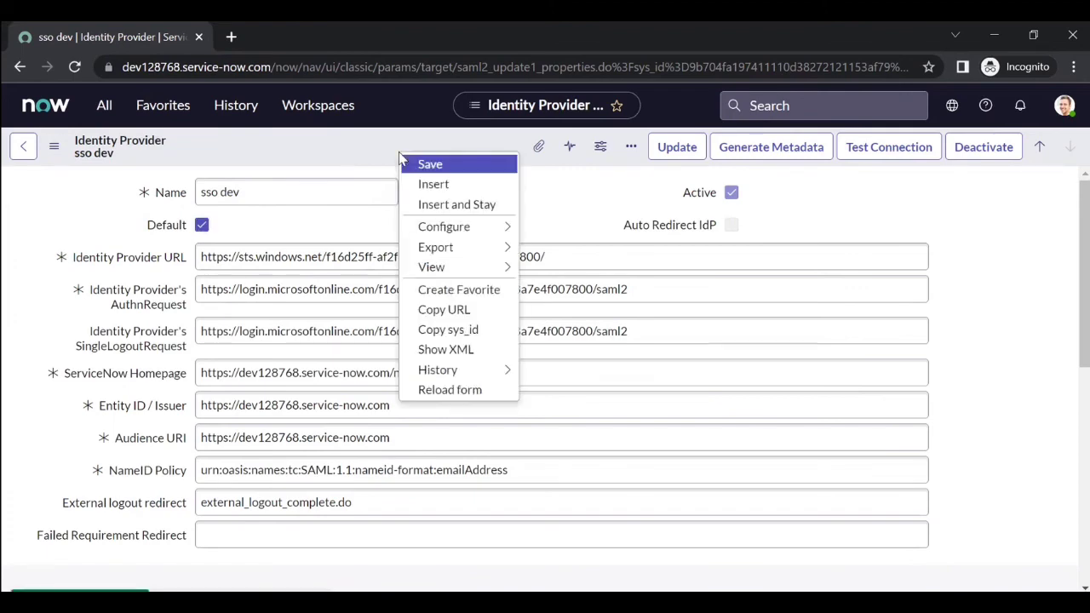
{"action": "left_click", "coordinate": [417, 165]}
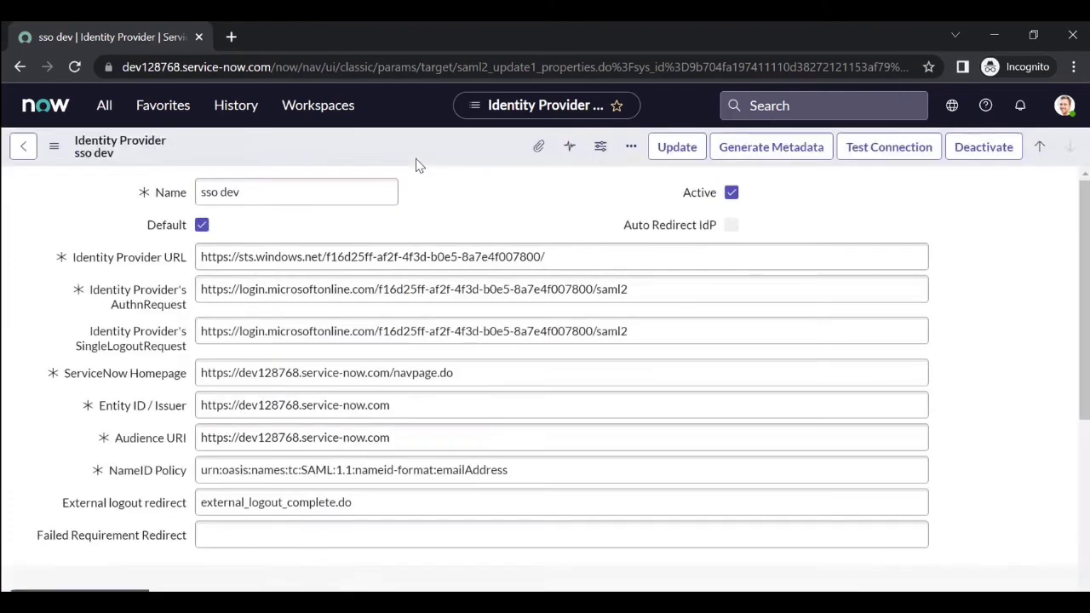
Step: Set sso dev as the Auto Redirect IdP
{"action": "scroll", "coordinate": [416, 246], "scroll_direction": "down", "scroll_amount": 2}
{"action": "scroll", "coordinate": [416, 246], "scroll_direction": "down", "scroll_amount": 3}
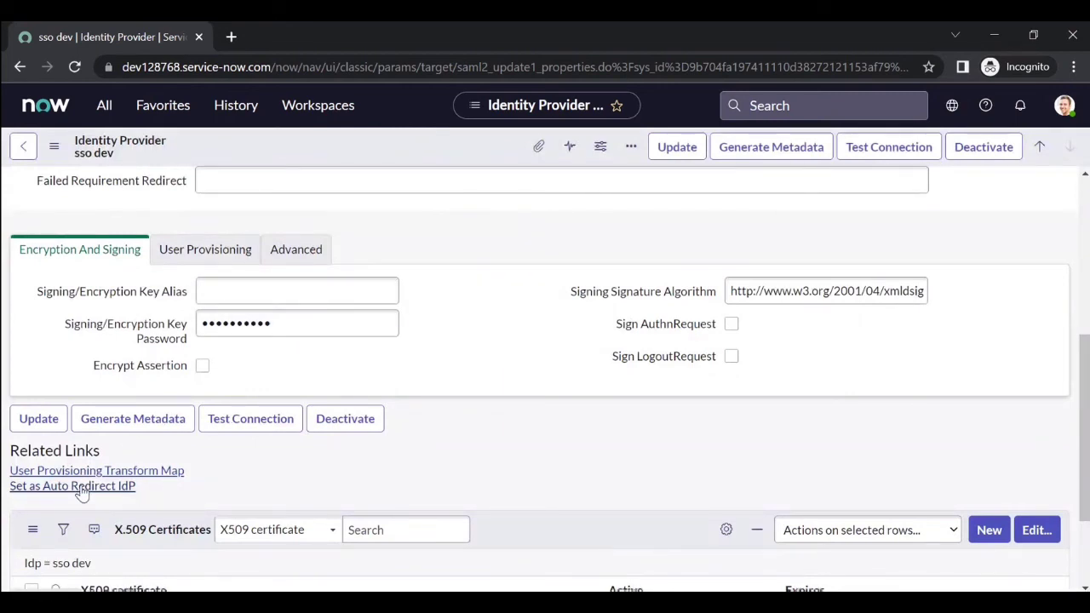
{"action": "left_click", "coordinate": [82, 486]}
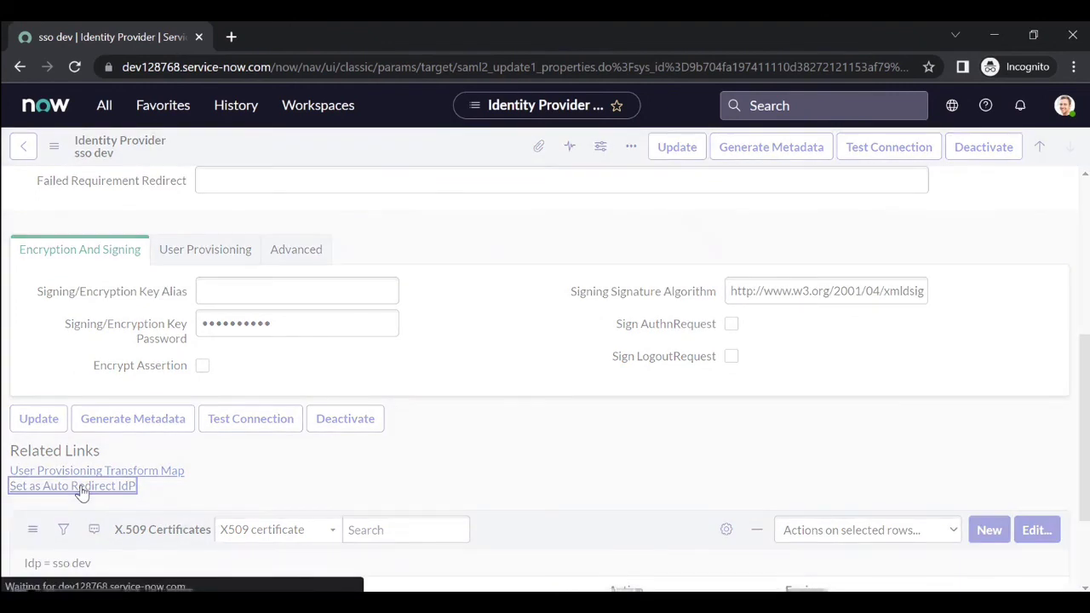
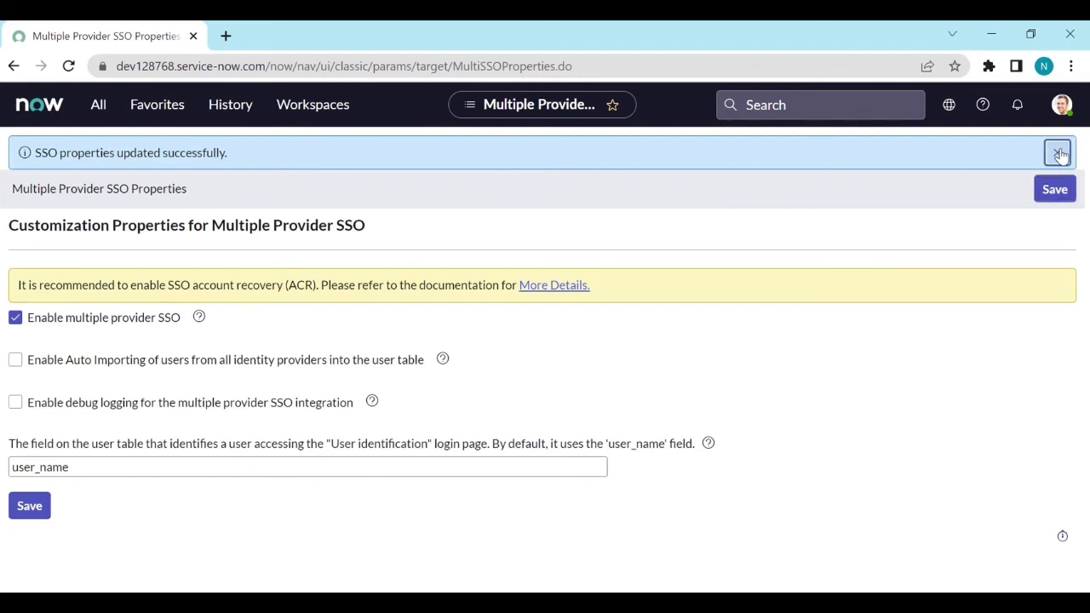
{"action": "left_click", "coordinate": [1058, 154]}
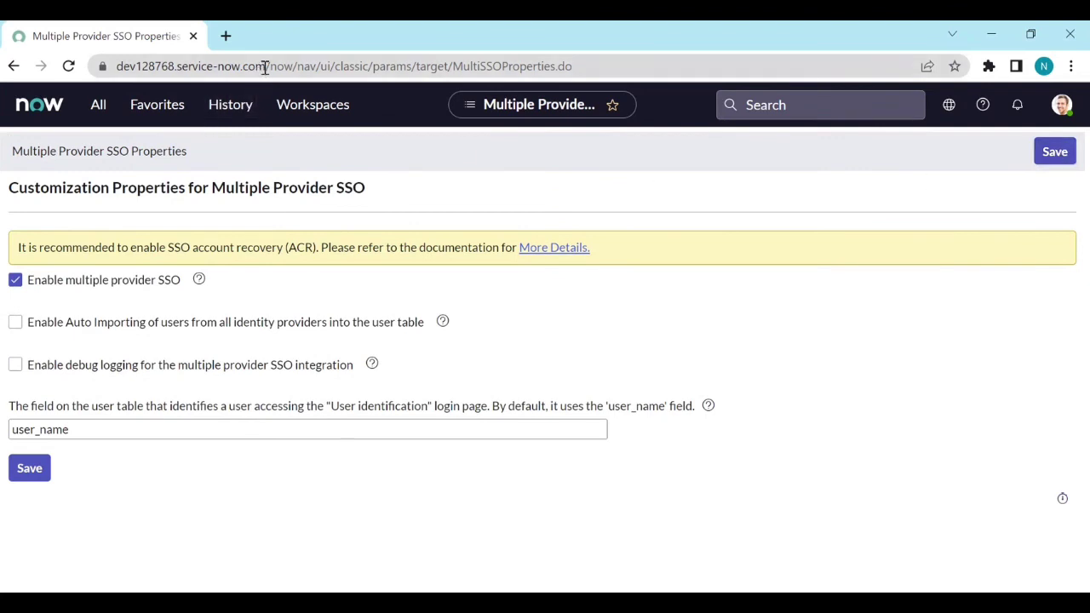
{"action": "left_click_drag", "start_coordinate": [264, 66], "coordinate": [107, 71]}
{"action": "key", "text": "ctrl+c"}
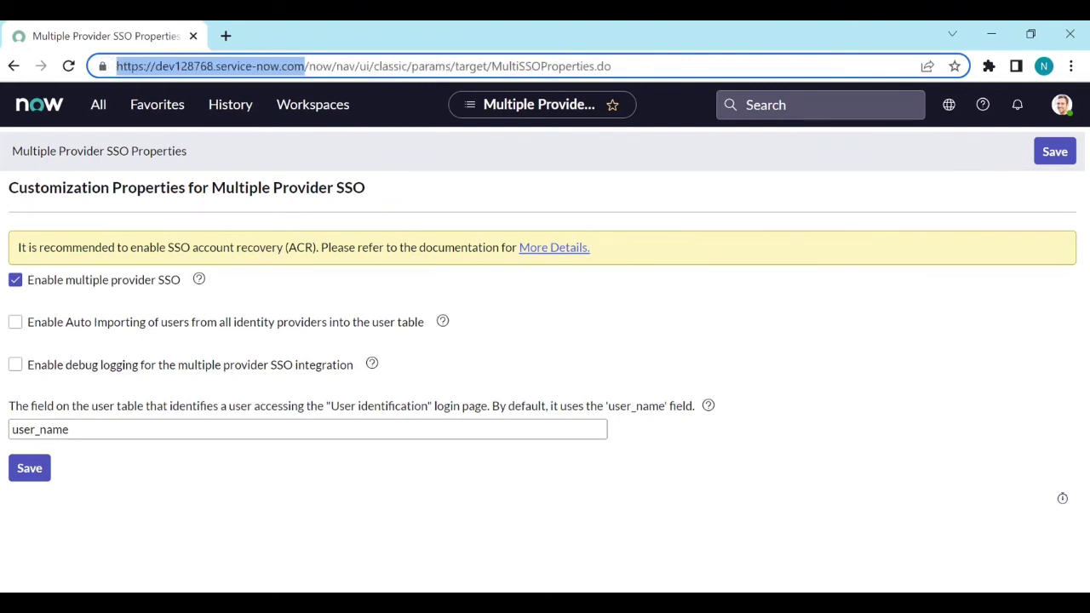
Step: Paste and load the copied instance URL in a new Chrome incognito window
{"action": "right_click", "coordinate": [599, 606]}
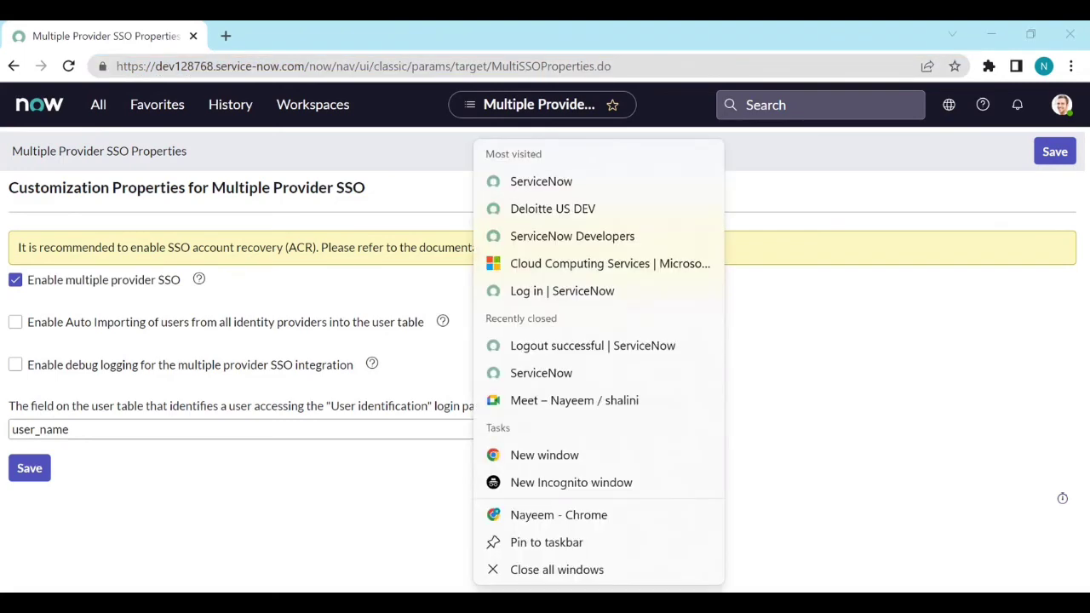
{"action": "left_click", "coordinate": [558, 484]}
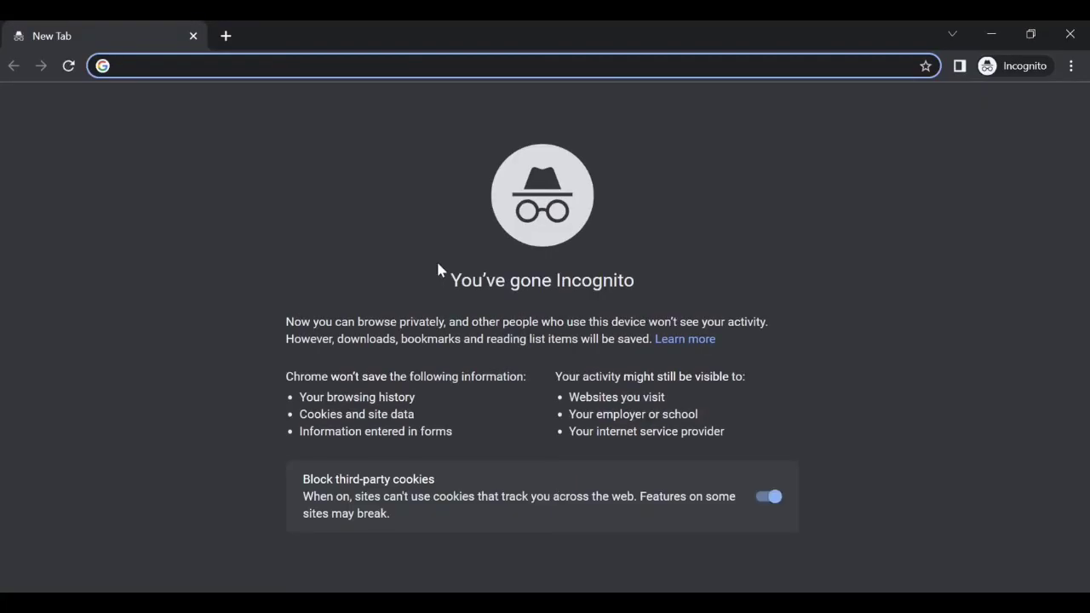
{"action": "key", "text": "ctrl+v"}
{"action": "key", "text": "Return"}
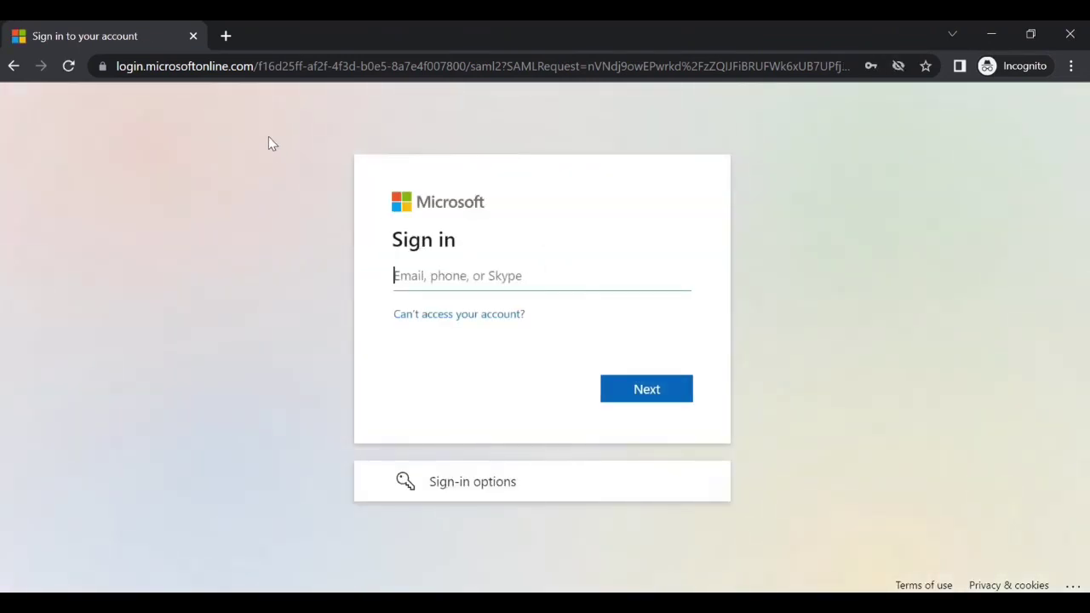
Step: Sign in with the saved Microsoft account and its filled password, answering Yes to stay signed in
{"action": "left_click", "coordinate": [426, 280]}
{"action": "left_click", "coordinate": [548, 324]}
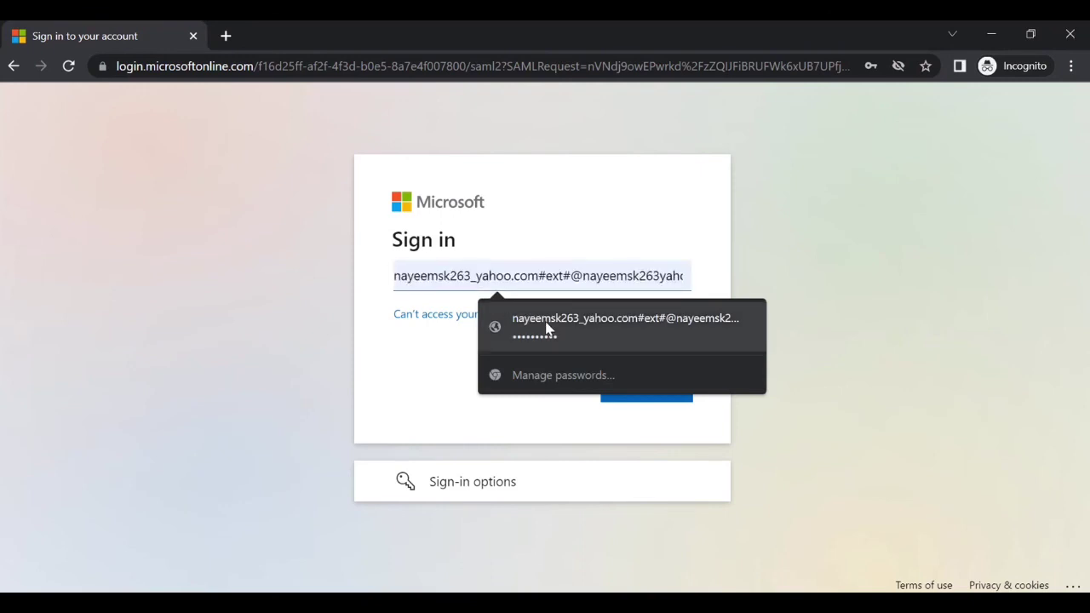
{"action": "left_click", "coordinate": [644, 396]}
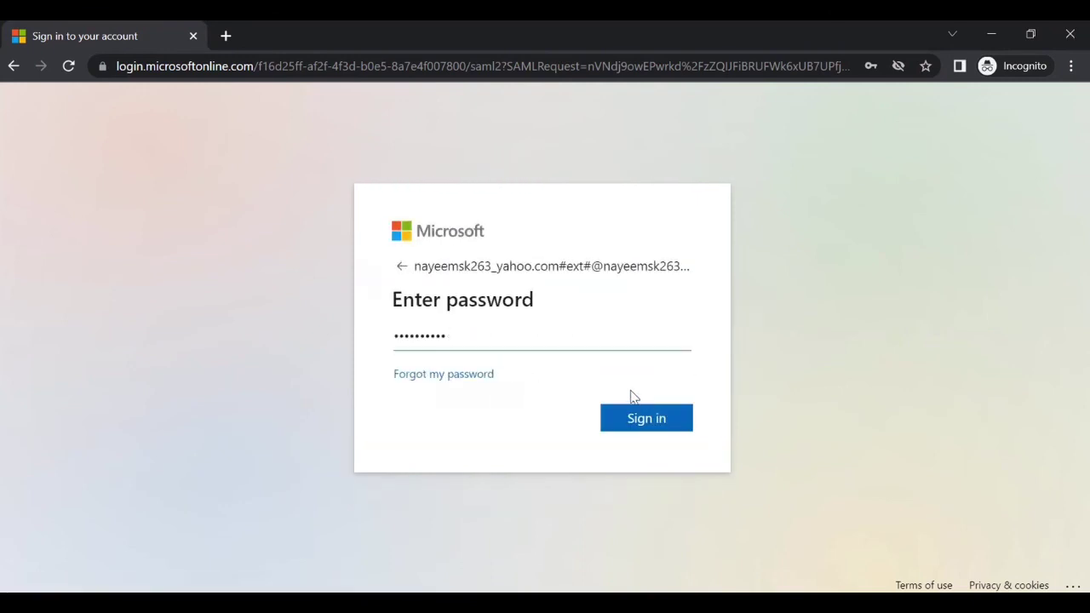
{"action": "left_click", "coordinate": [646, 423]}
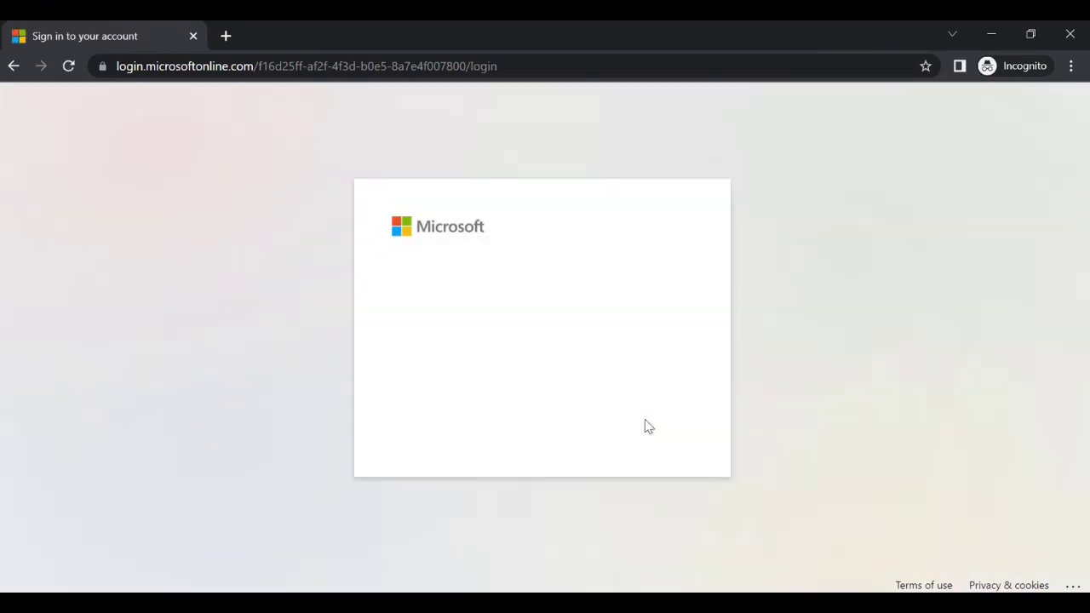
{"action": "left_click", "coordinate": [643, 429]}
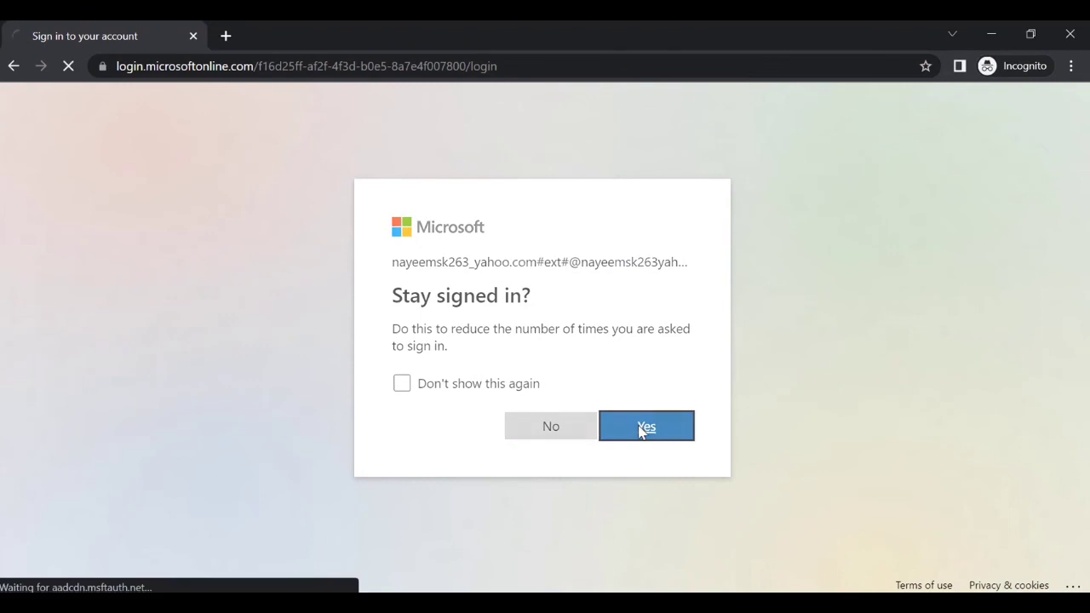